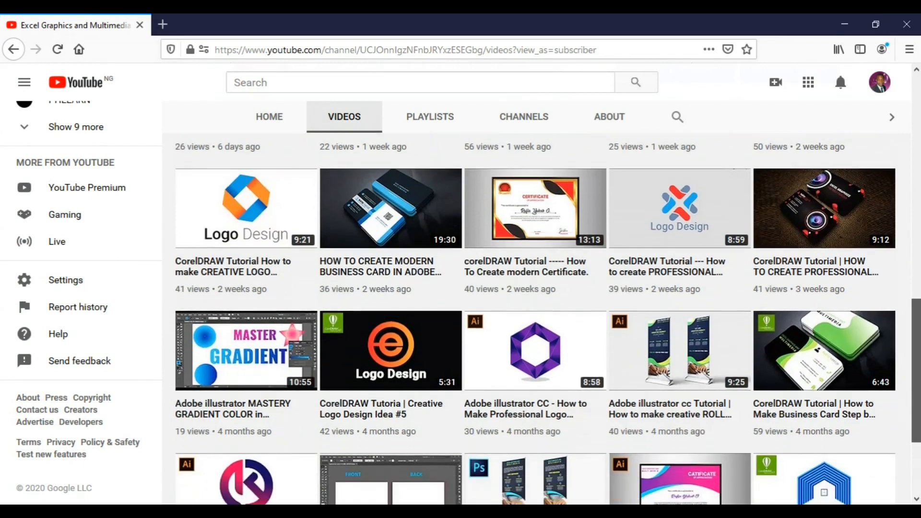
pyautogui.scroll(1, 547, 317)
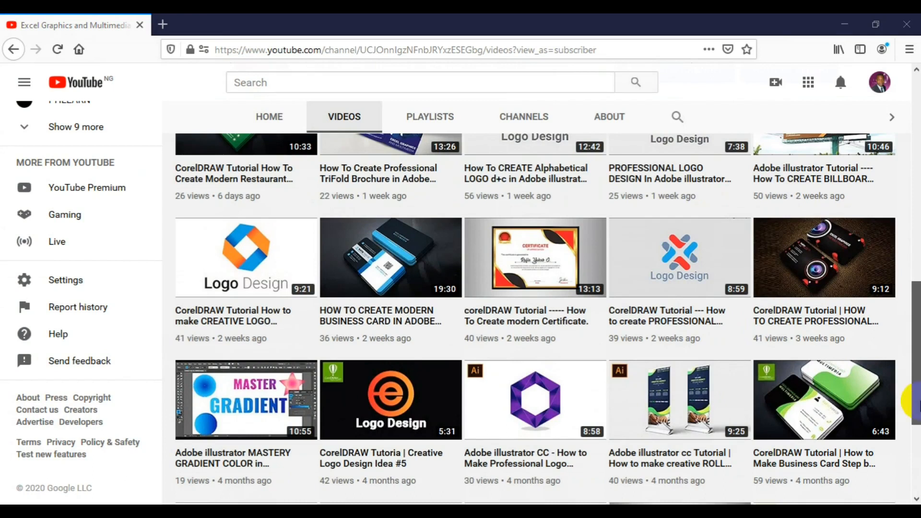
pyautogui.scroll(4, 917, 384)
pyautogui.scroll(-3, 918, 303)
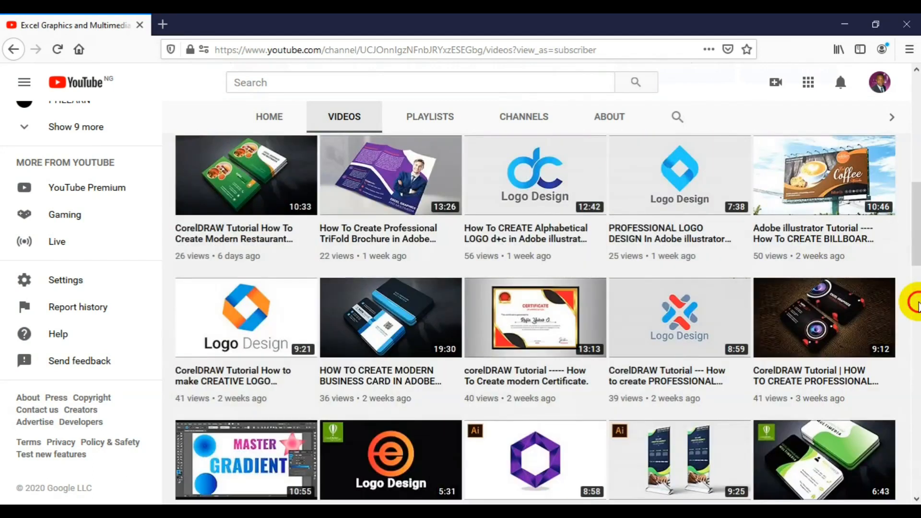
pyautogui.moveTo(918, 216); pyautogui.dragTo(917, 167)
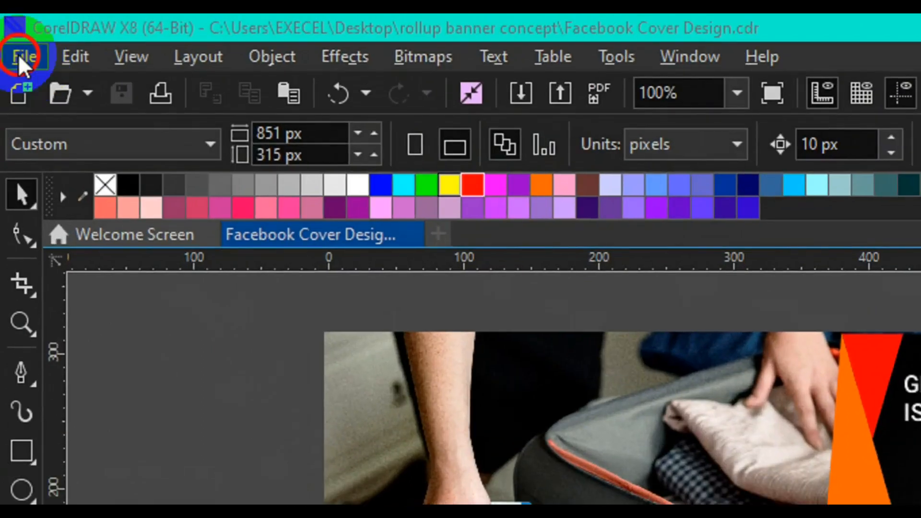
# Start a new document and name it "Creative Facebook Banner".
pyautogui.click(19, 57)
pyautogui.click(87, 91)
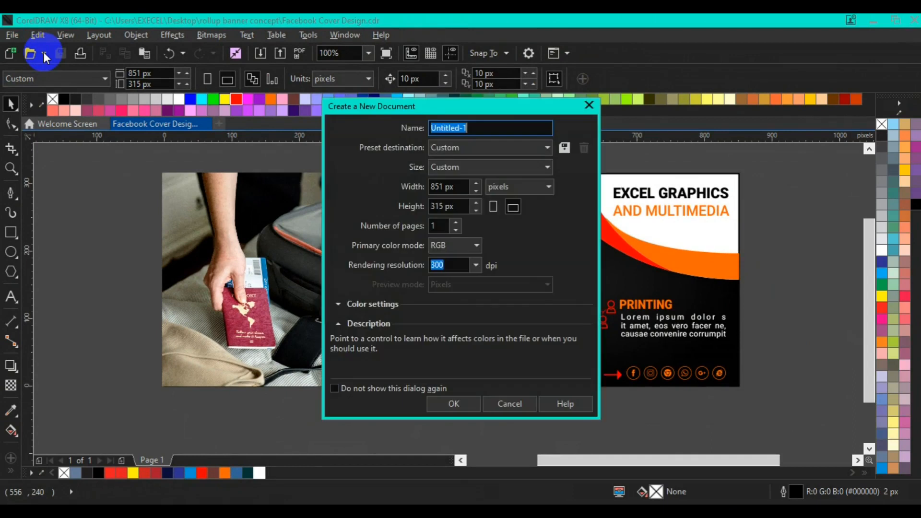
pyautogui.click(476, 126)
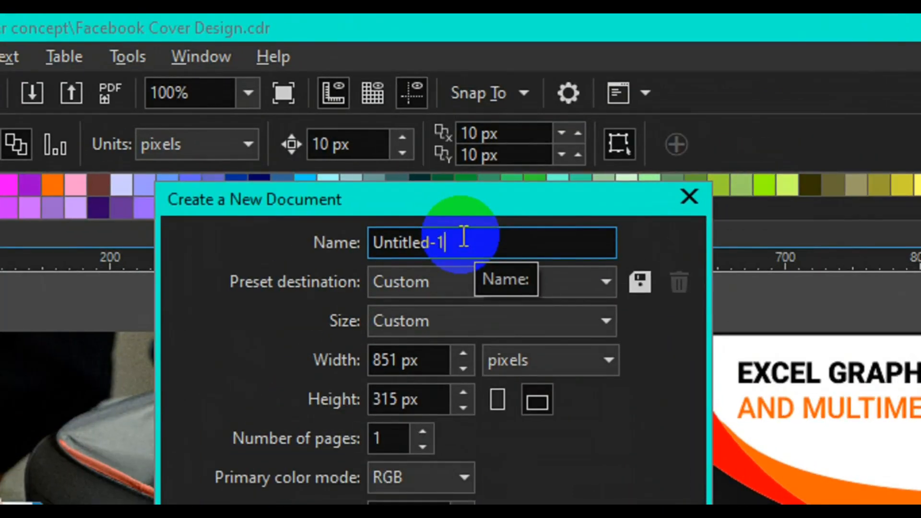
pyautogui.press('BackSpace')
pyautogui.press('BackSpace')
pyautogui.press('BackSpace')
pyautogui.press('BackSpace')
pyautogui.press('BackSpace')
pyautogui.press('BackSpace')
pyautogui.press('BackSpace')
pyautogui.press('BackSpace')
pyautogui.press('BackSpace')
pyautogui.press('BackSpace')
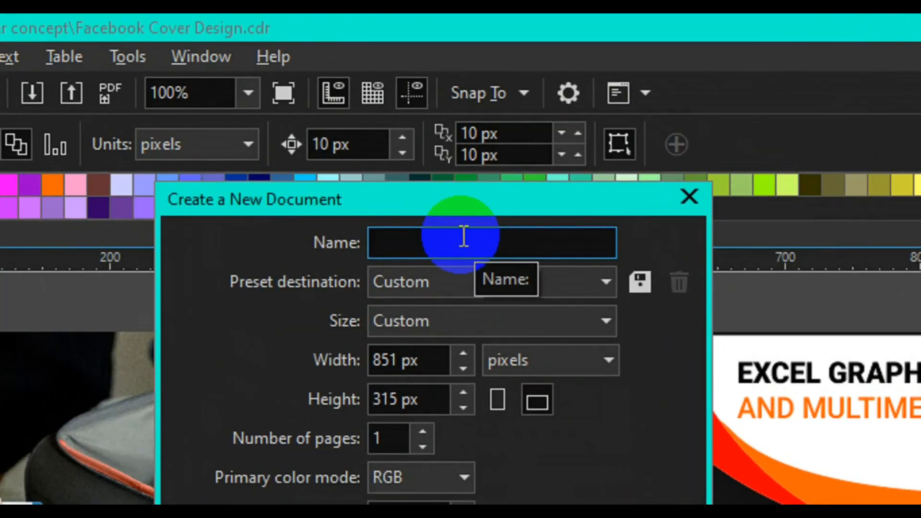
pyautogui.write('Creat')
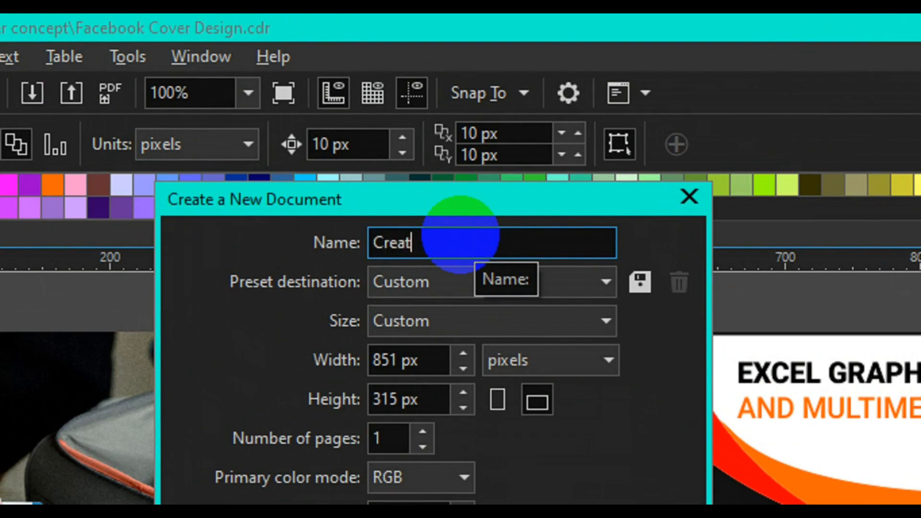
pyautogui.write('ive Facebb')
pyautogui.press('BackSpace')
pyautogui.write('ook ')
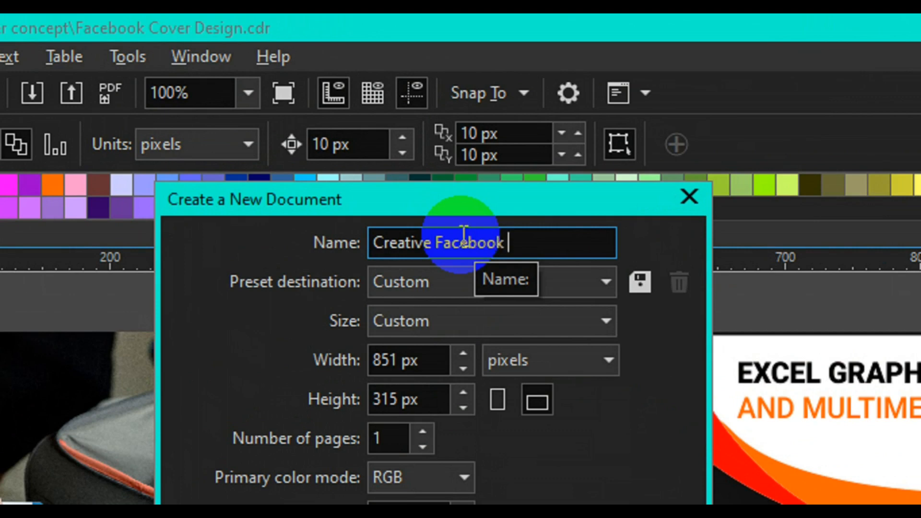
pyautogui.write('Banner')
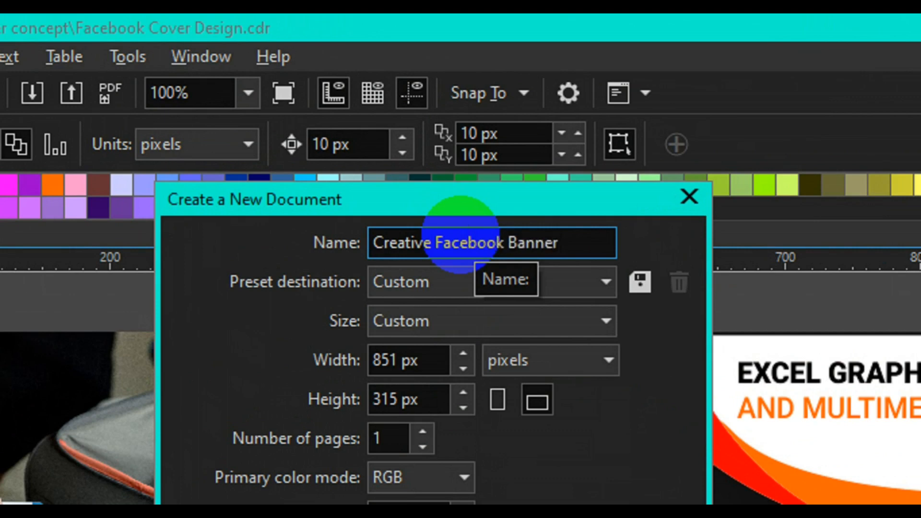
# Create the document with a width of 851 px, a height of 315 px and the RGB primary color mode.
pyautogui.moveTo(435, 366); pyautogui.dragTo(368, 371)
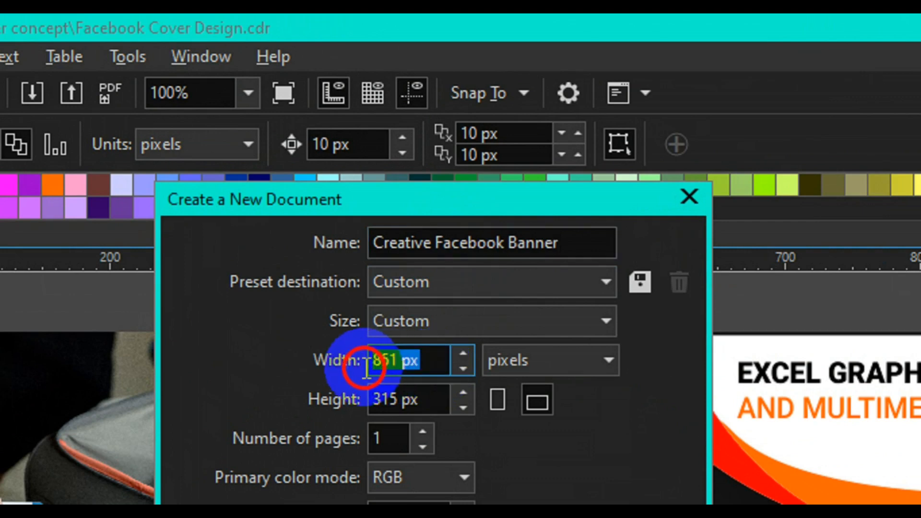
pyautogui.moveTo(423, 398); pyautogui.dragTo(341, 416)
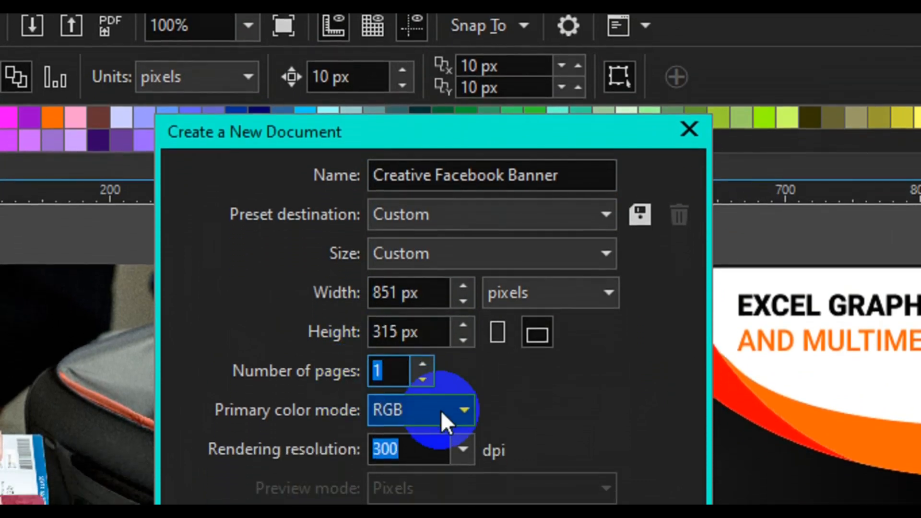
pyautogui.click(439, 427)
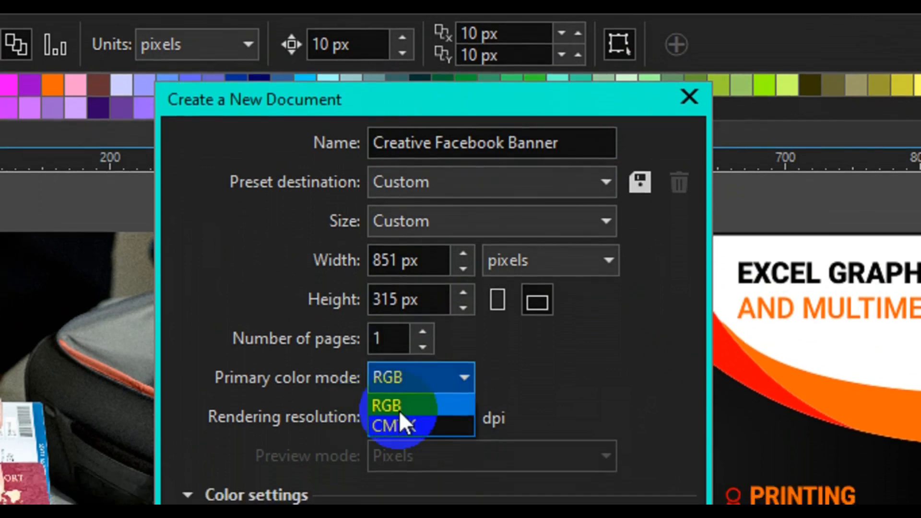
pyautogui.click(386, 404)
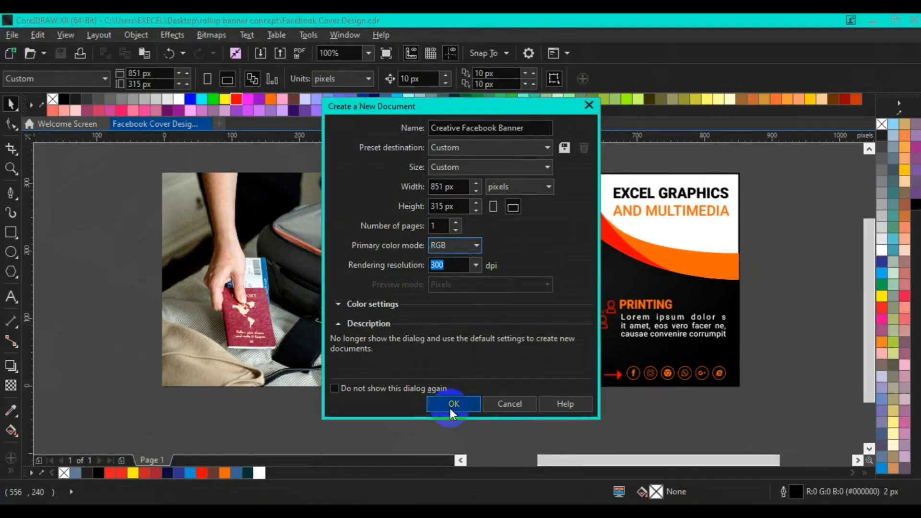
pyautogui.click(451, 408)
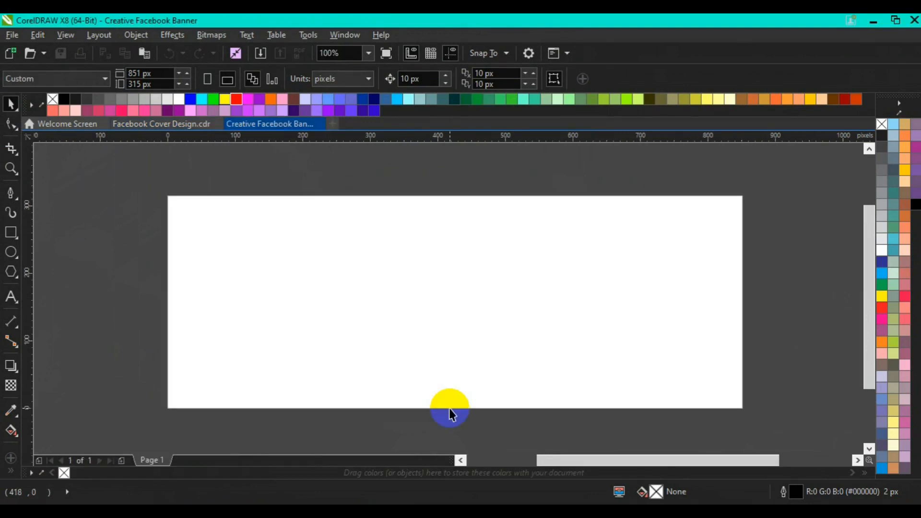
# Paste the copied finished banner design beside the blank page as a reference and deselect it.
pyautogui.hotkey('ctrl', 'v')
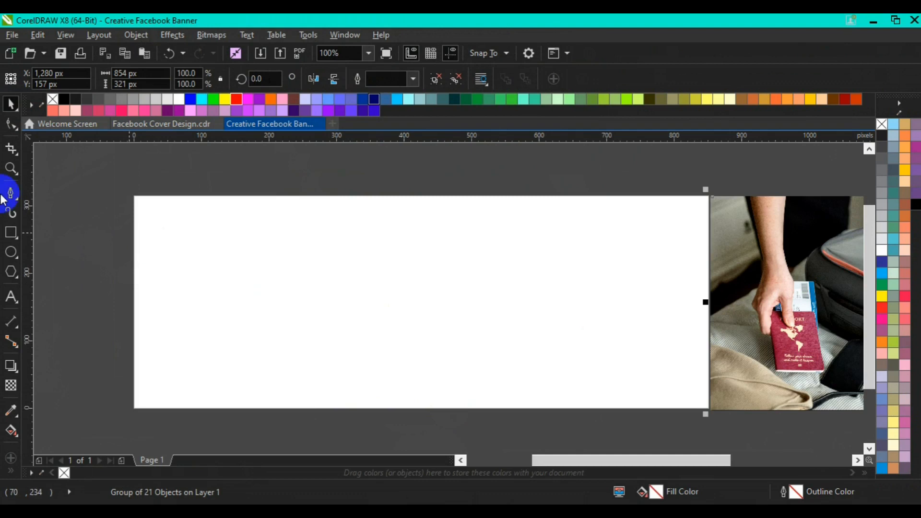
pyautogui.click(6, 177)
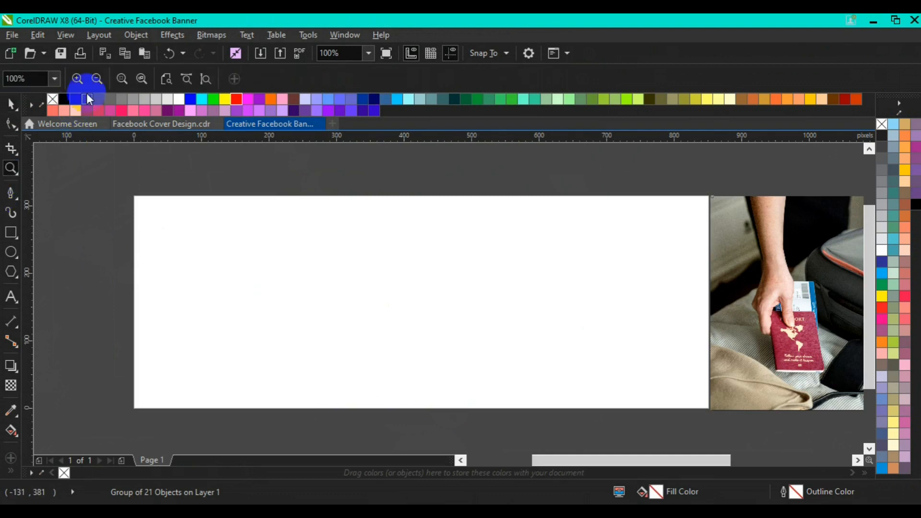
pyautogui.click(91, 80)
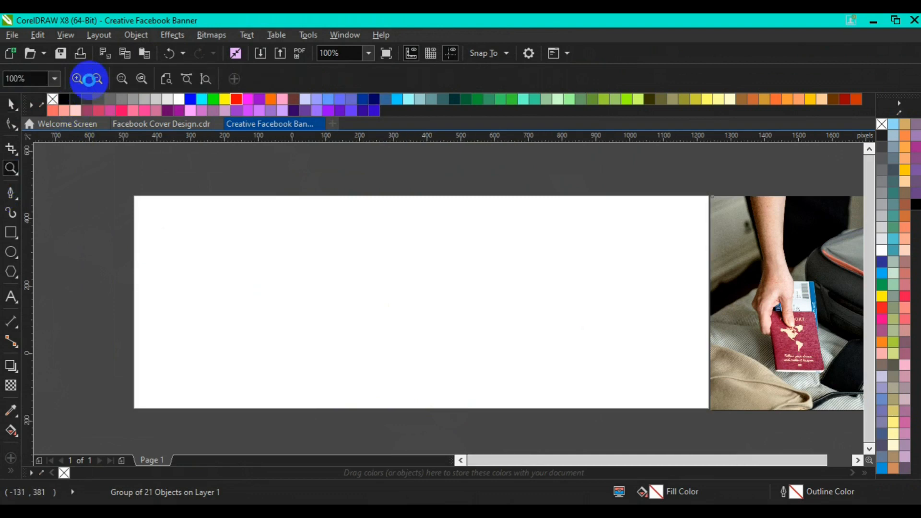
pyautogui.click(90, 79)
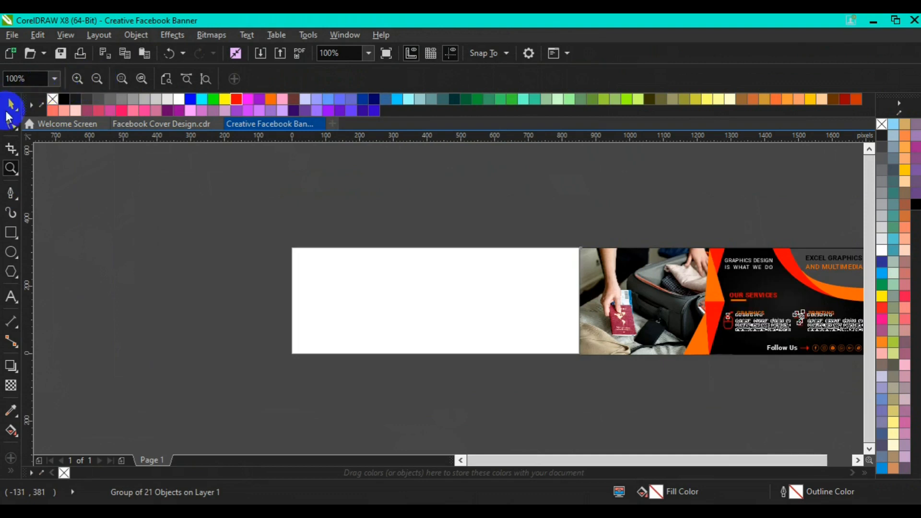
pyautogui.click(11, 104)
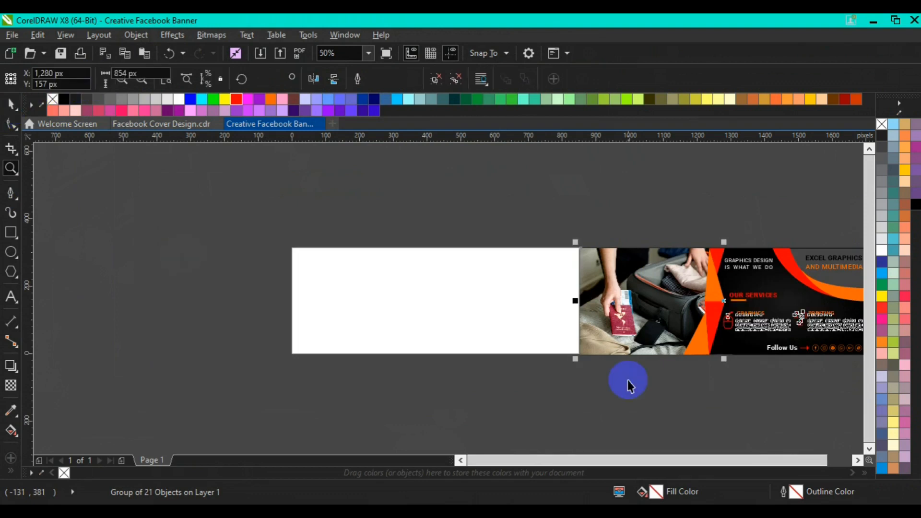
pyautogui.click(540, 382)
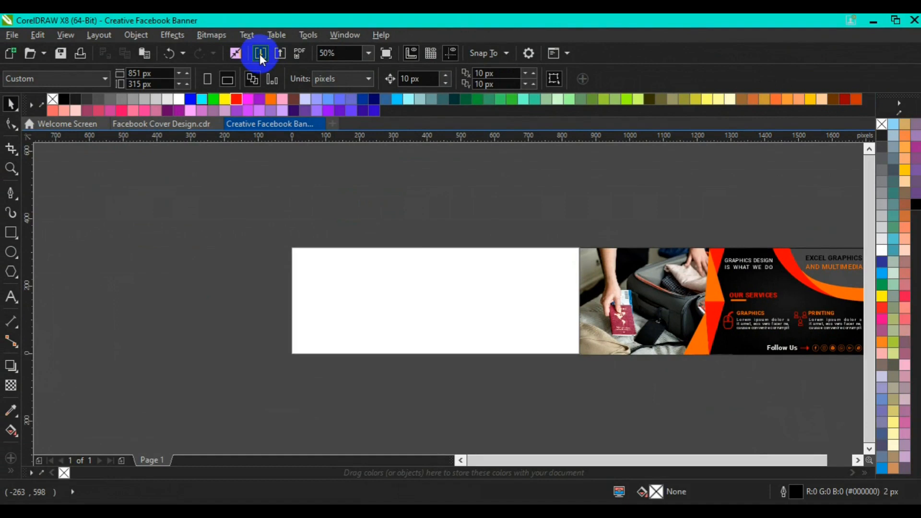
# Import photo 14615 and place it from the page's upper-left corner at about 466 × 316 px, filling the page height.
pyautogui.click(260, 54)
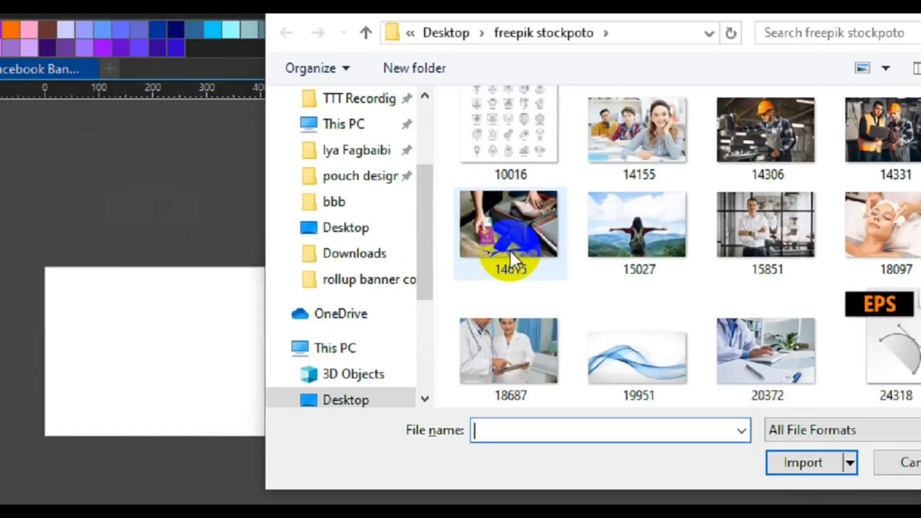
pyautogui.click(583, 240)
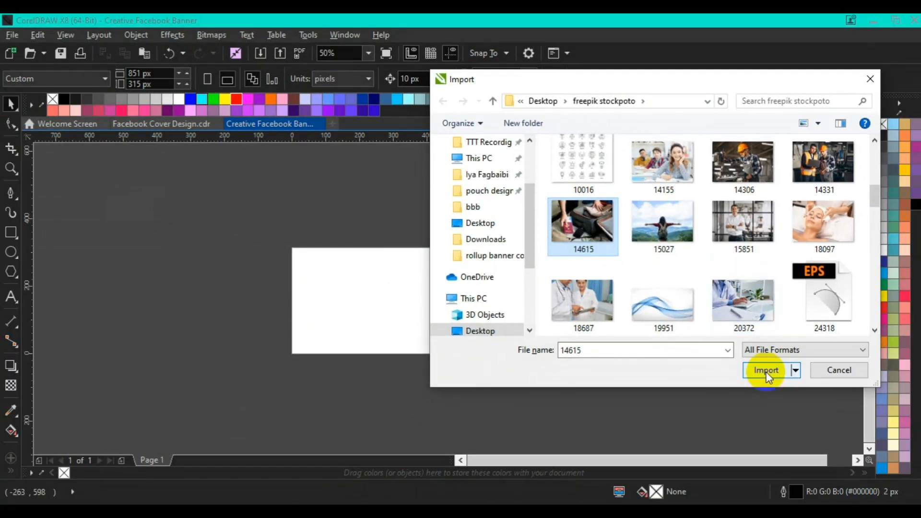
pyautogui.click(784, 417)
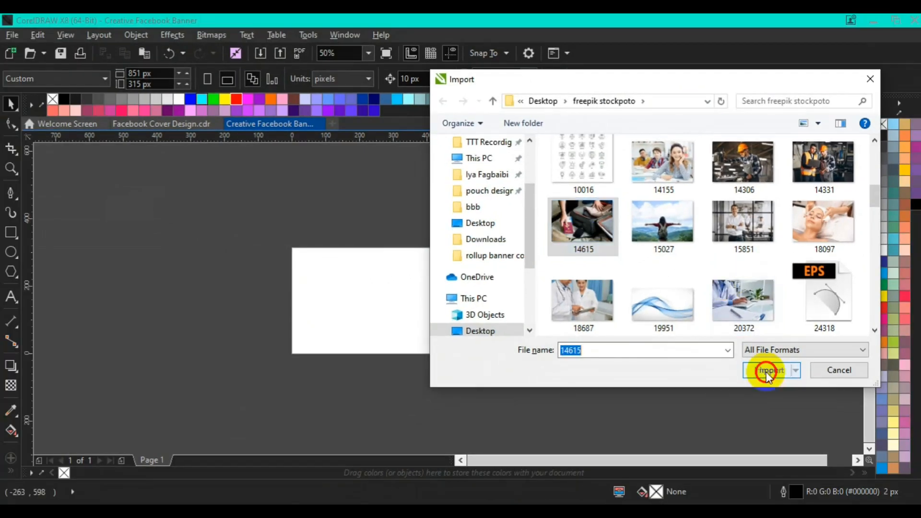
pyautogui.click(325, 243)
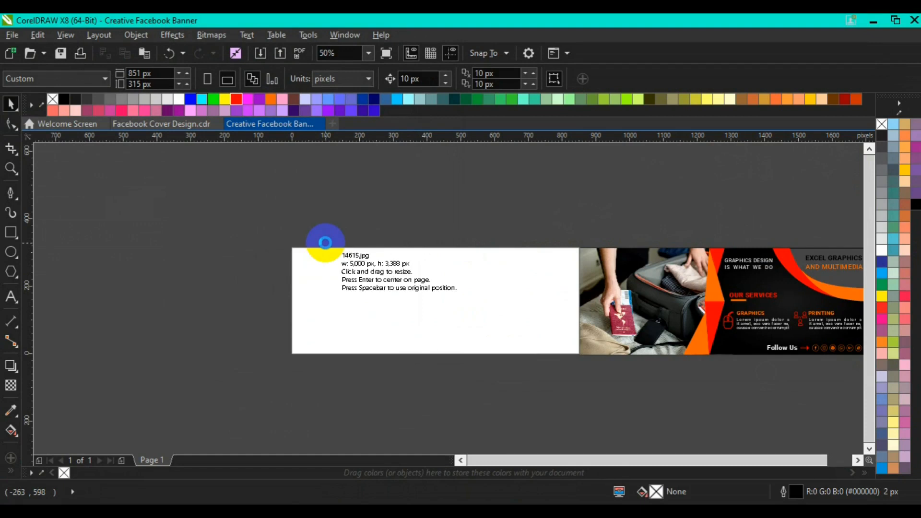
pyautogui.click(292, 248)
pyautogui.moveTo(292, 248); pyautogui.dragTo(449, 360)
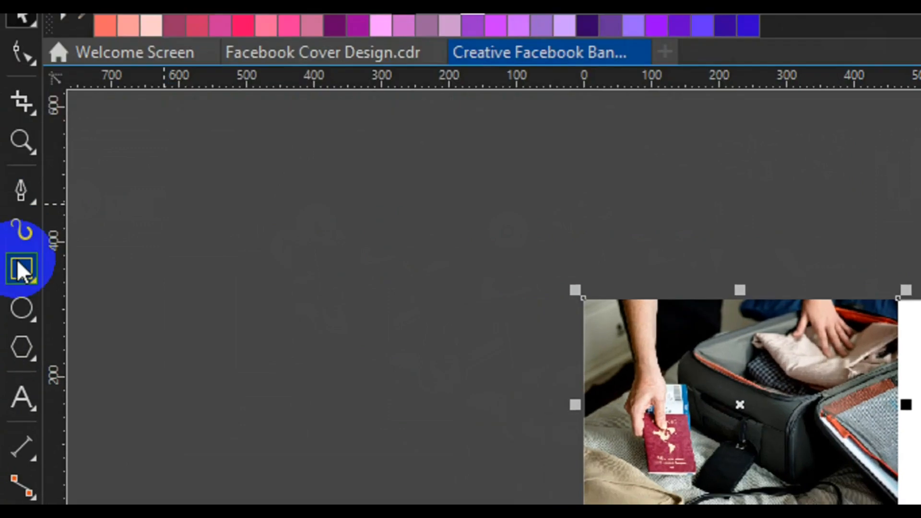
# Add a page-sized rectangle of 851 × 315 px and place a horizontal guideline across the page's middle at about 161 px.
pyautogui.click(21, 269)
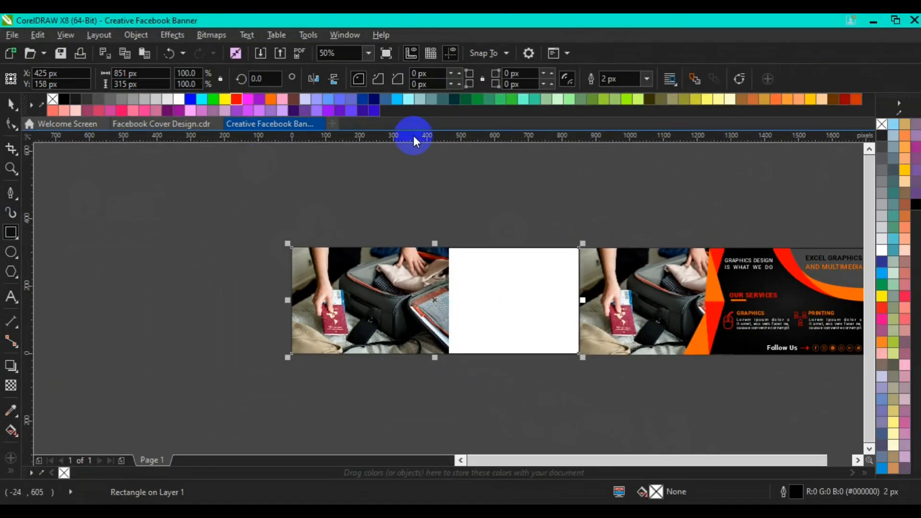
pyautogui.click(415, 274)
pyautogui.moveTo(415, 274); pyautogui.dragTo(409, 300)
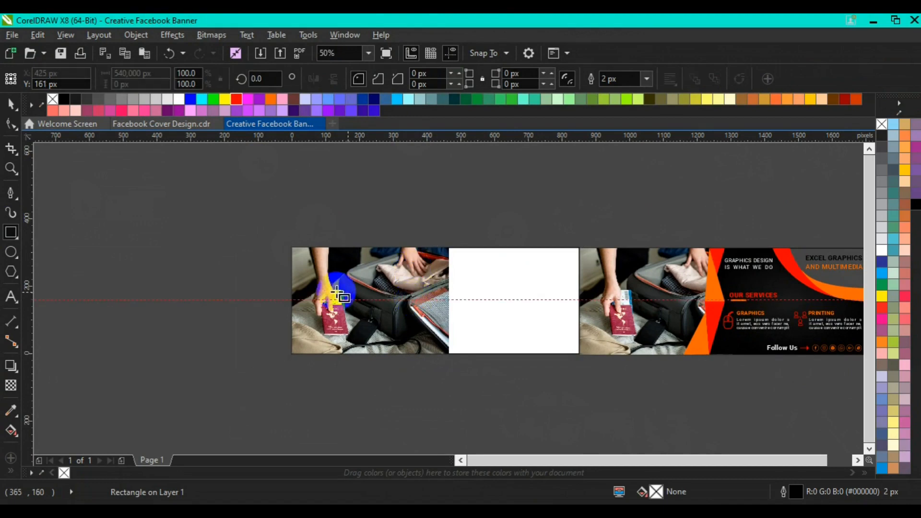
pyautogui.click(374, 285)
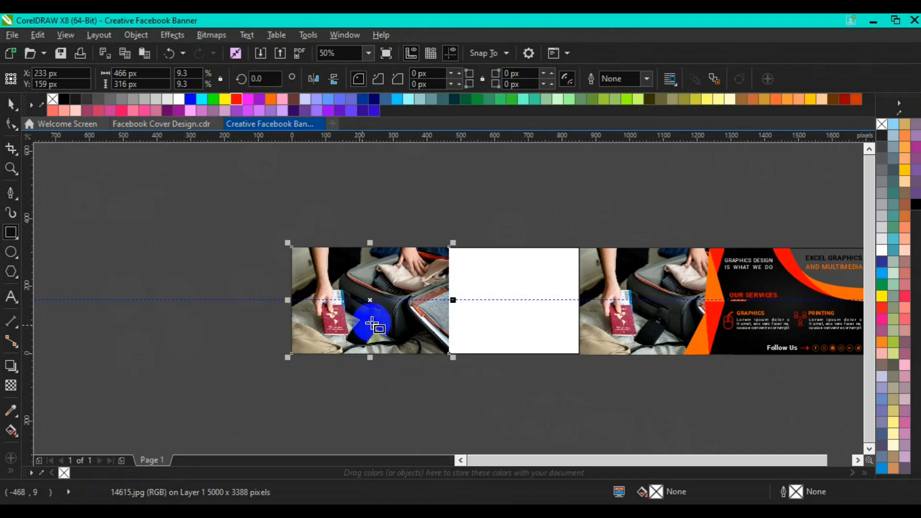
pyautogui.click(475, 325)
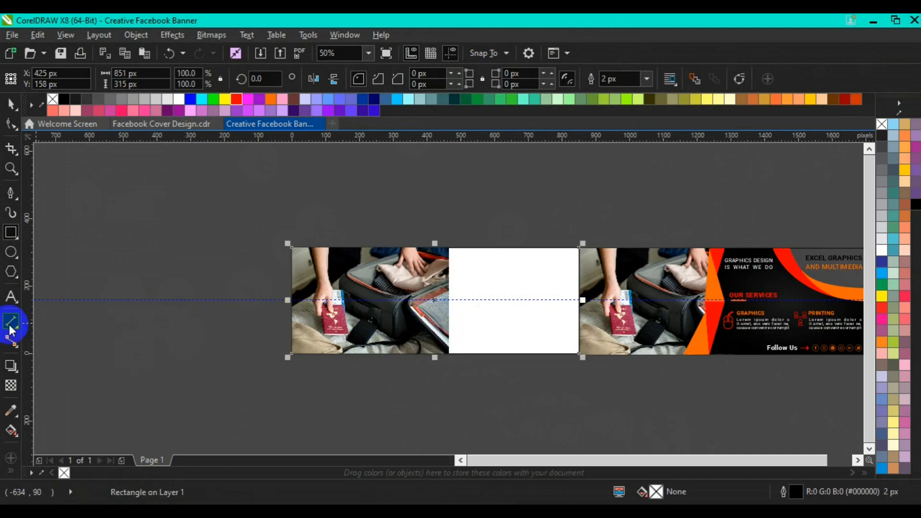
# Place a vertical guideline over the photo near the page's centre, at about 420 px.
pyautogui.moveTo(24, 332); pyautogui.dragTo(434, 328)
pyautogui.click(858, 461)
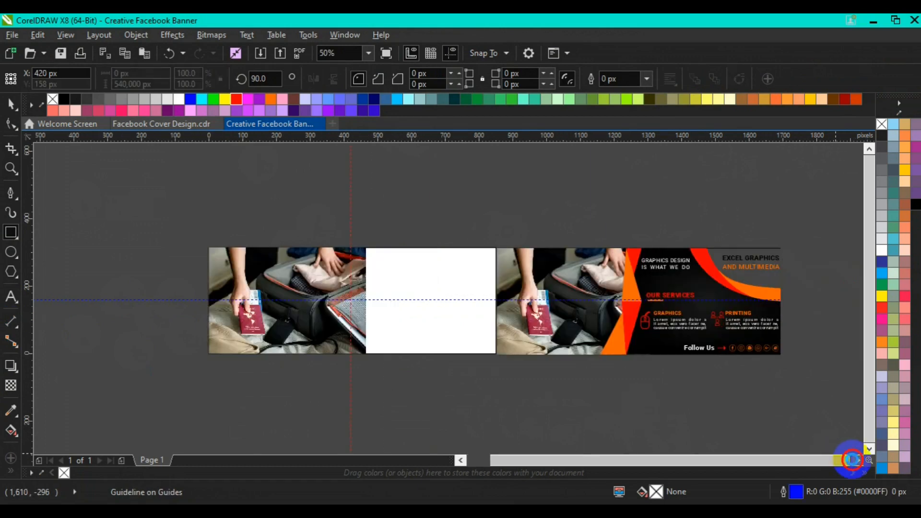
pyautogui.click(11, 169)
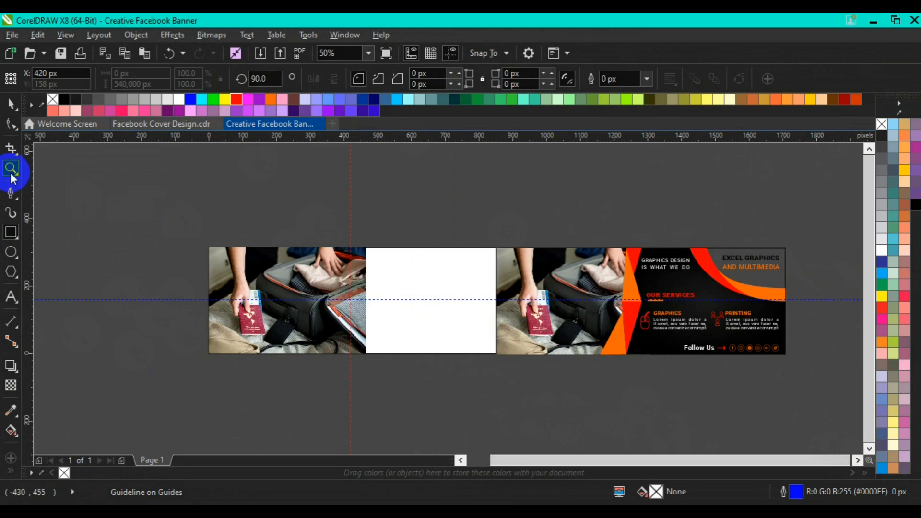
pyautogui.click(365, 289)
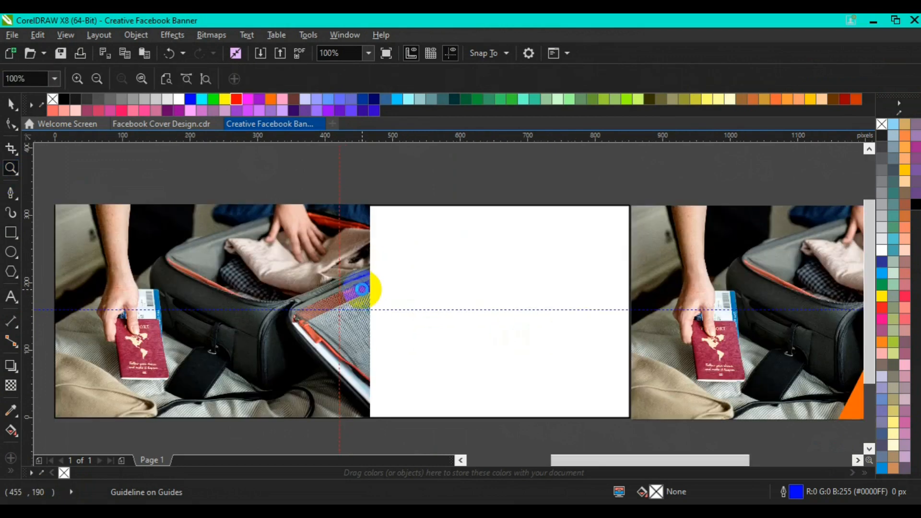
pyautogui.click(16, 111)
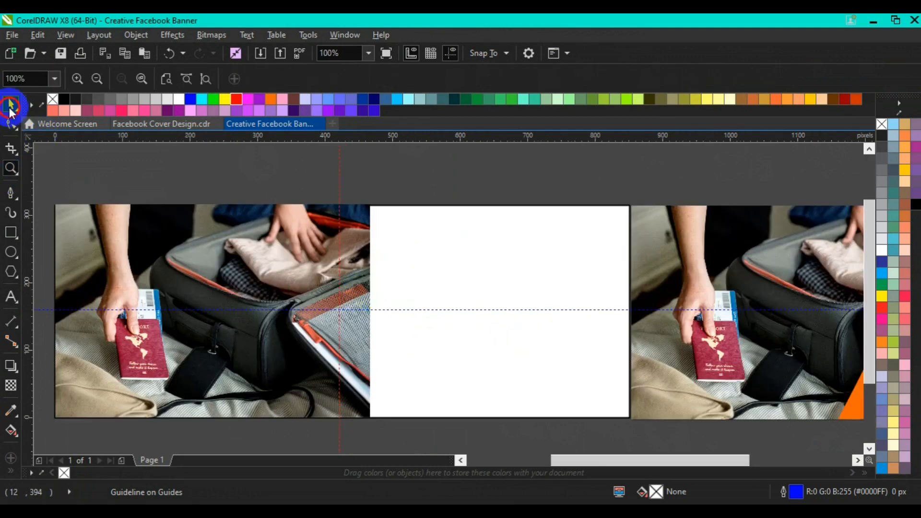
# Draw a closed triangle with the Pen tool, about 62 × 159 px, from the photo's upper edge down to the horizontal guideline.
pyautogui.click(858, 460)
pyautogui.click(858, 460)
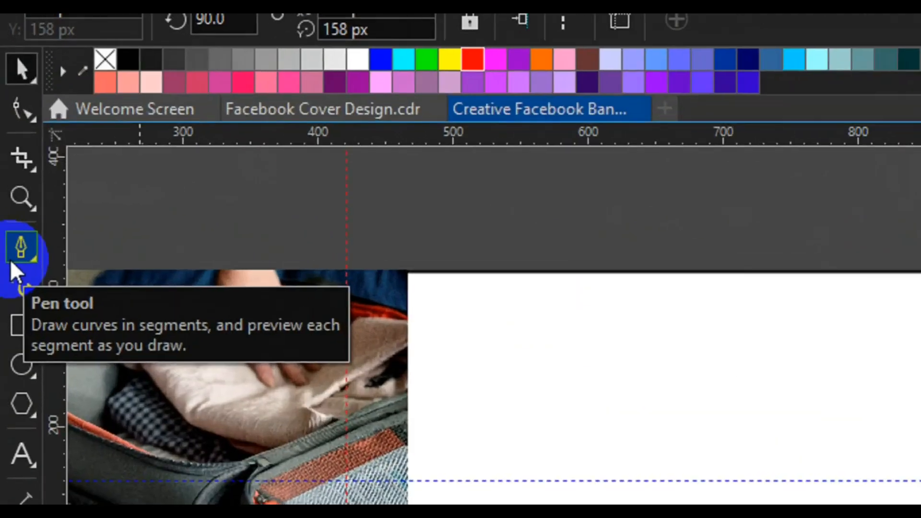
pyautogui.click(11, 262)
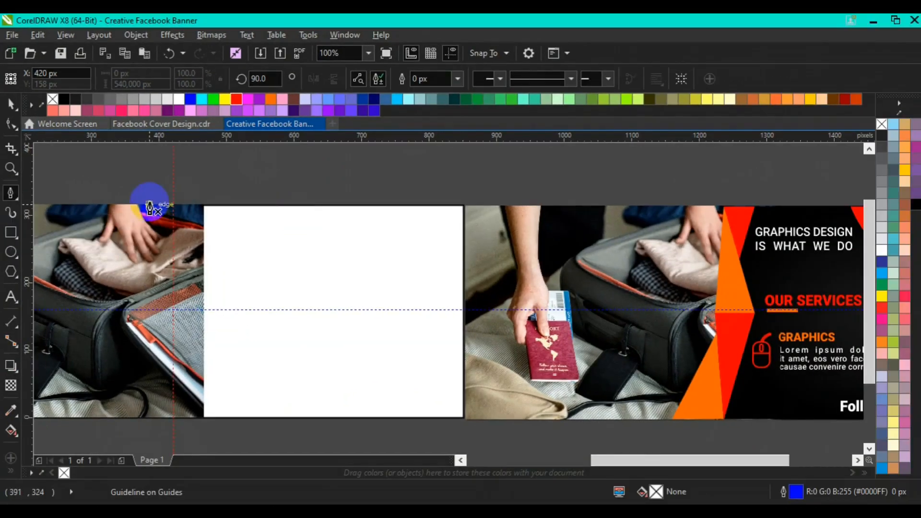
pyautogui.click(146, 210)
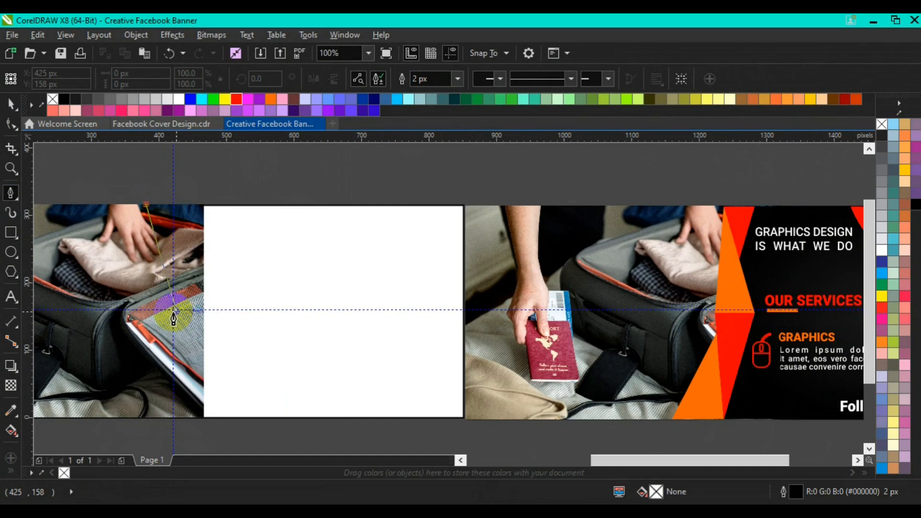
pyautogui.click(174, 311)
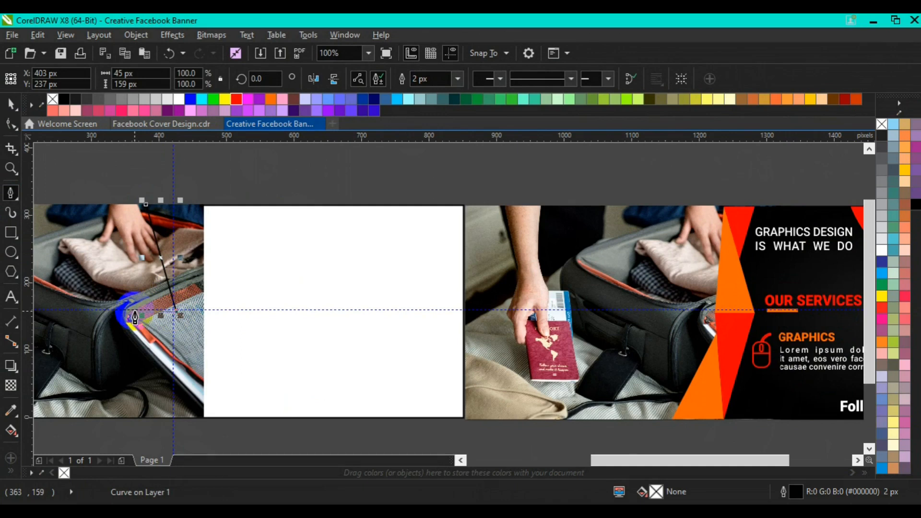
pyautogui.click(134, 311)
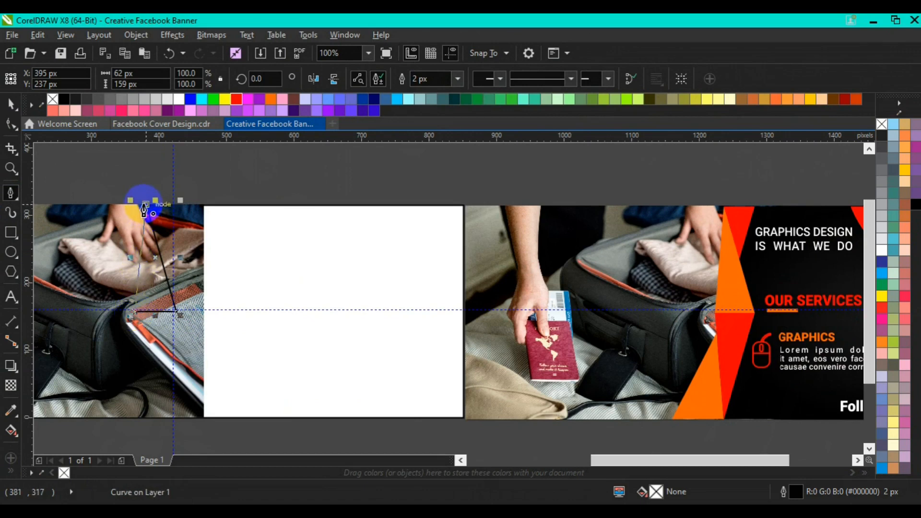
pyautogui.click(145, 204)
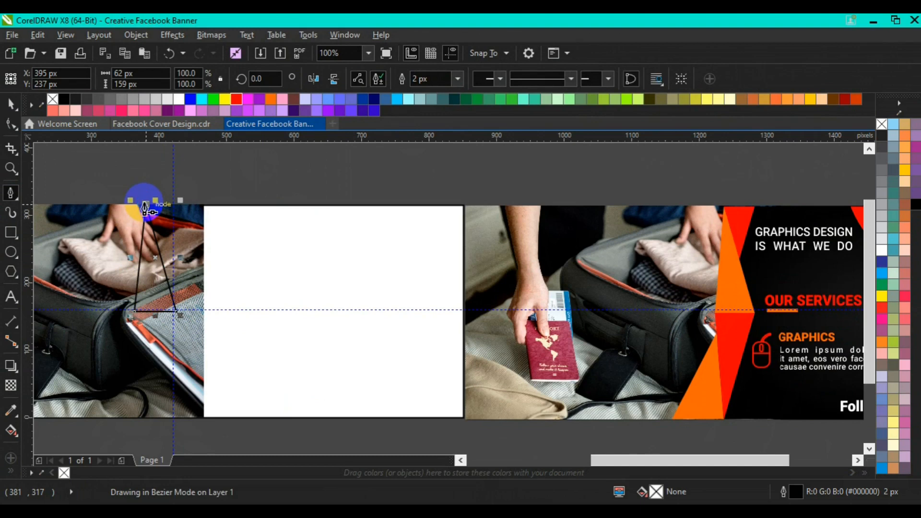
# Copy and paste the triangle in place, and mirror the copy vertically so it sits below the horizontal guideline.
pyautogui.click(12, 103)
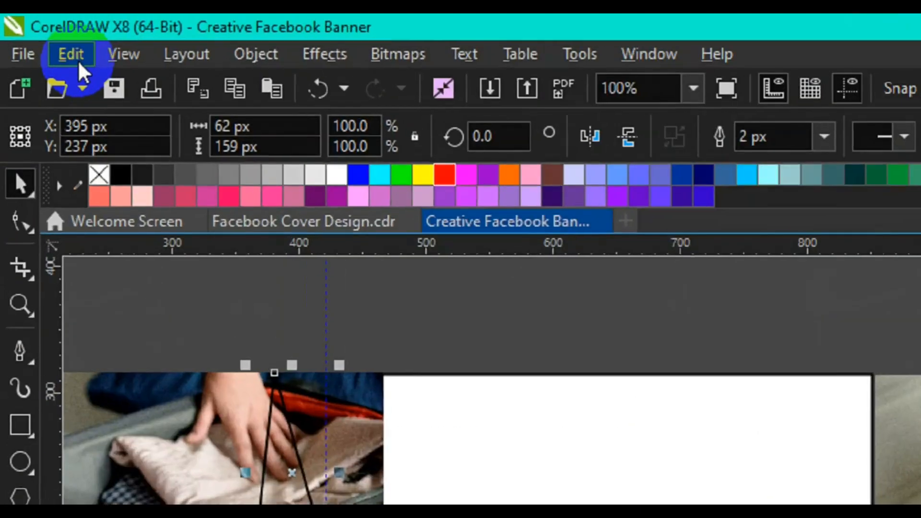
pyautogui.click(41, 38)
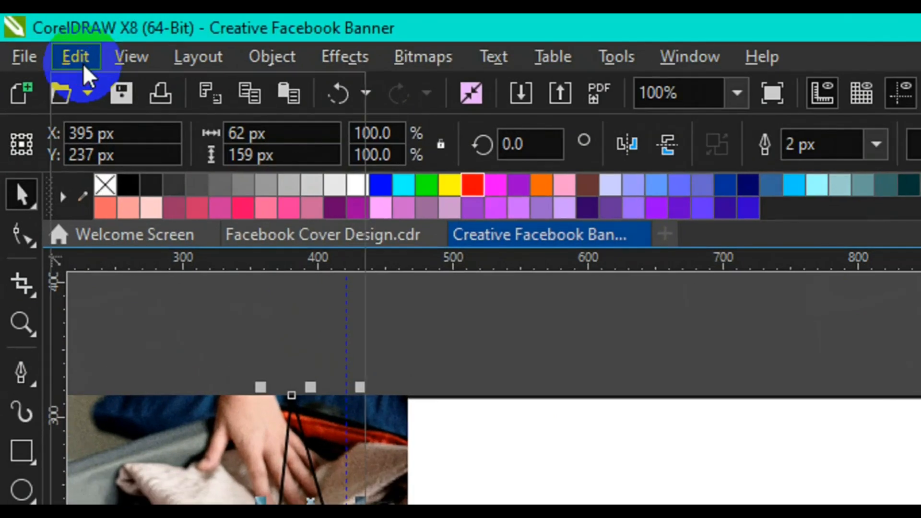
pyautogui.click(147, 242)
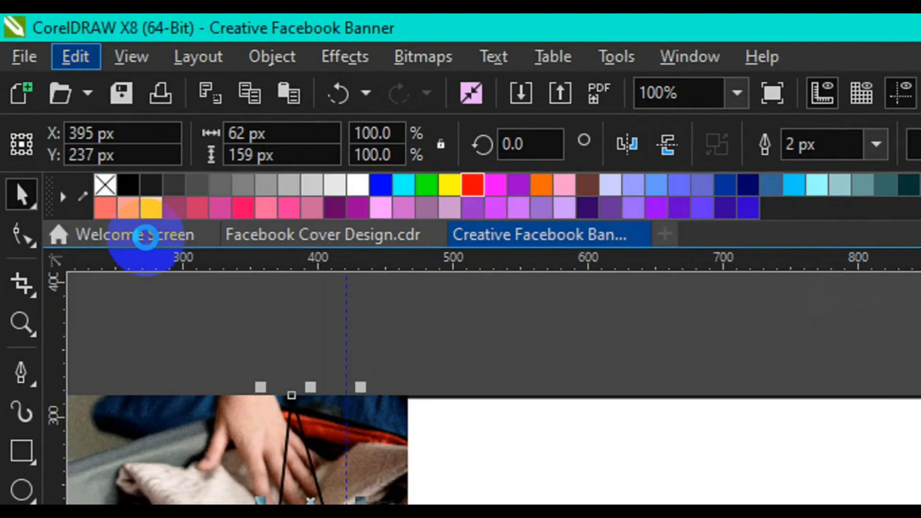
pyautogui.click(75, 56)
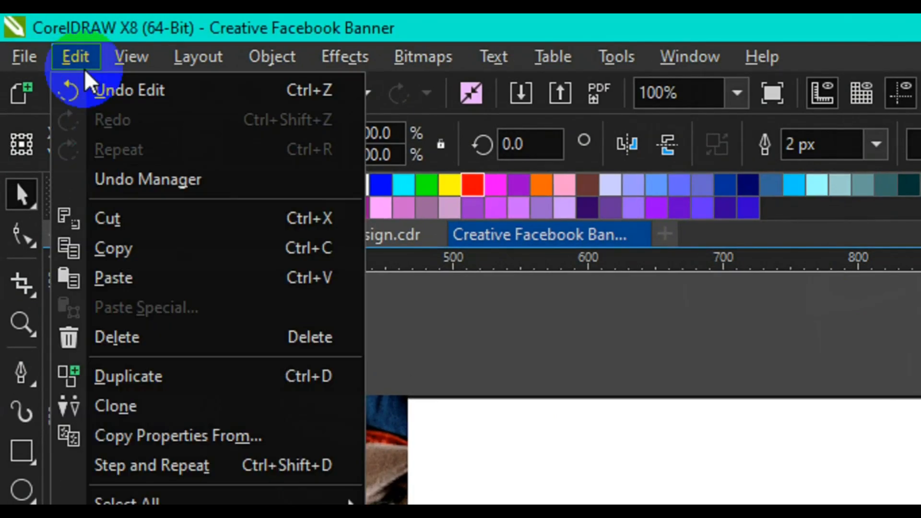
pyautogui.click(164, 277)
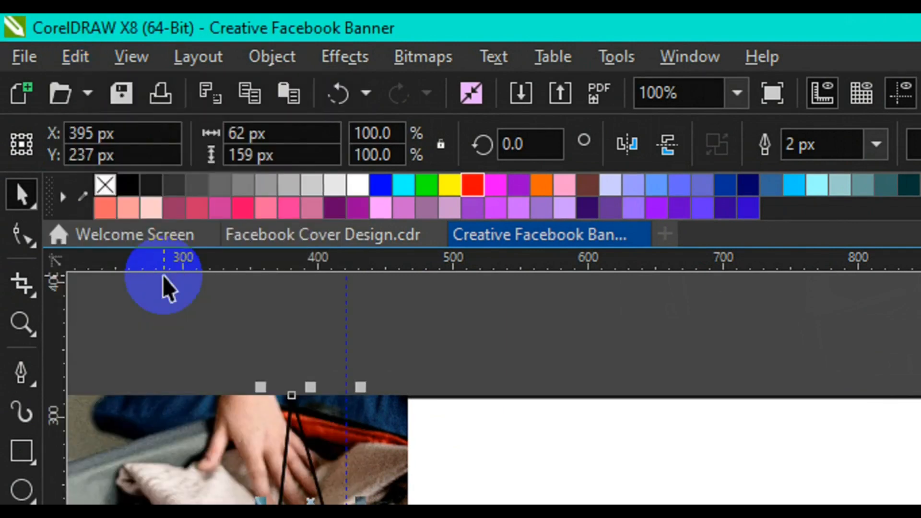
pyautogui.press('F6')
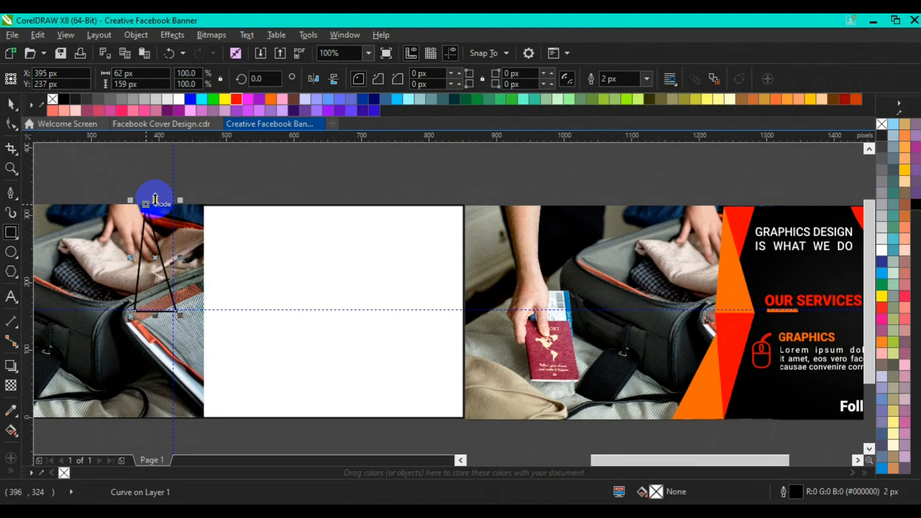
pyautogui.moveTo(155, 200); pyautogui.dragTo(161, 323)
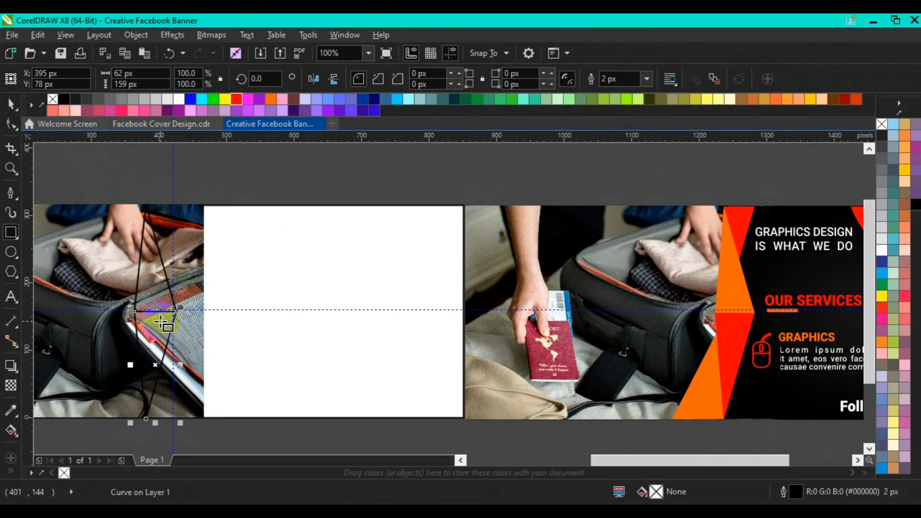
pyautogui.click(8, 195)
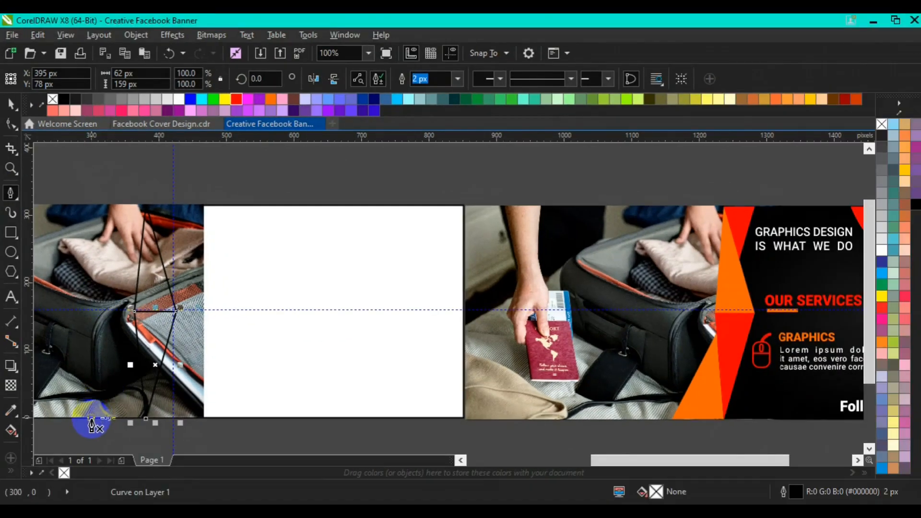
pyautogui.click(91, 418)
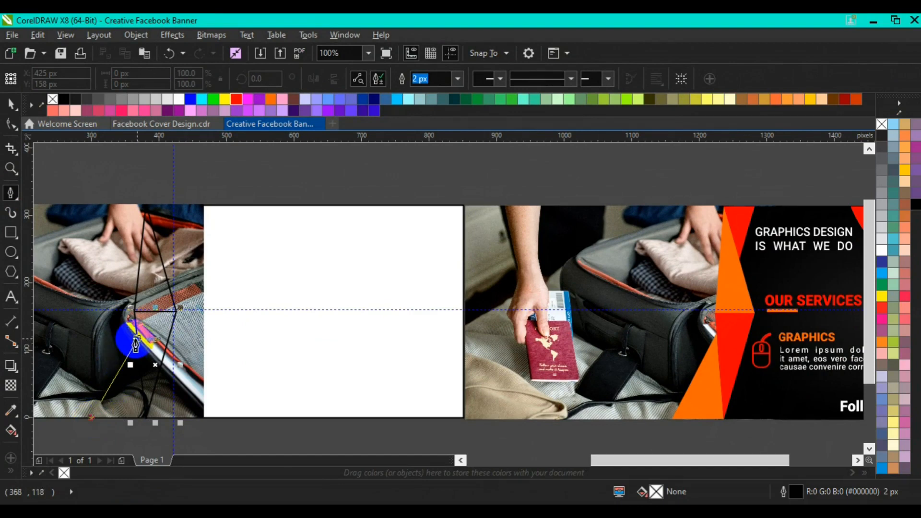
pyautogui.click(138, 337)
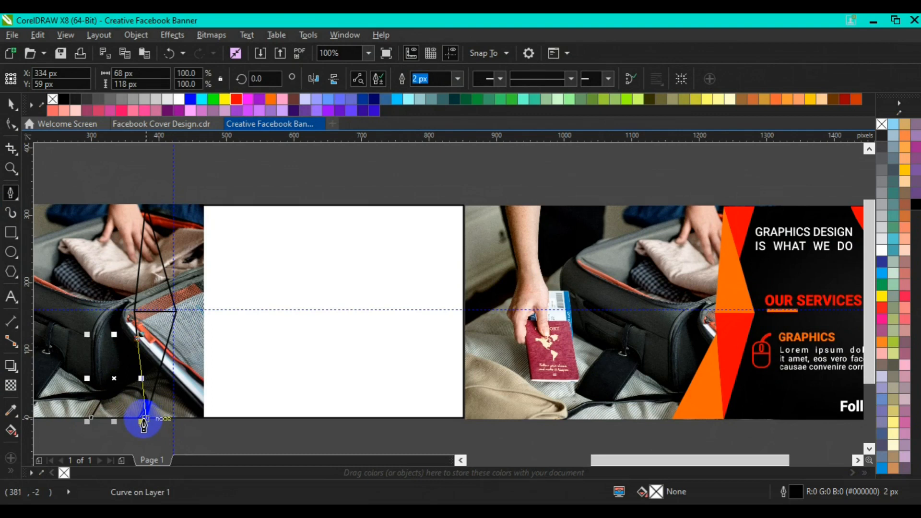
pyautogui.moveTo(144, 420); pyautogui.dragTo(125, 426)
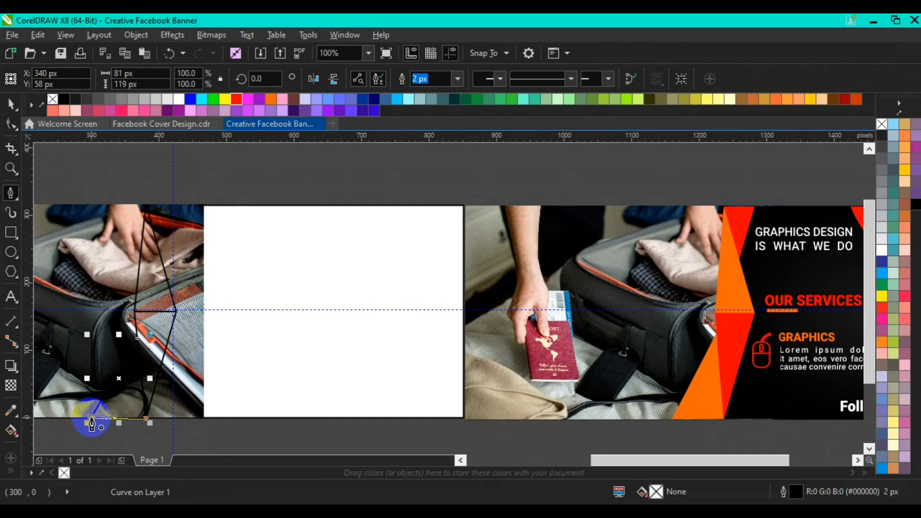
pyautogui.doubleClick(91, 419)
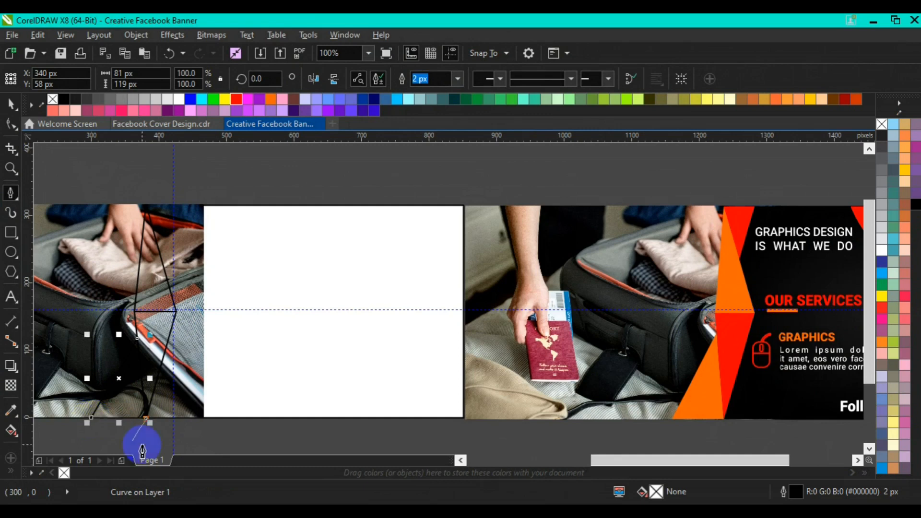
pyautogui.click(200, 435)
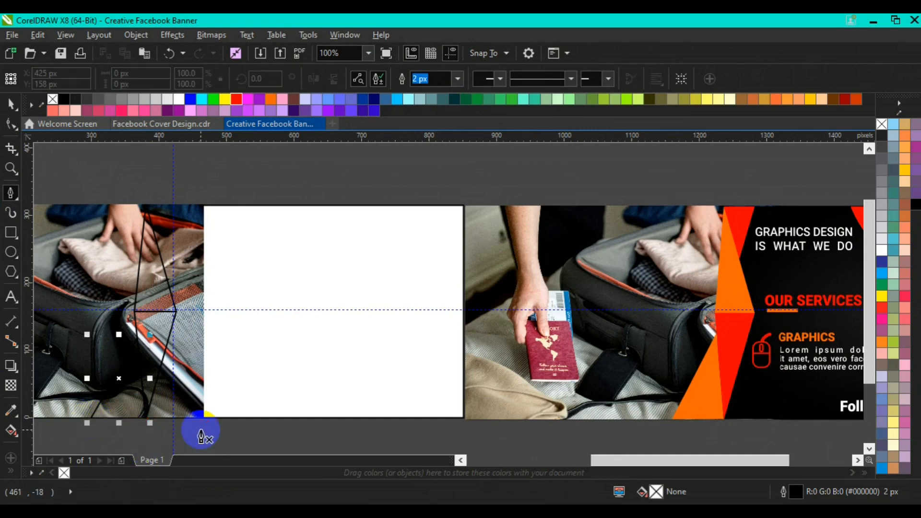
pyautogui.press('z')
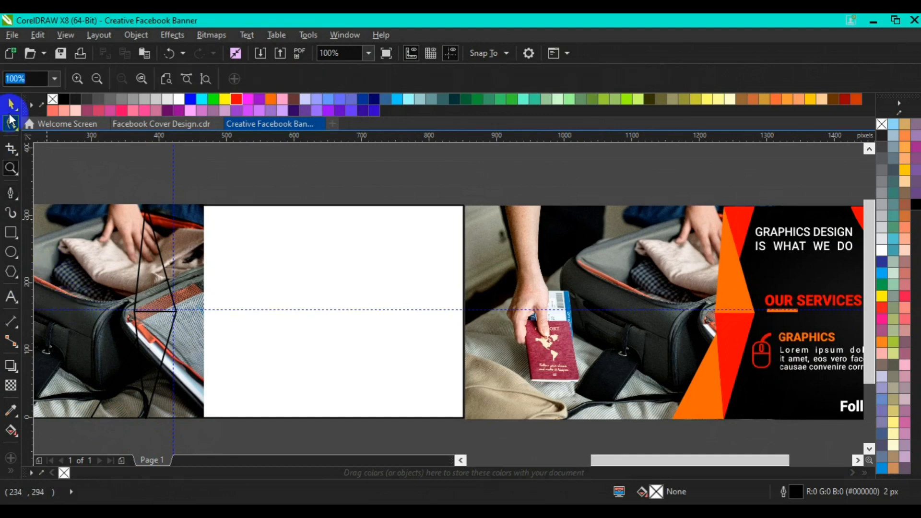
pyautogui.press('space')
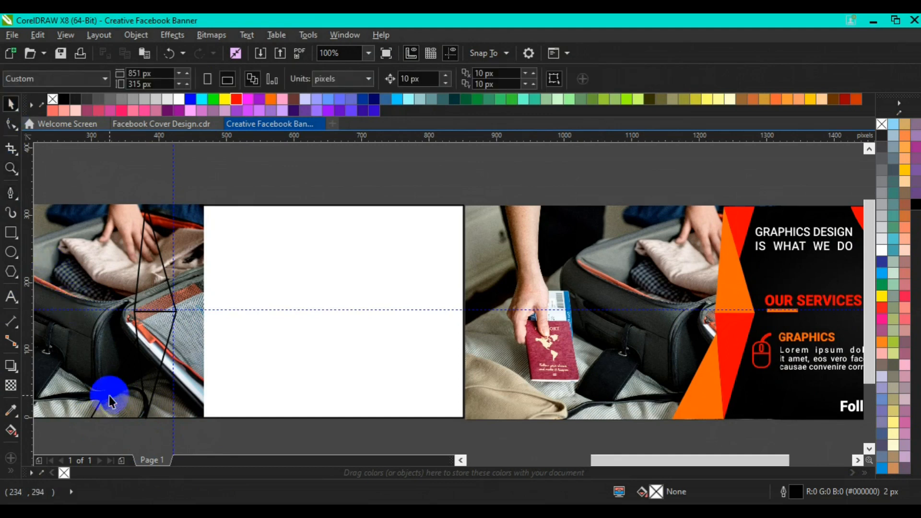
pyautogui.click(106, 395)
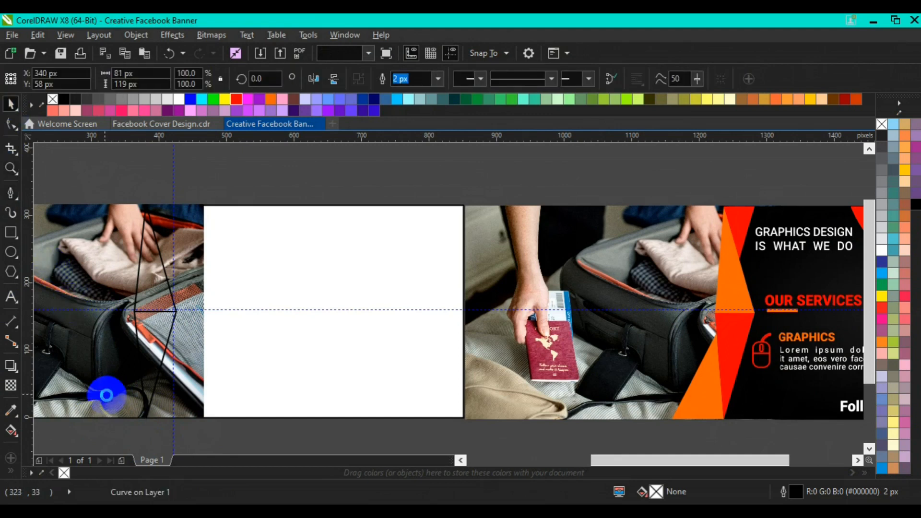
pyautogui.press('Escape')
# Draw a closed triangle of about 76 × 127 px from the photo's lower edge to the mirrored triangle's left side and lower tip.
pyautogui.click(12, 233)
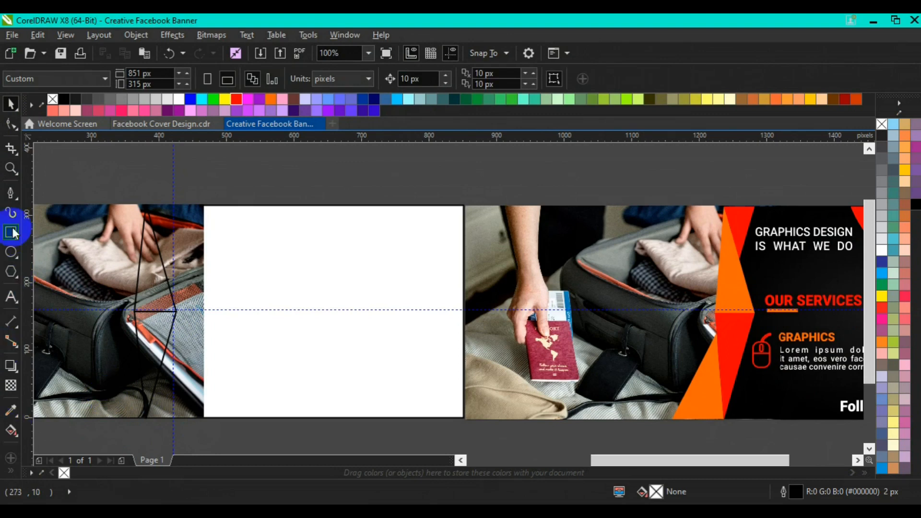
pyautogui.click(11, 194)
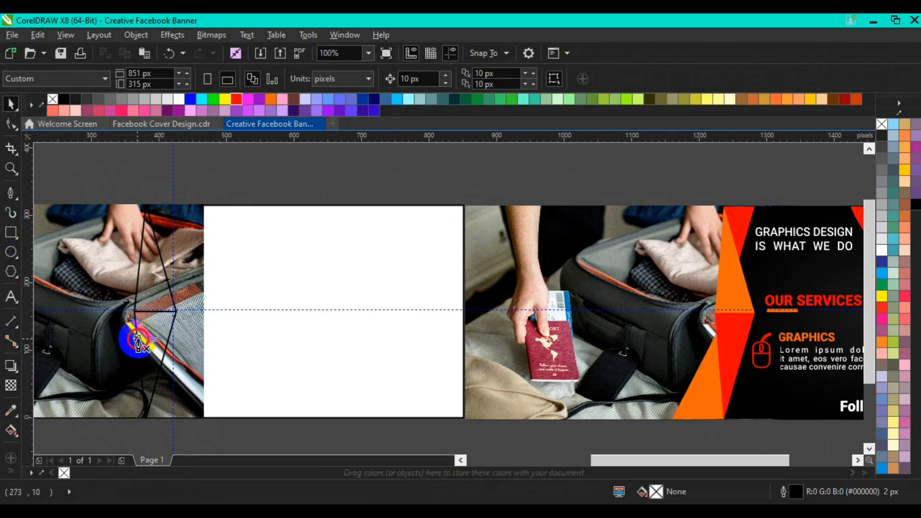
pyautogui.click(94, 418)
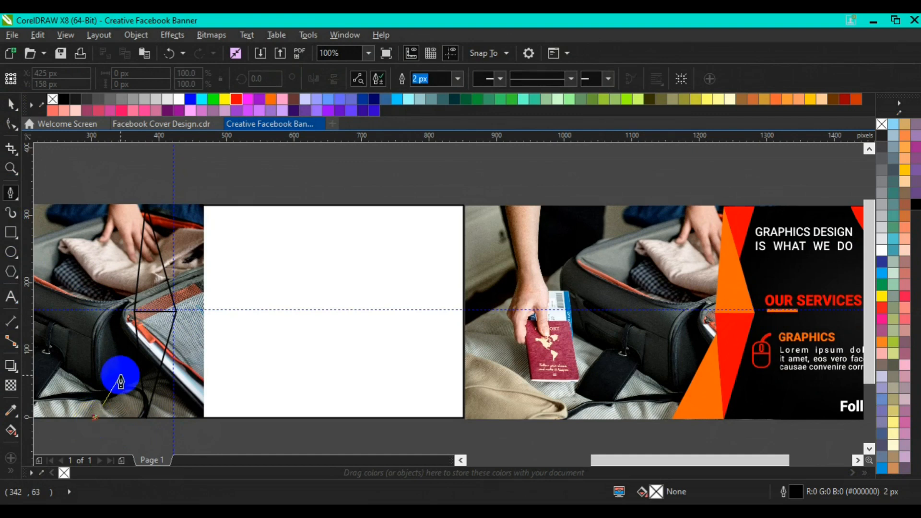
pyautogui.click(137, 333)
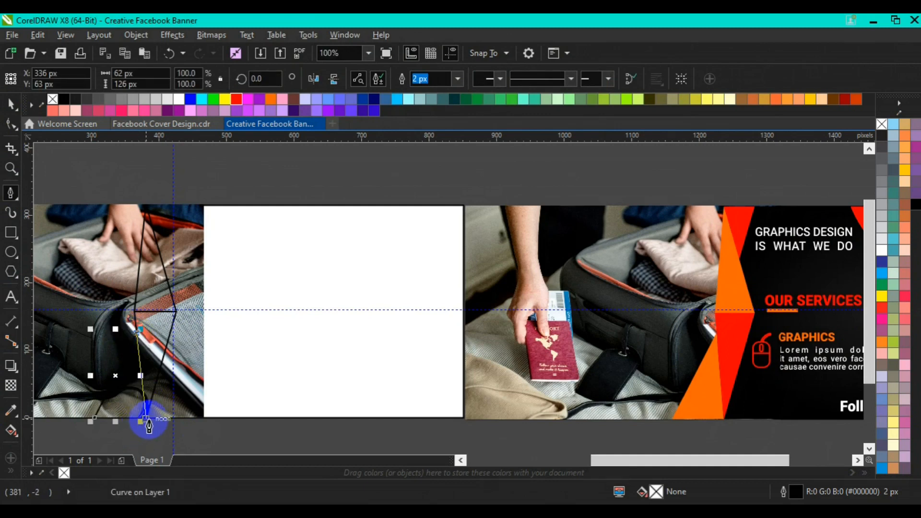
pyautogui.click(146, 420)
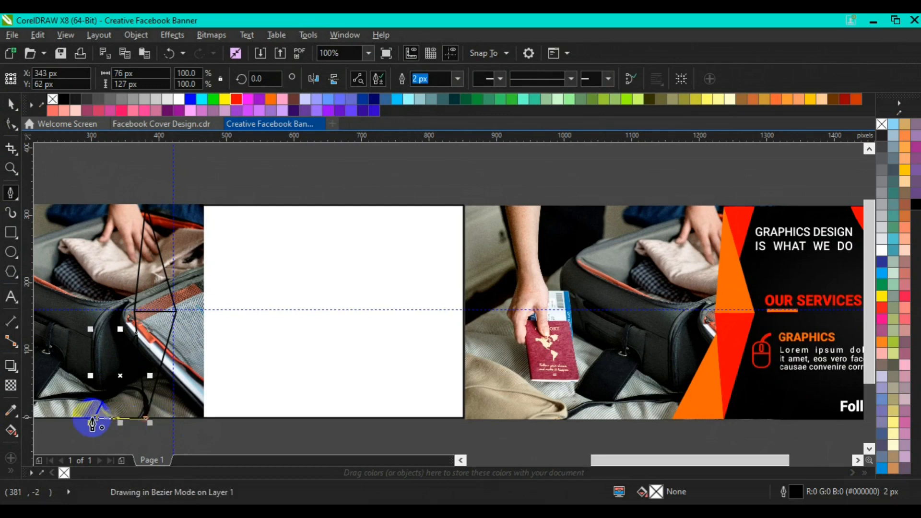
pyautogui.doubleClick(94, 417)
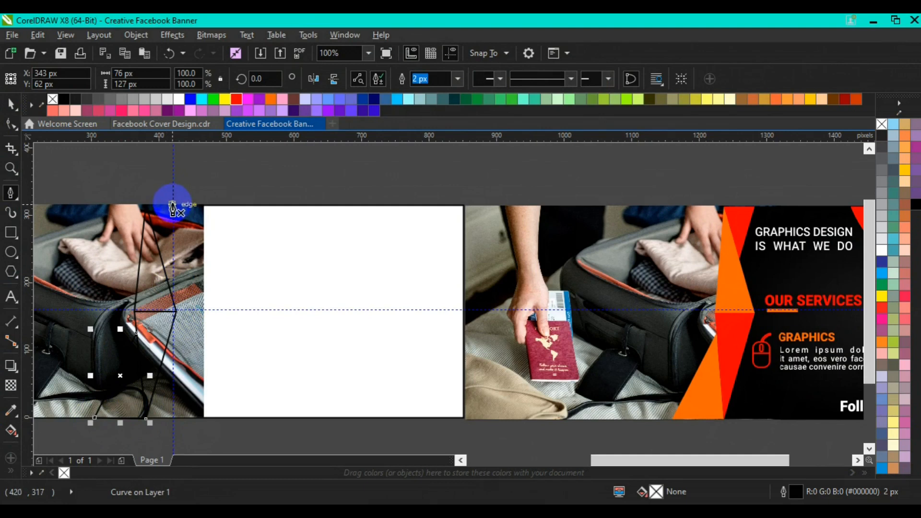
# Draw a closed triangle of about 41 × 91 px between the vertical guideline, the upper triangle's right side and its top corner.
pyautogui.click(174, 205)
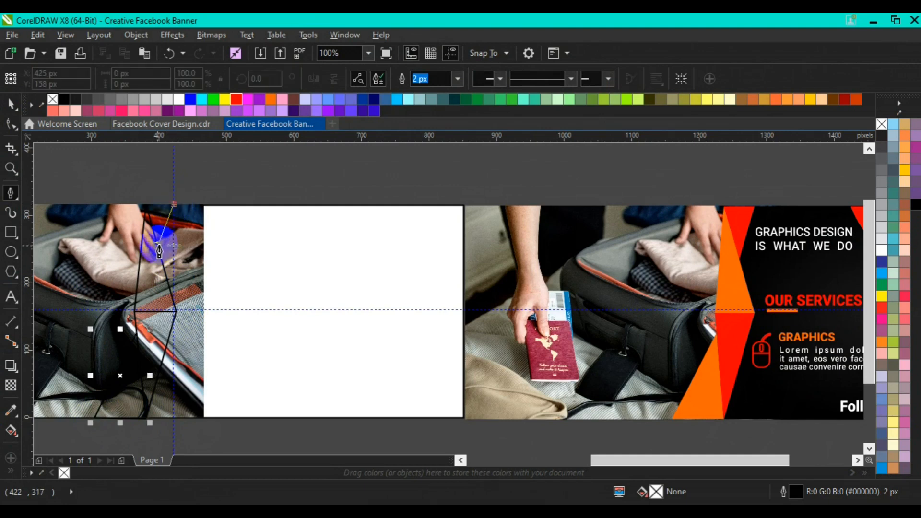
pyautogui.doubleClick(162, 272)
pyautogui.click(140, 205)
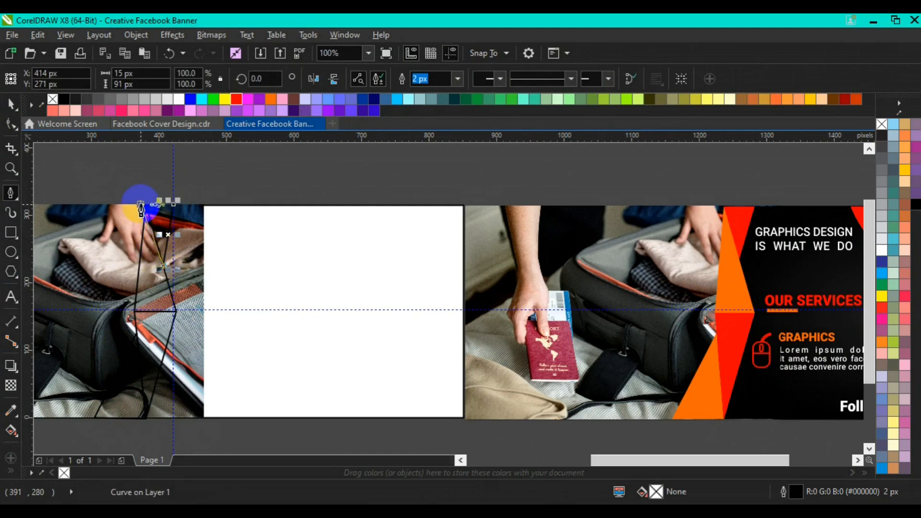
pyautogui.click(144, 207)
pyautogui.doubleClick(174, 205)
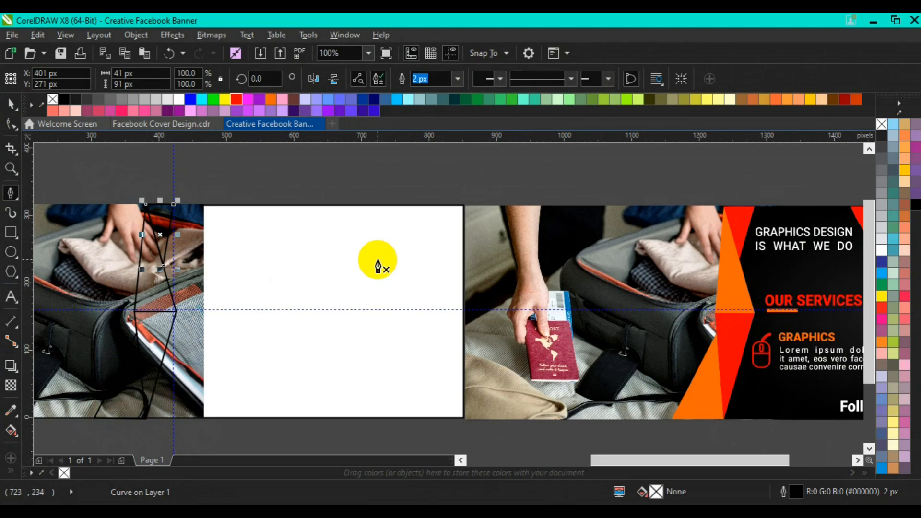
pyautogui.click(857, 461)
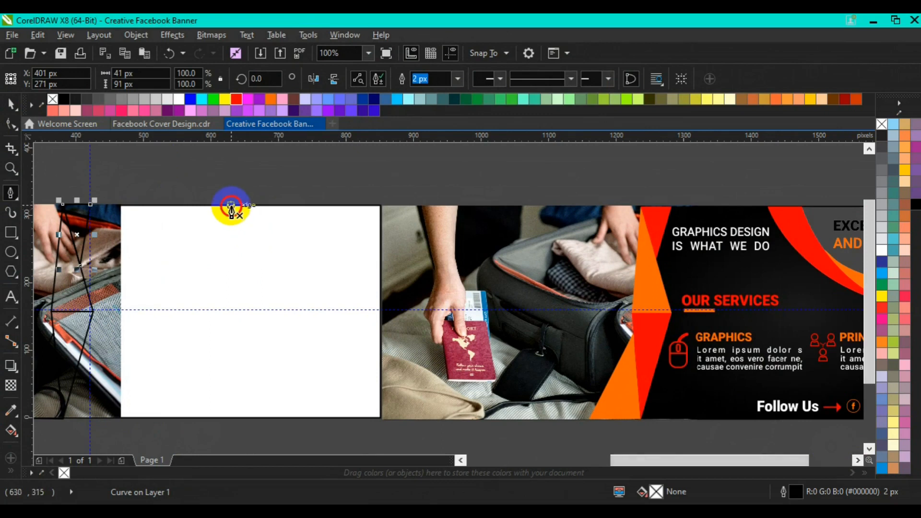
pyautogui.click(231, 205)
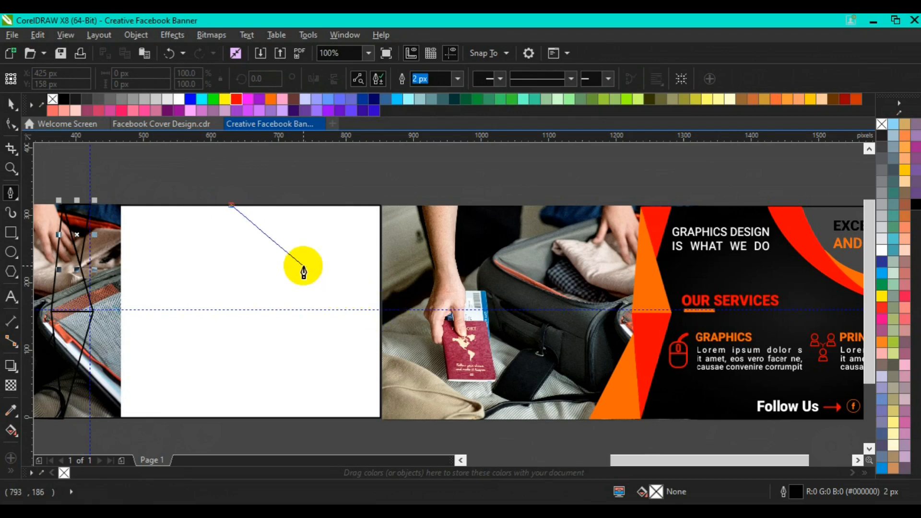
pyautogui.moveTo(310, 271); pyautogui.dragTo(356, 278)
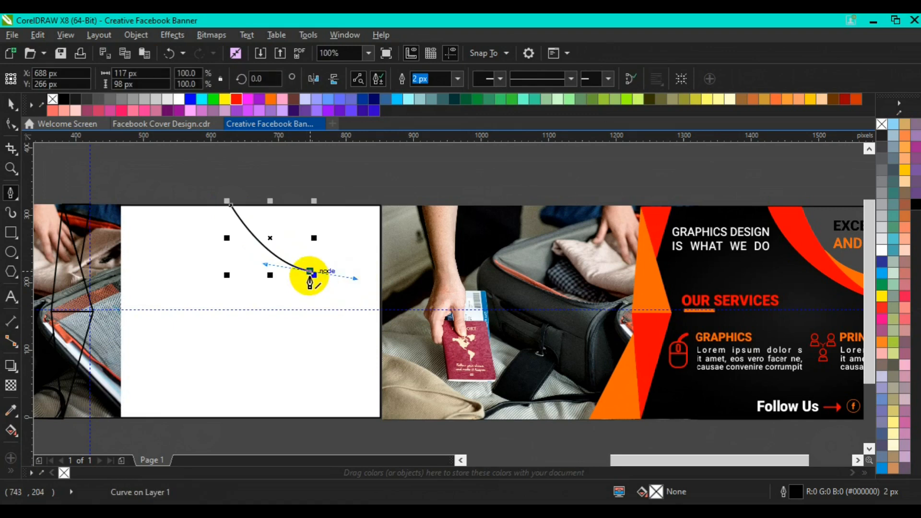
pyautogui.click(311, 274)
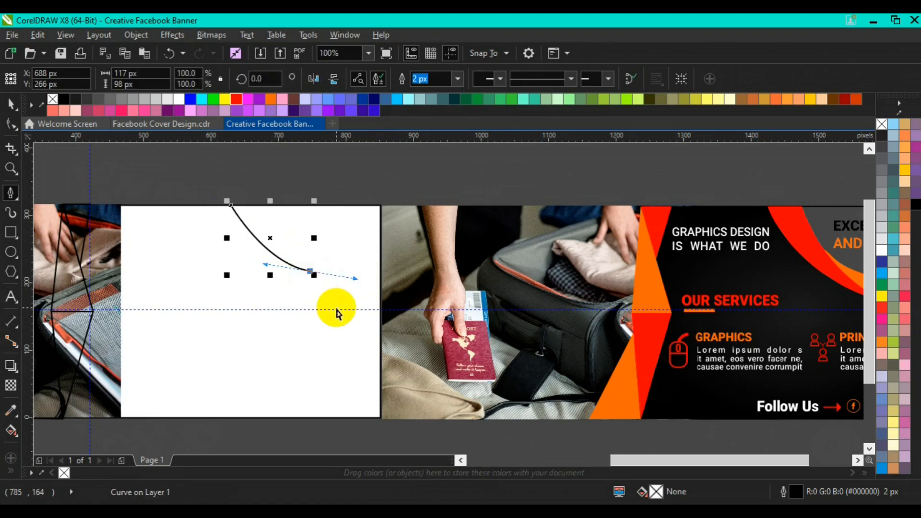
pyautogui.click(5, 111)
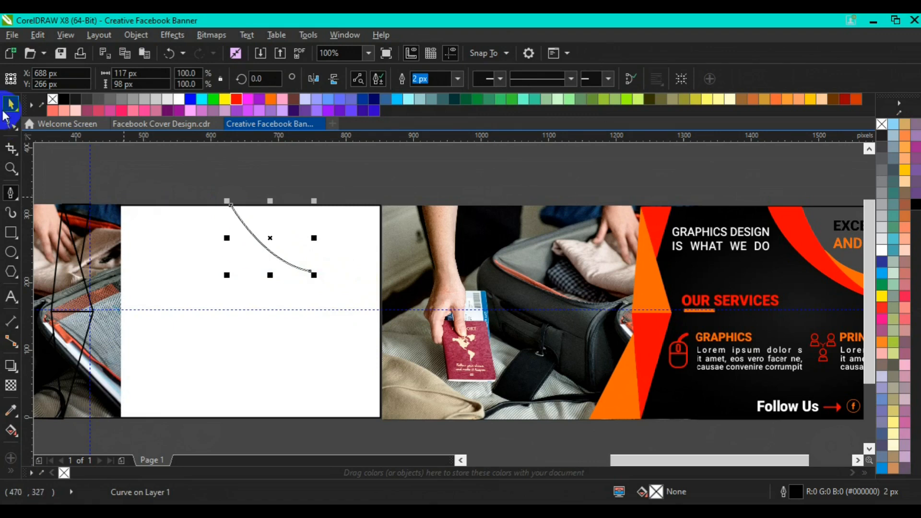
pyautogui.press('Delete')
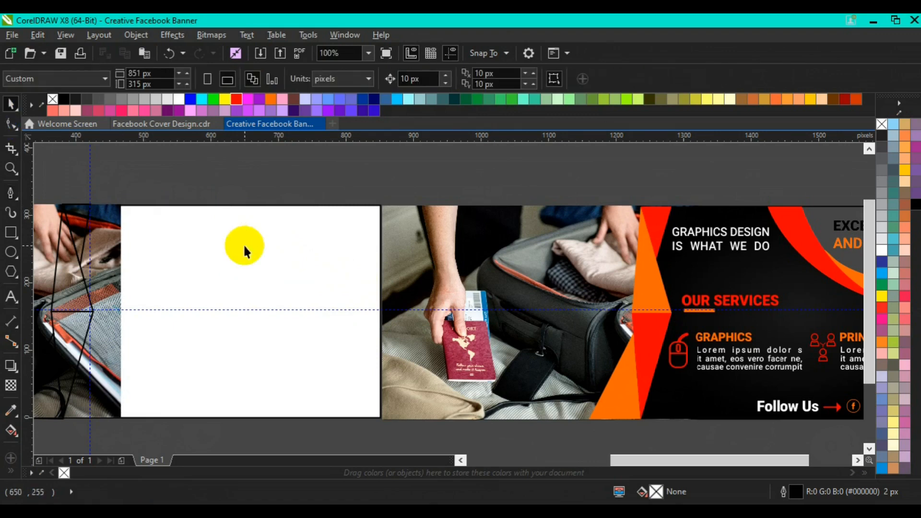
# Use Smart Fill to fill the four triangles, the remaining photo area beside them and the blank banner area with blue-grey and a 2 px outline.
pyautogui.click(461, 460)
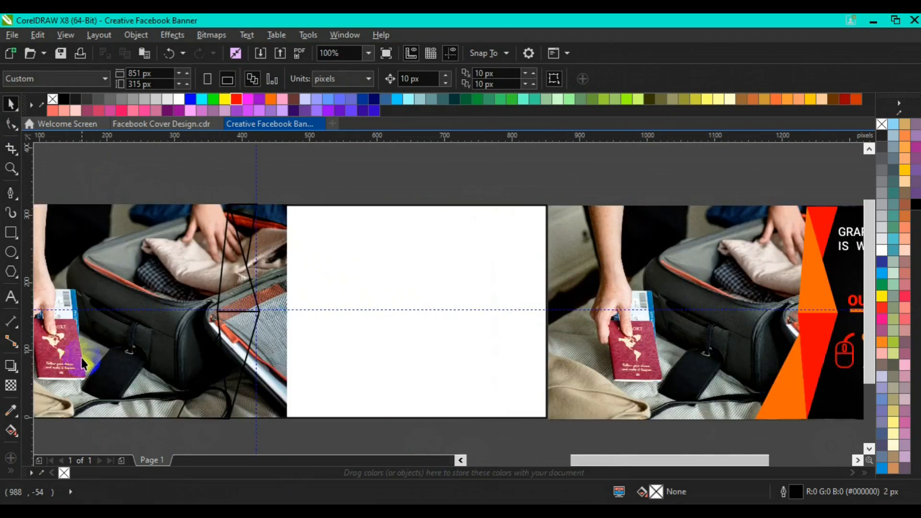
pyautogui.click(259, 216)
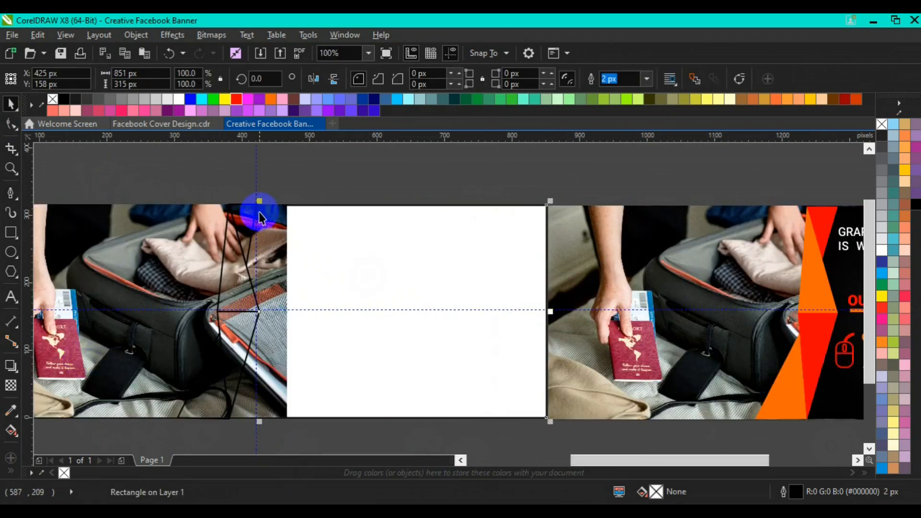
pyautogui.click(11, 470)
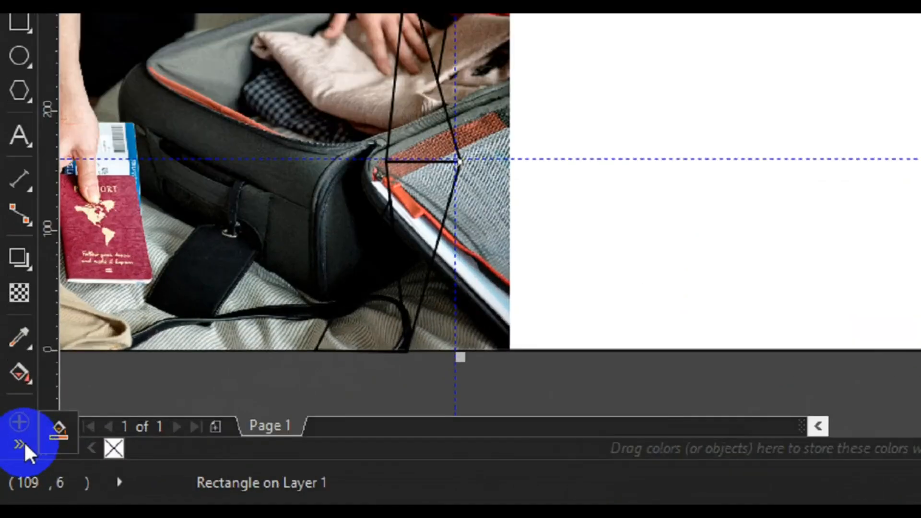
pyautogui.click(58, 429)
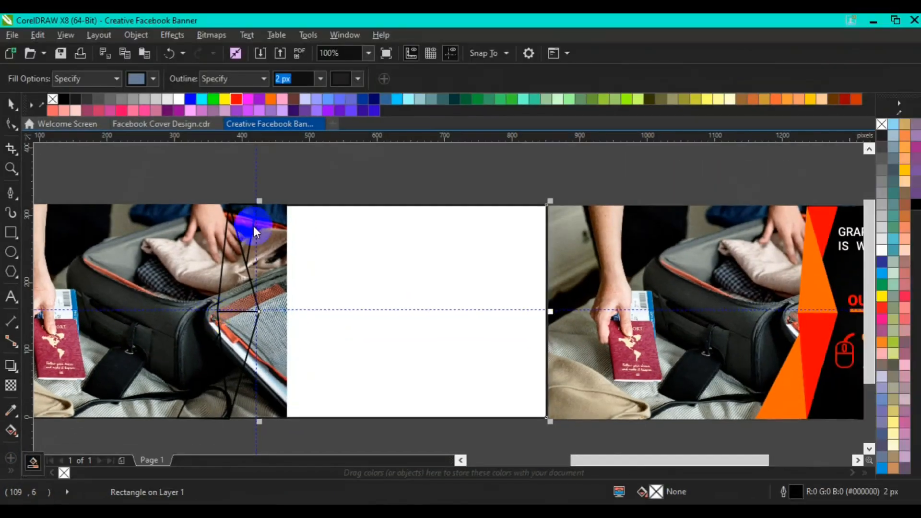
pyautogui.click(242, 227)
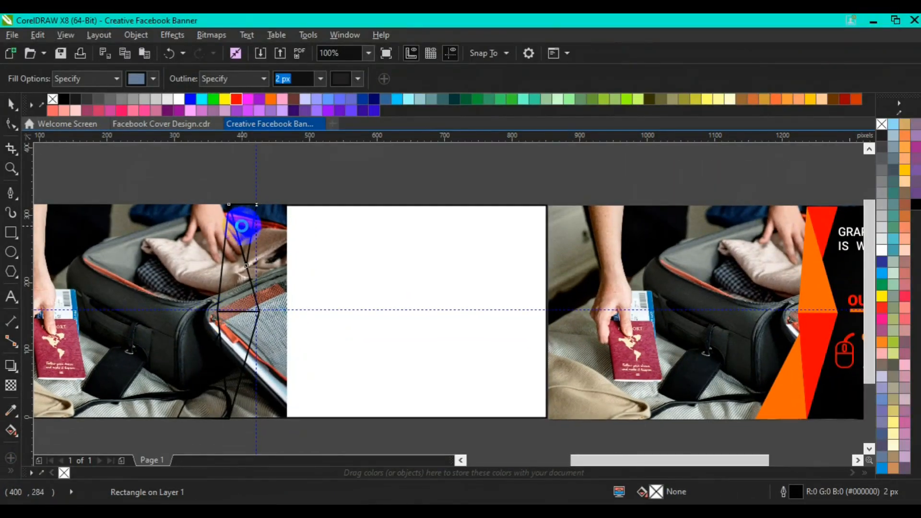
pyautogui.click(234, 274)
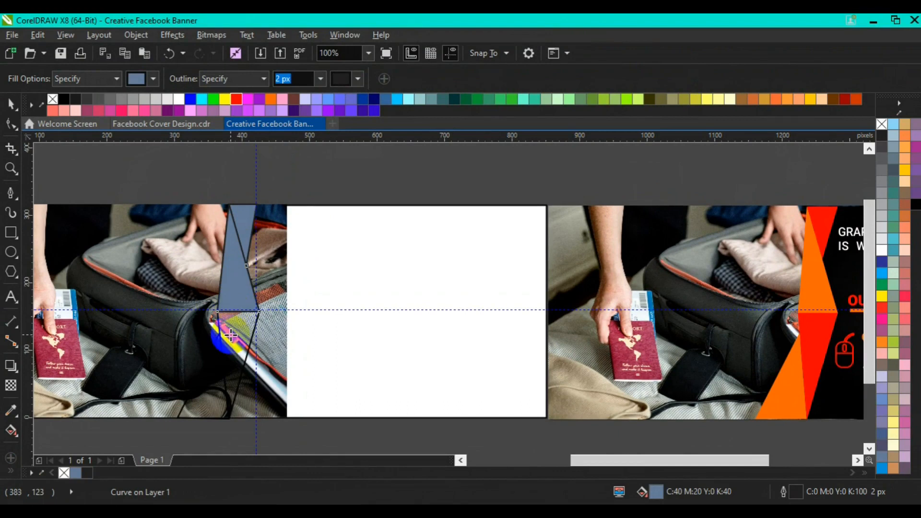
pyautogui.click(232, 333)
pyautogui.click(202, 391)
pyautogui.click(268, 378)
pyautogui.click(315, 300)
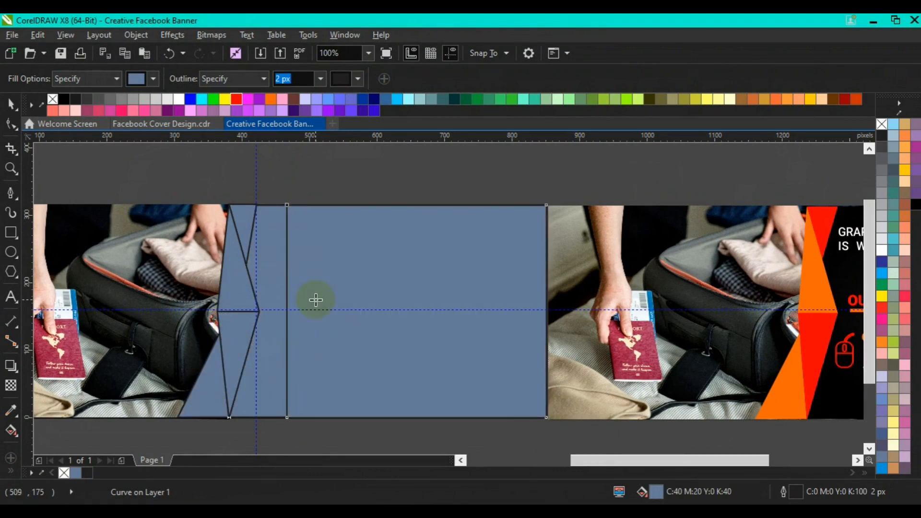
# Weld the filled area beside the triangles and the large filled banner area into one panel.
pyautogui.click(11, 104)
pyautogui.click(273, 341)
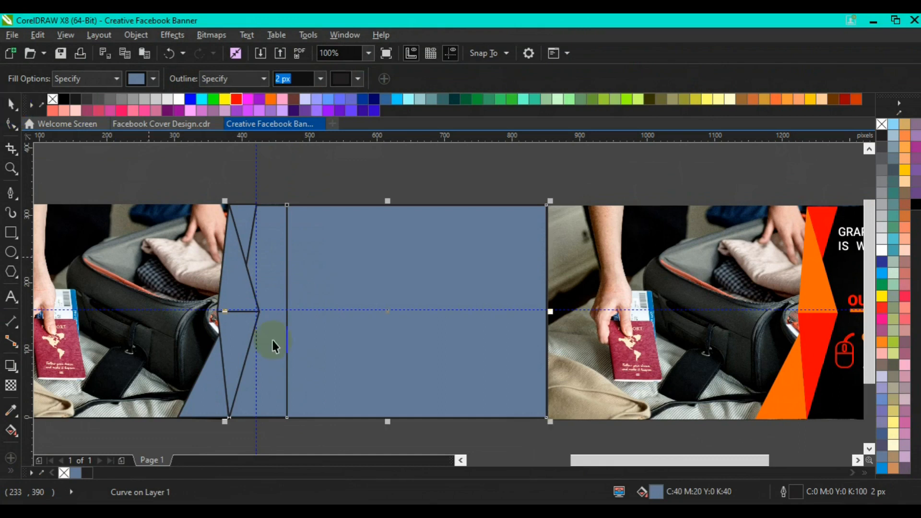
pyautogui.click(270, 359)
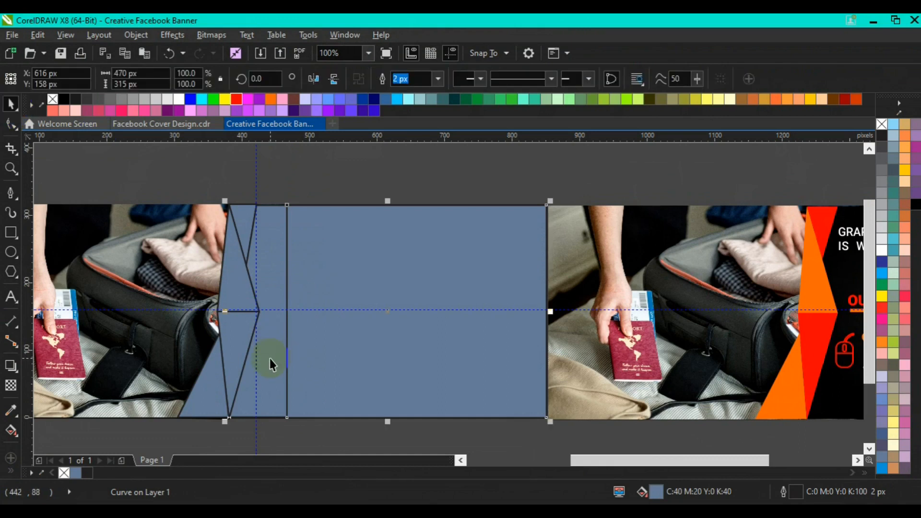
pyautogui.keyDown('shift'); pyautogui.click(270, 358); pyautogui.keyUp('shift')
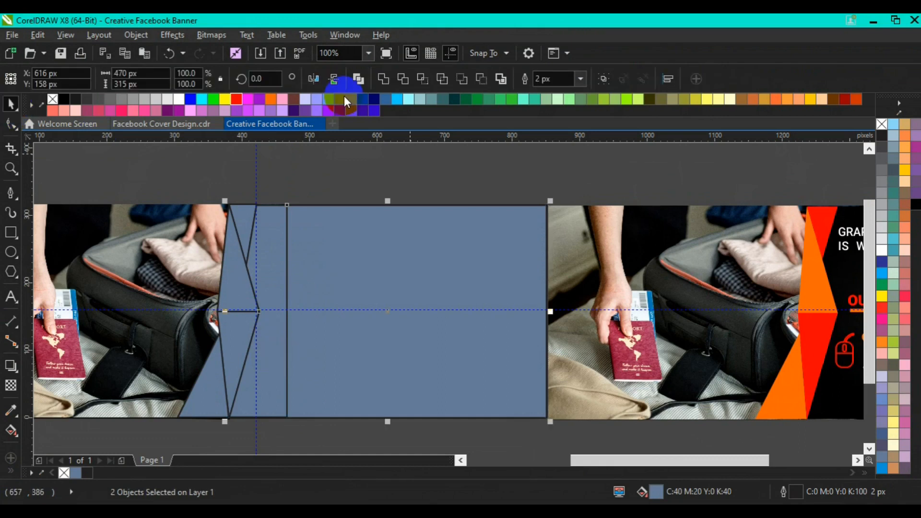
pyautogui.click(382, 79)
pyautogui.click(393, 160)
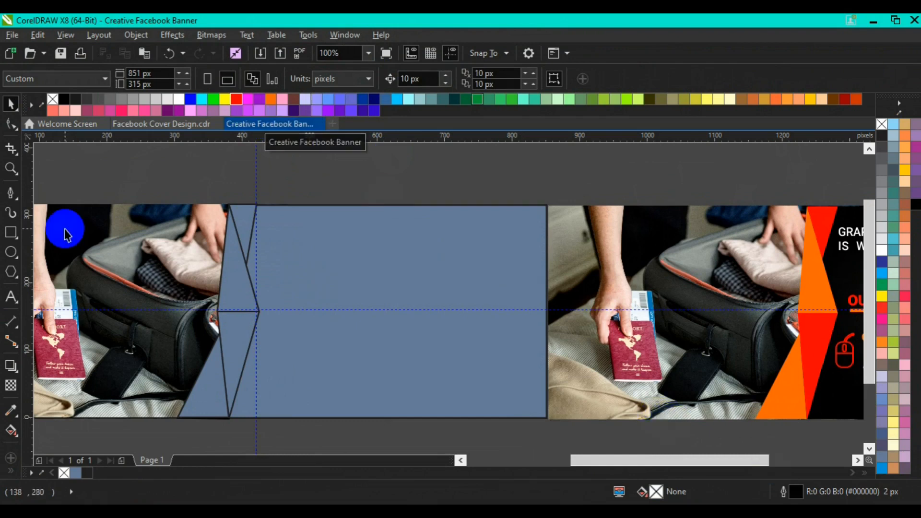
# Remove the outline from the welded blue-grey panel.
pyautogui.click(10, 196)
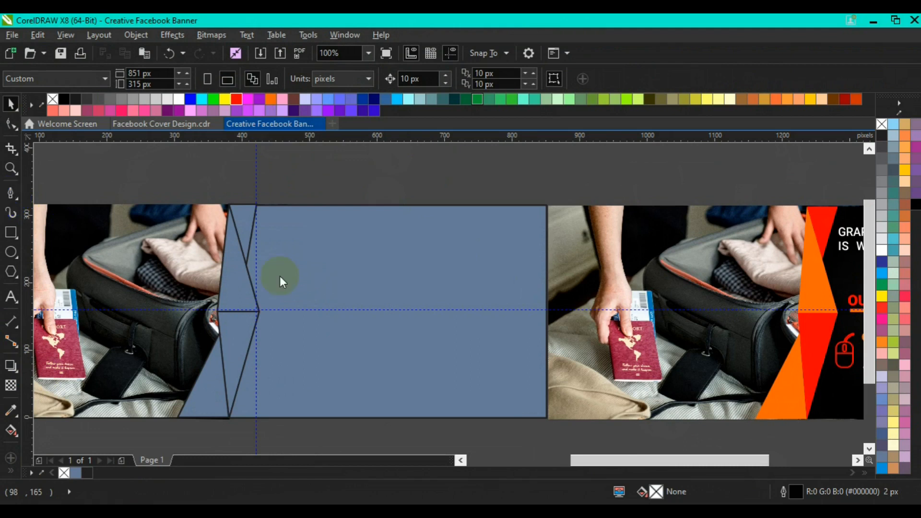
pyautogui.click(393, 205)
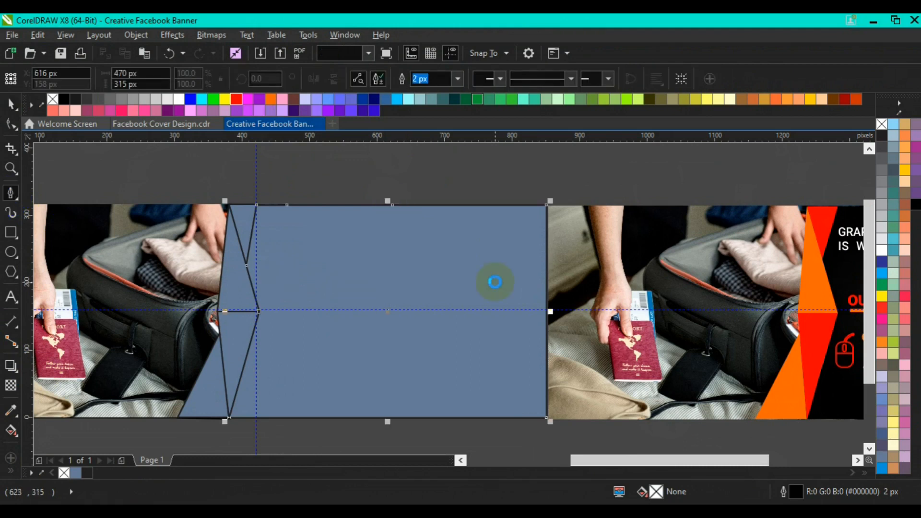
pyautogui.click(10, 104)
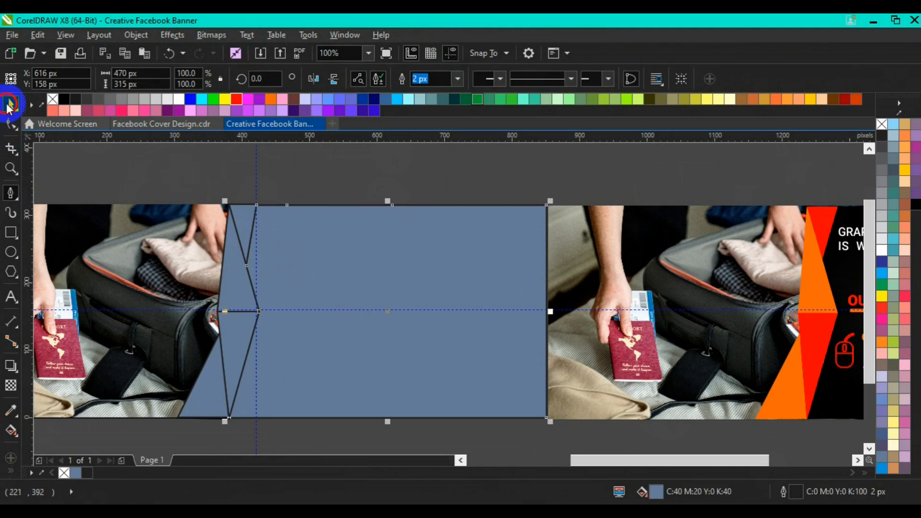
pyautogui.click(881, 125)
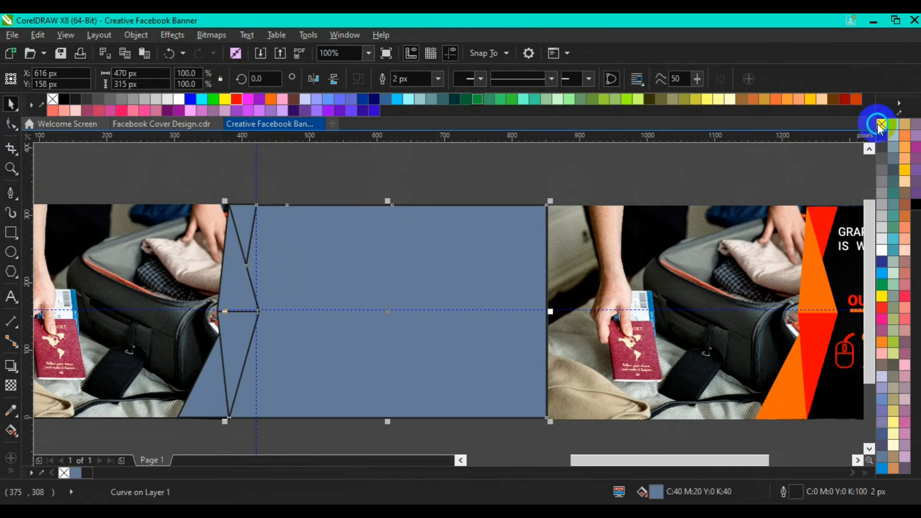
pyautogui.rightClick(881, 125)
# Draw an arc about 234 × 158 px with the Pen tool, from the panel's outer side at the horizontal guideline up to its upper edge.
pyautogui.click(12, 192)
pyautogui.click(375, 205)
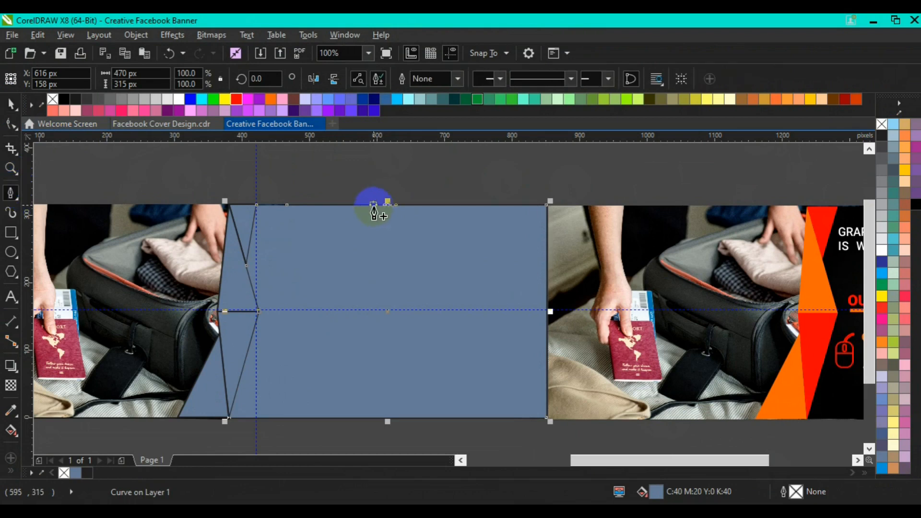
pyautogui.click(549, 311)
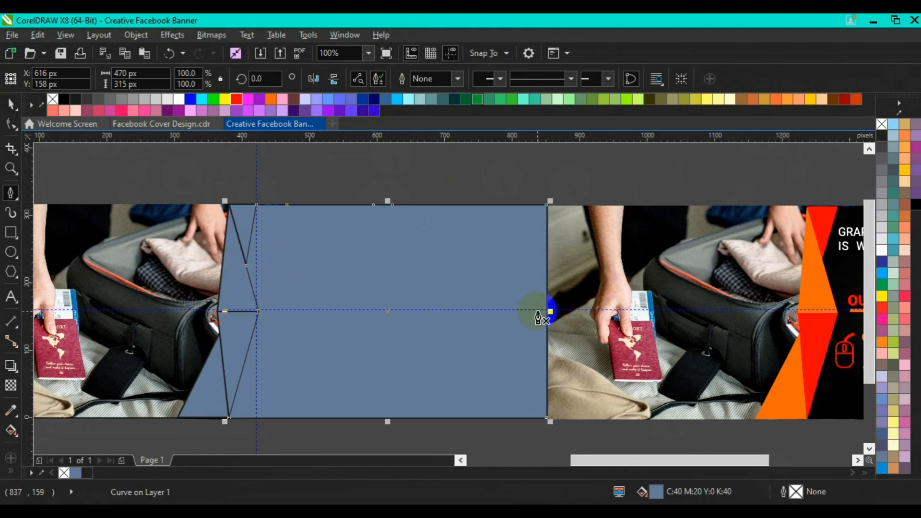
pyautogui.click(549, 312)
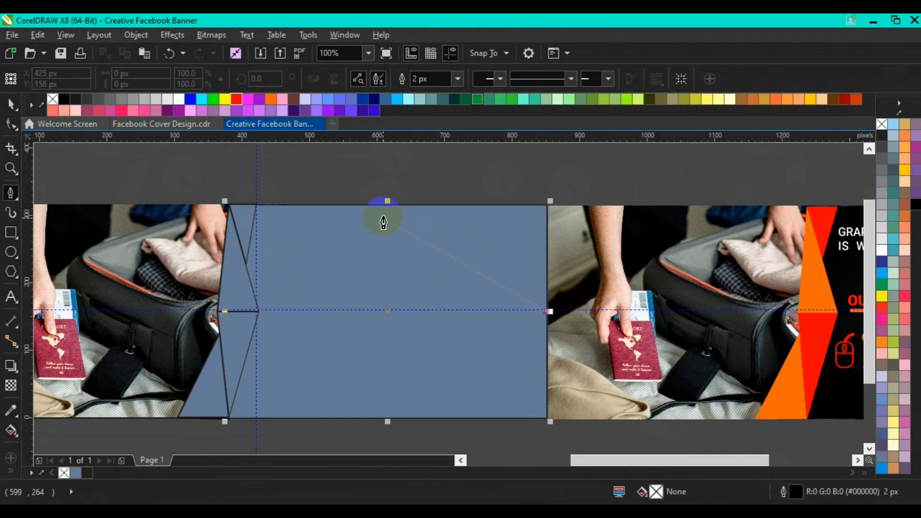
pyautogui.moveTo(389, 206); pyautogui.dragTo(351, 157)
pyautogui.press('space')
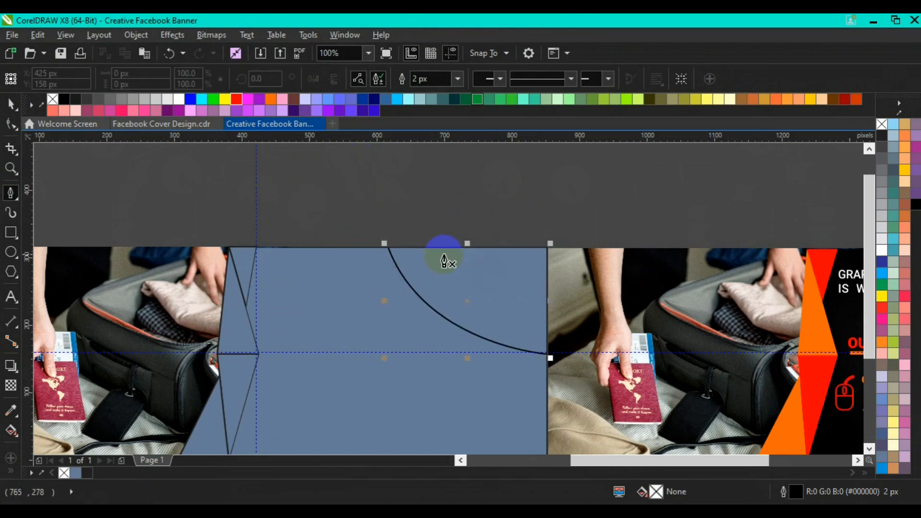
pyautogui.click(419, 249)
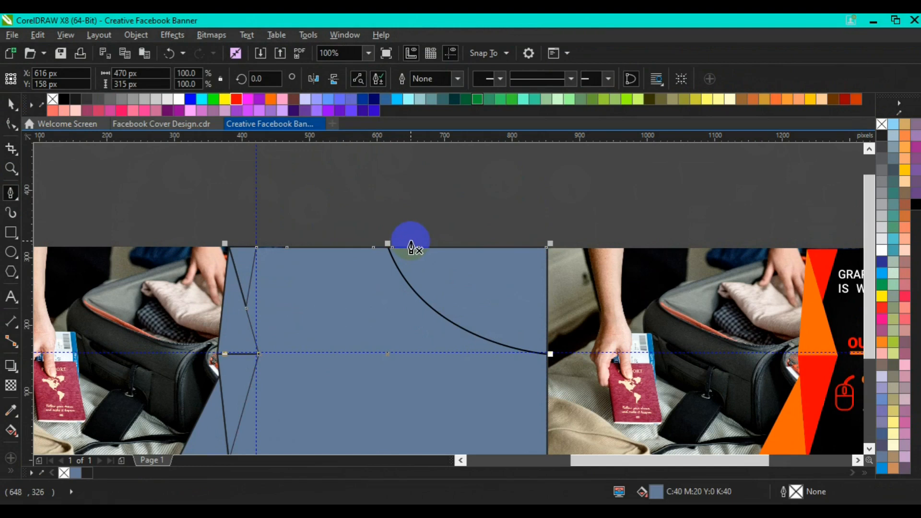
pyautogui.click(413, 245)
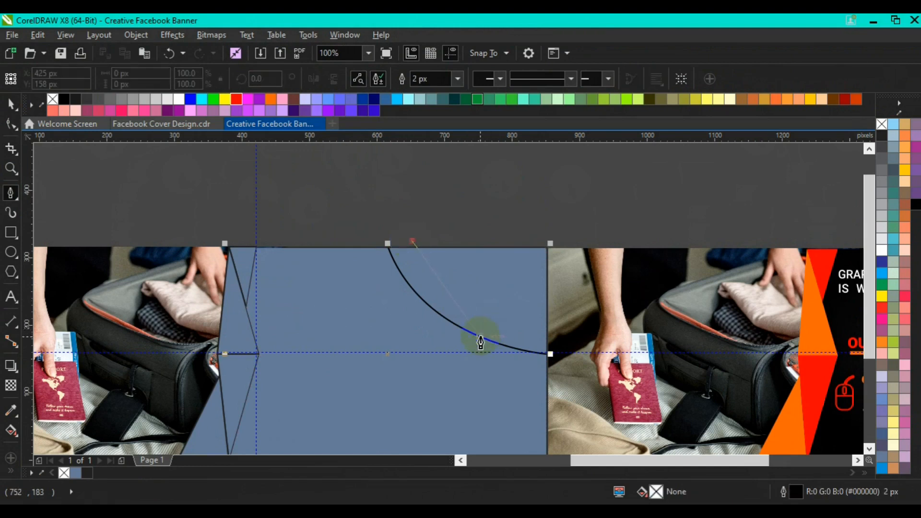
pyautogui.click(481, 338)
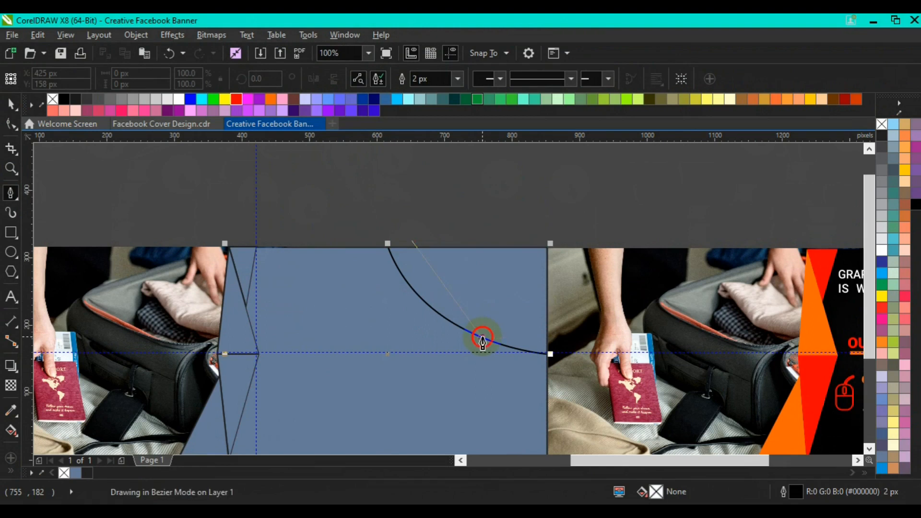
pyautogui.moveTo(515, 357); pyautogui.dragTo(523, 358)
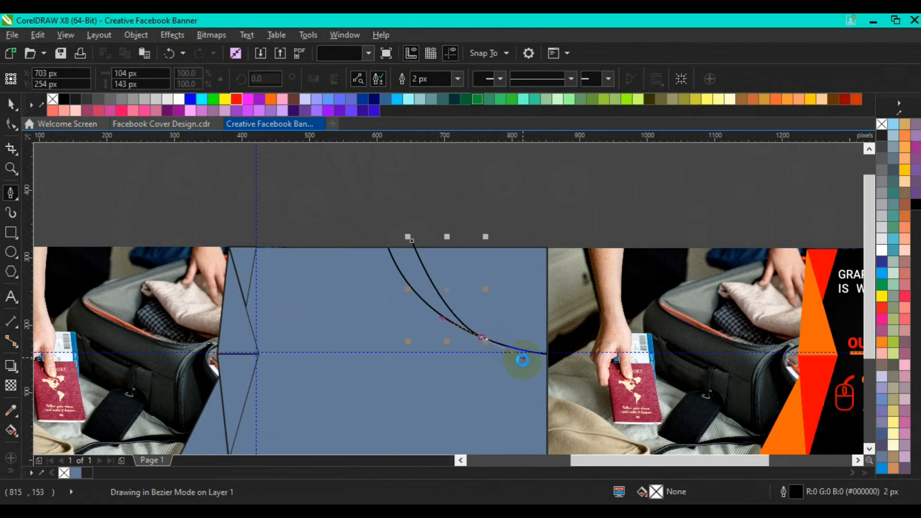
pyautogui.hotkey('ctrl', 'z')
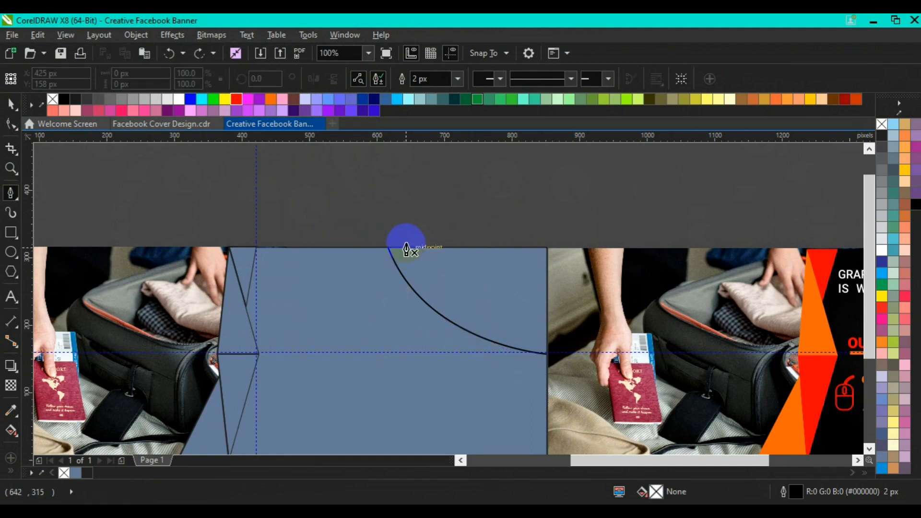
# Draw a second curve from just above the panel's upper edge down to the lower part of the first arc, and select the first arc.
pyautogui.click(406, 247)
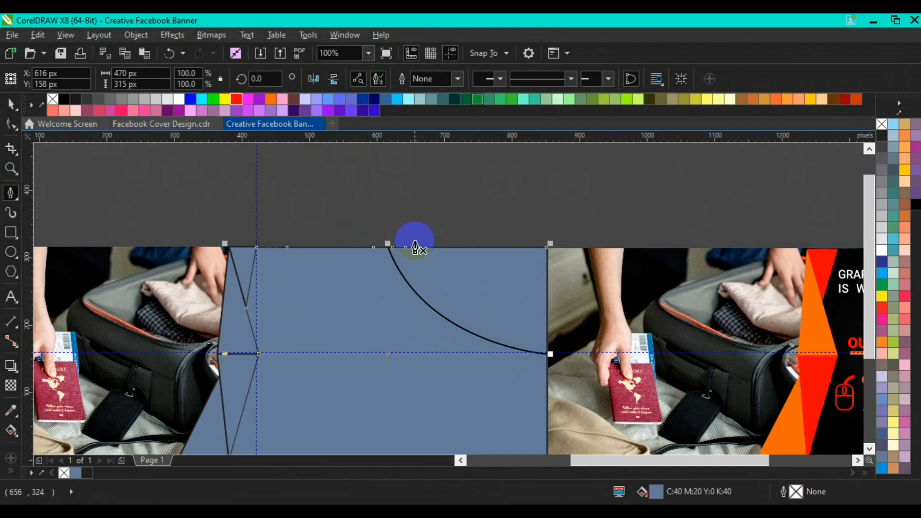
pyautogui.click(416, 247)
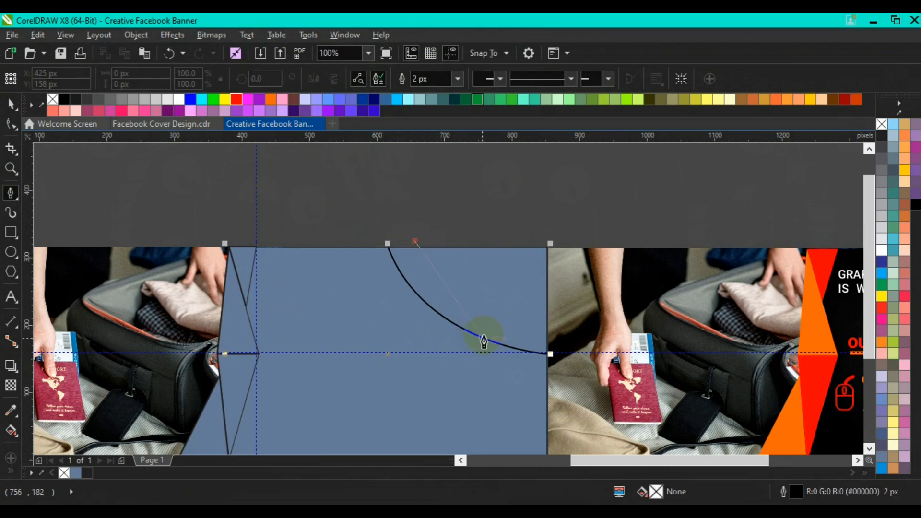
pyautogui.moveTo(483, 341); pyautogui.dragTo(533, 361)
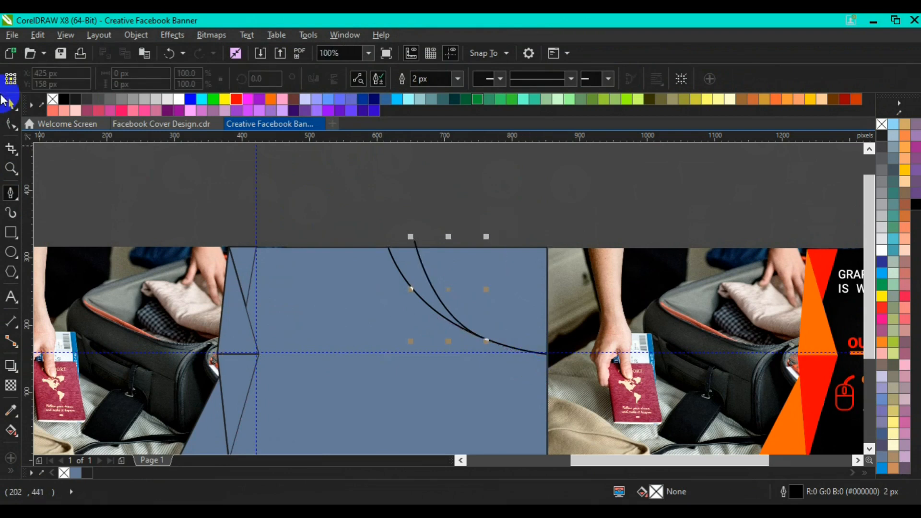
pyautogui.click(321, 299)
pyautogui.press('space')
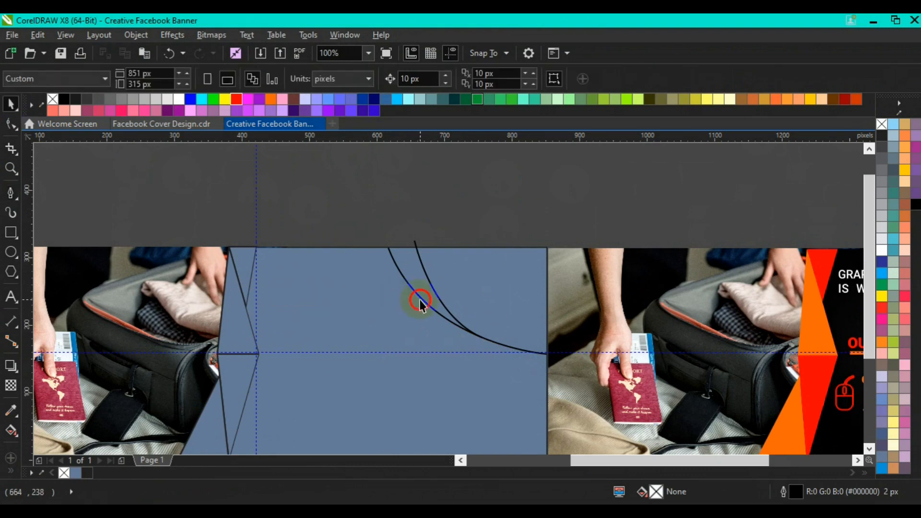
pyautogui.click(419, 299)
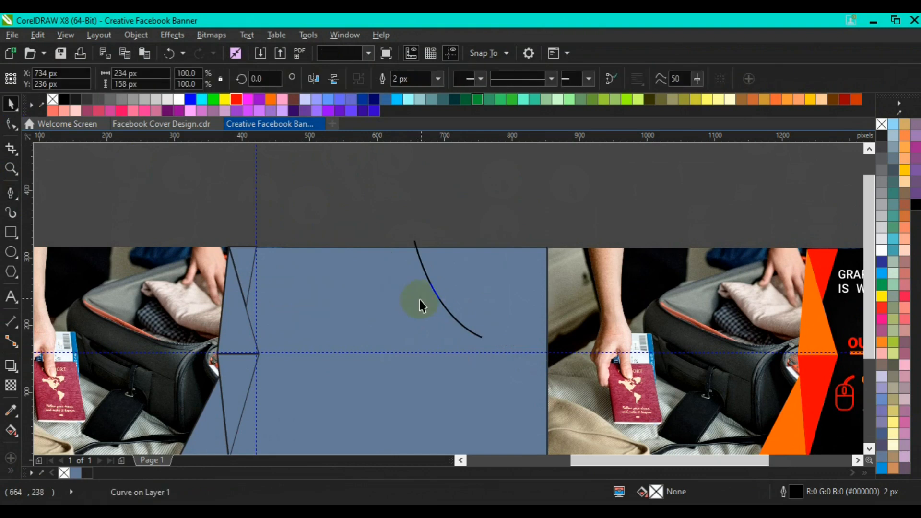
# Delete the remaining short curve and draw a new Pen arc about 246 × 170 px from above the panel's upper edge to its outer side.
pyautogui.click(449, 317)
pyautogui.press('Delete')
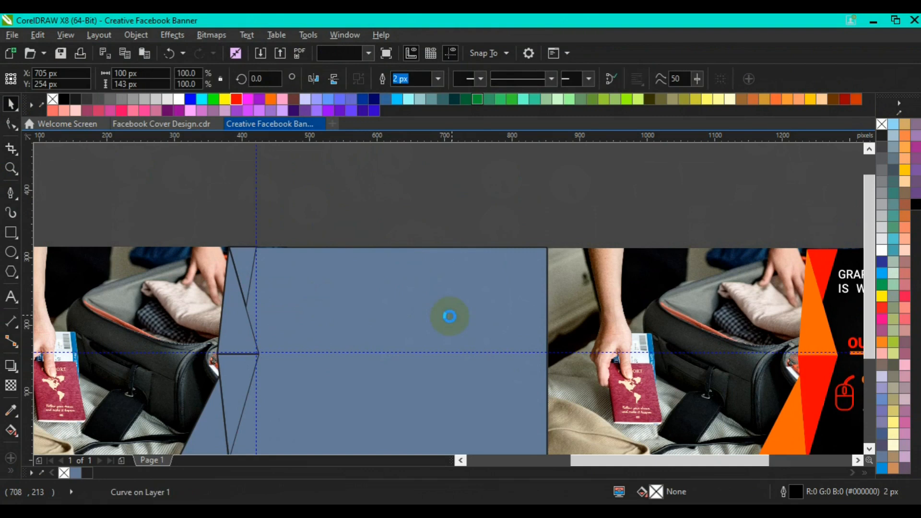
pyautogui.click(10, 193)
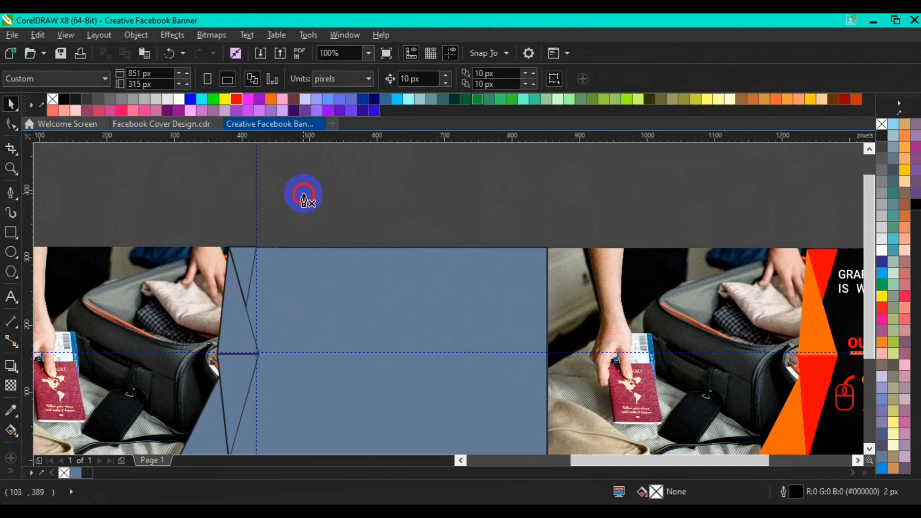
pyautogui.click(384, 241)
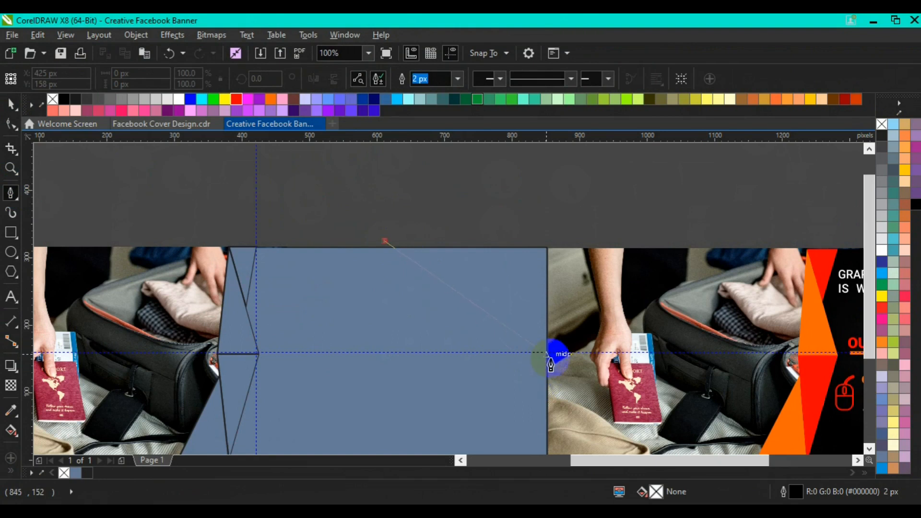
pyautogui.moveTo(551, 355); pyautogui.dragTo(697, 369)
pyautogui.press('Escape')
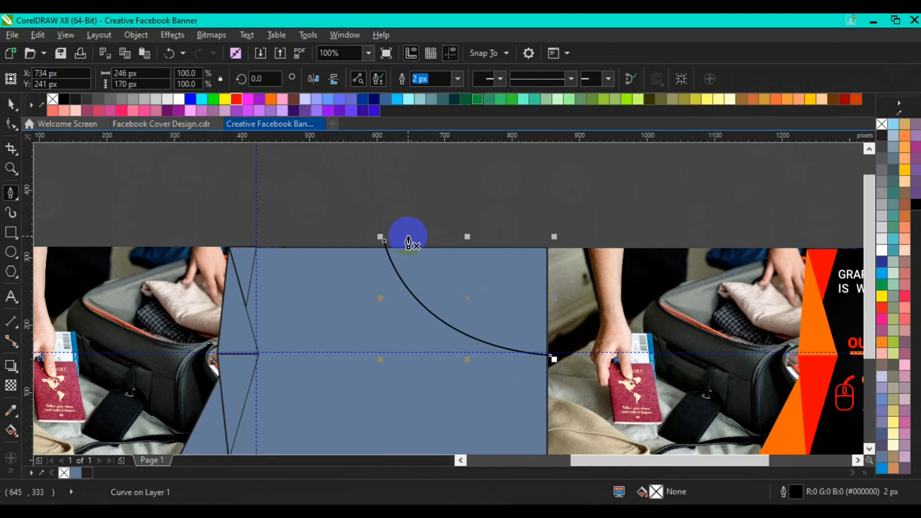
pyautogui.click(408, 237)
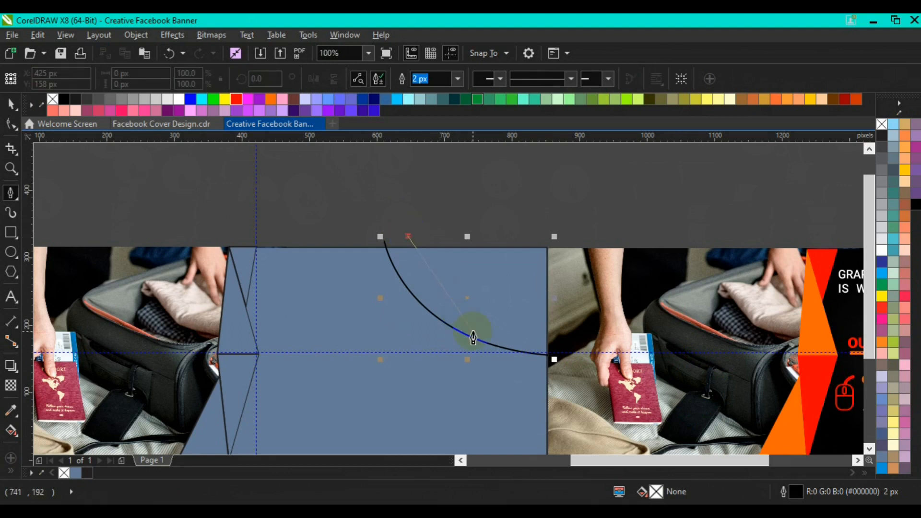
pyautogui.moveTo(481, 342); pyautogui.dragTo(515, 334)
pyautogui.doubleClick(514, 332)
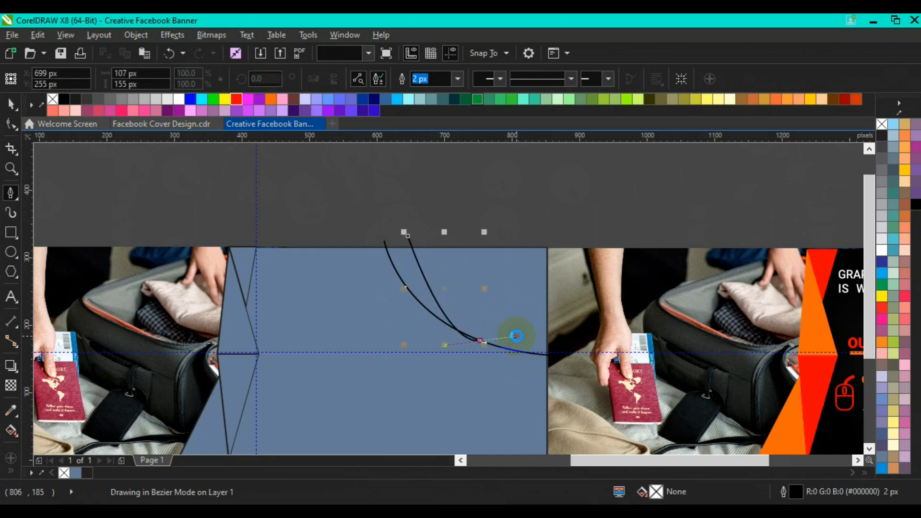
pyautogui.hotkey('ctrl', 'z')
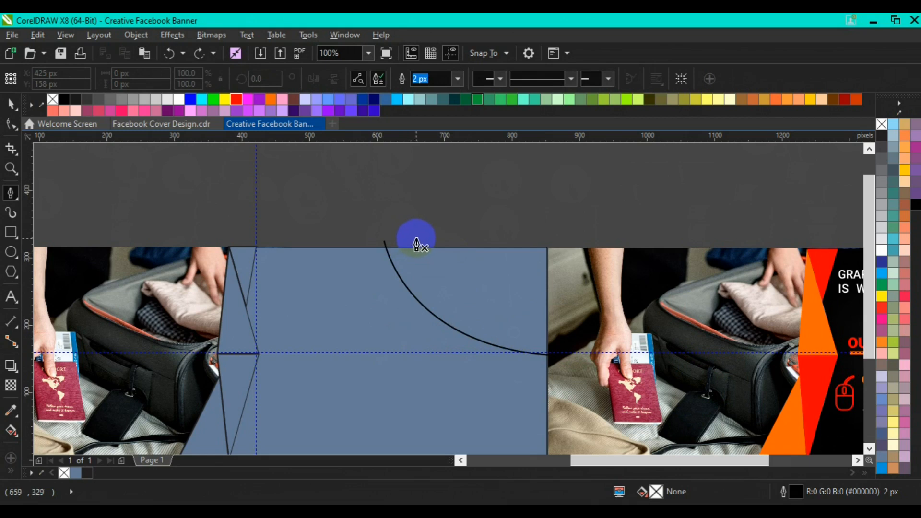
# Try a second curve about 107 × 156 px from just above the panel's upper edge to the lower part of the arc, and delete it.
pyautogui.click(417, 238)
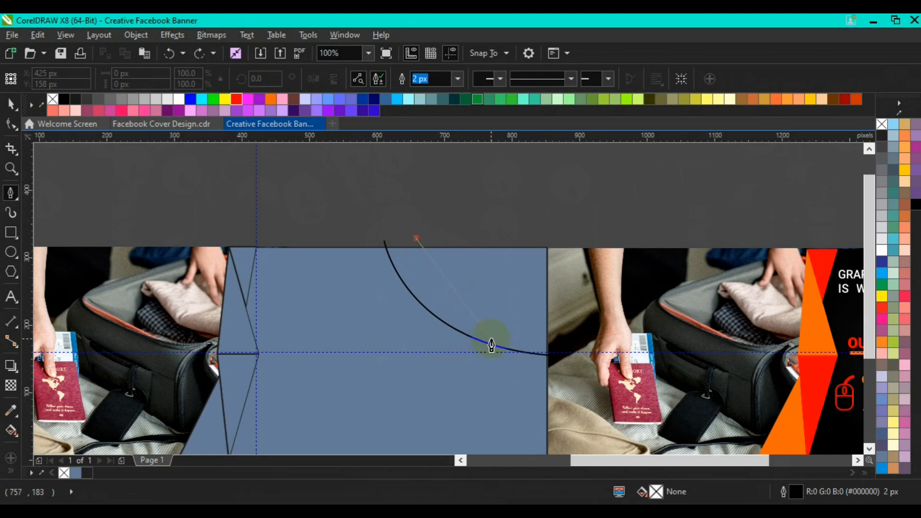
pyautogui.moveTo(488, 343); pyautogui.dragTo(545, 358)
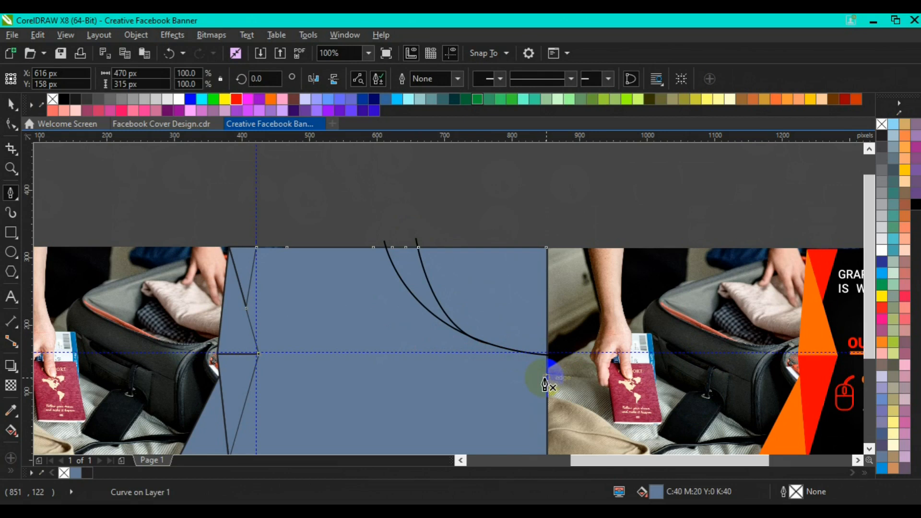
pyautogui.click(138, 232)
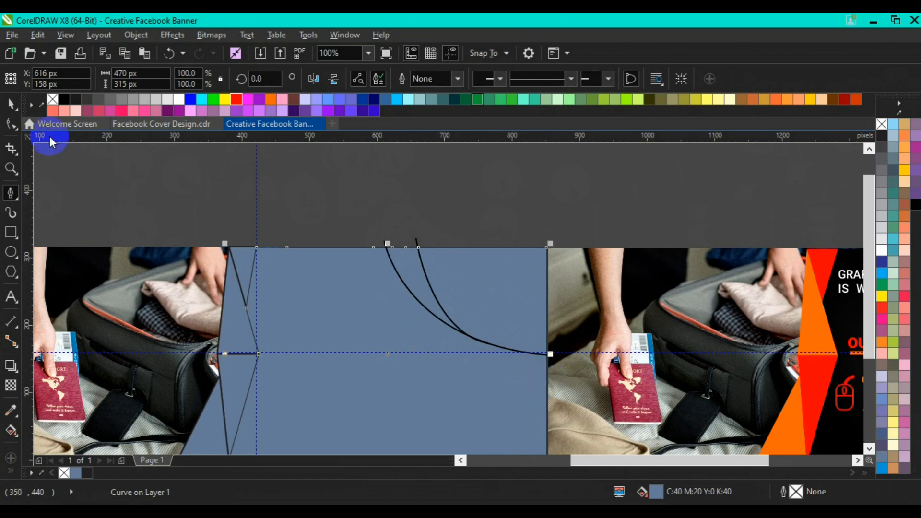
pyautogui.click(256, 230)
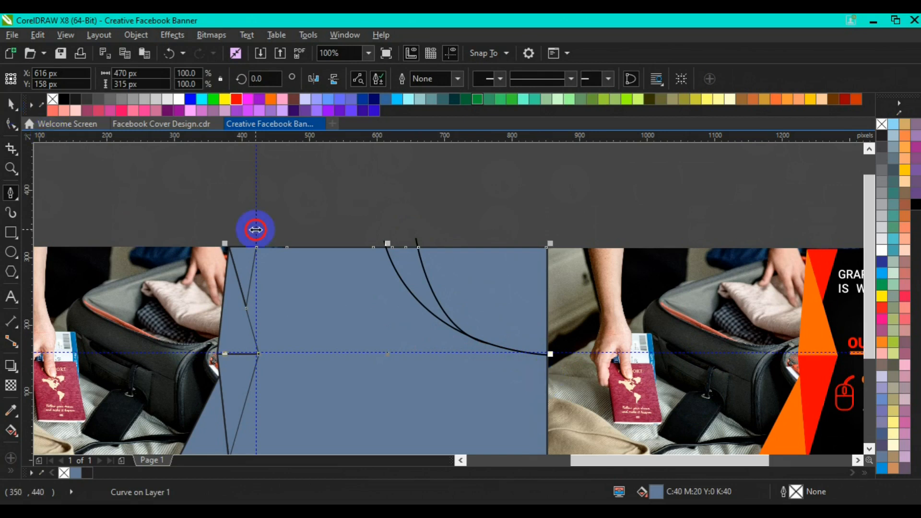
pyautogui.press('space')
pyautogui.click(301, 222)
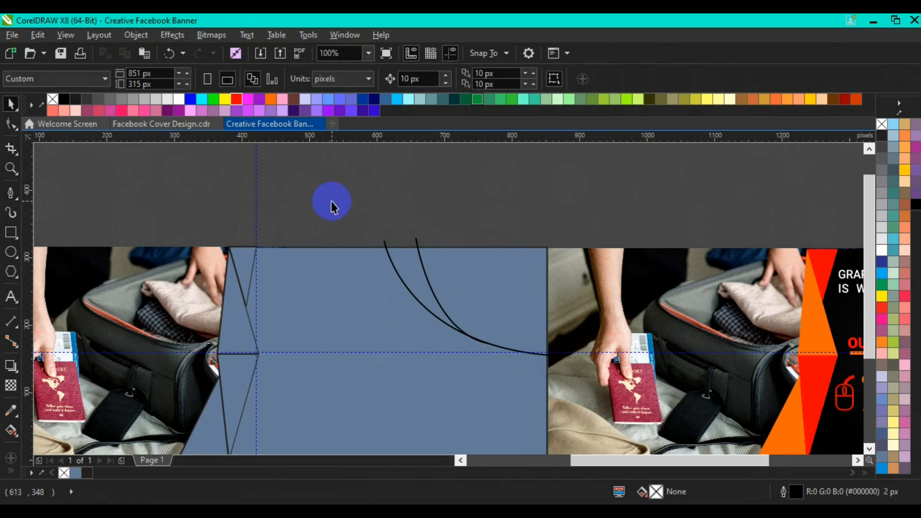
pyautogui.click(434, 297)
pyautogui.press('Delete')
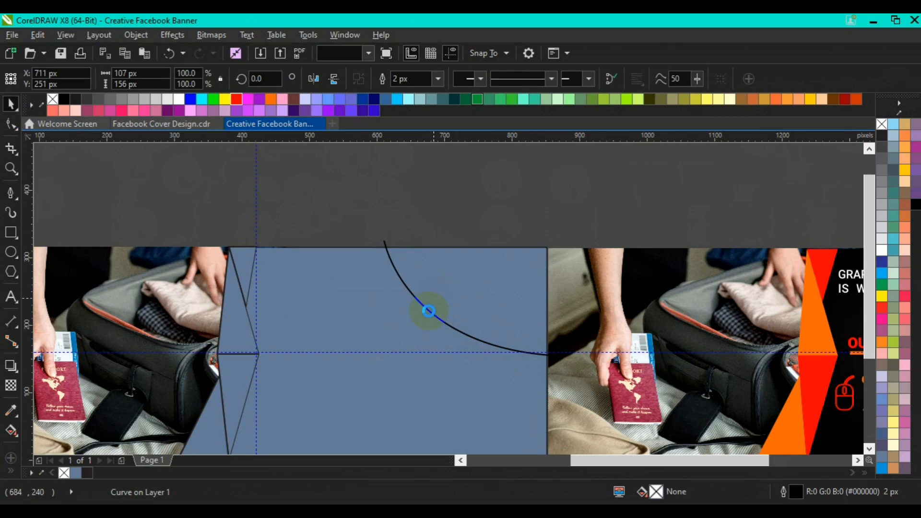
# Enlarge the arc proportionally to about 305 × 210 px and reposition it to span from the panel's upper edge to its outer side.
pyautogui.click(428, 313)
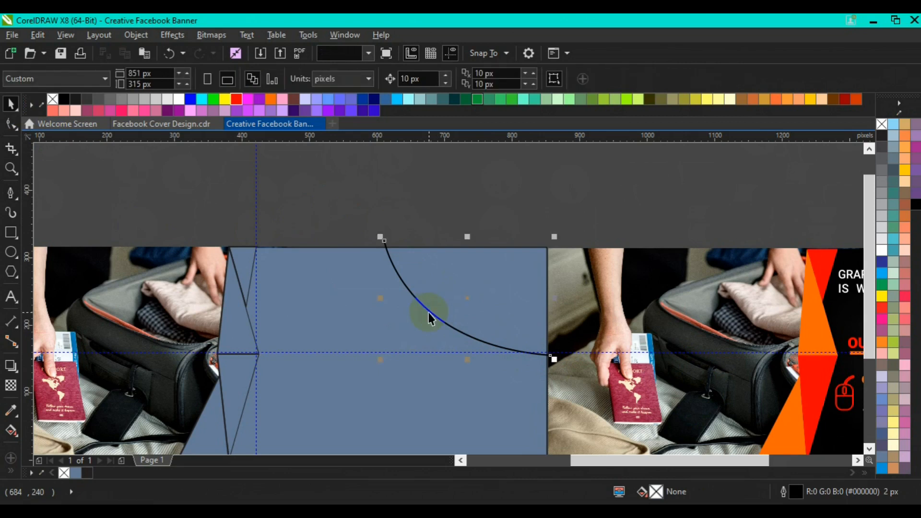
pyautogui.moveTo(552, 358); pyautogui.dragTo(578, 376)
pyautogui.moveTo(450, 316); pyautogui.dragTo(449, 316)
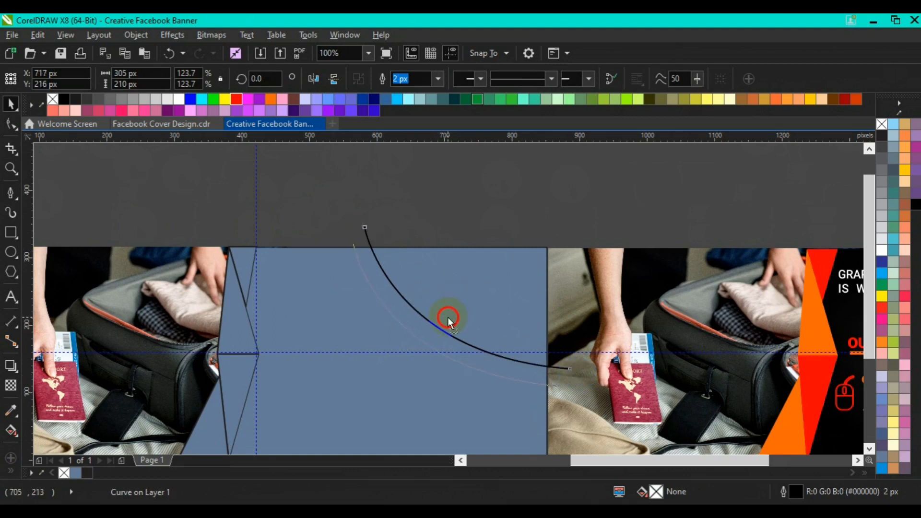
pyautogui.moveTo(448, 317); pyautogui.dragTo(448, 318)
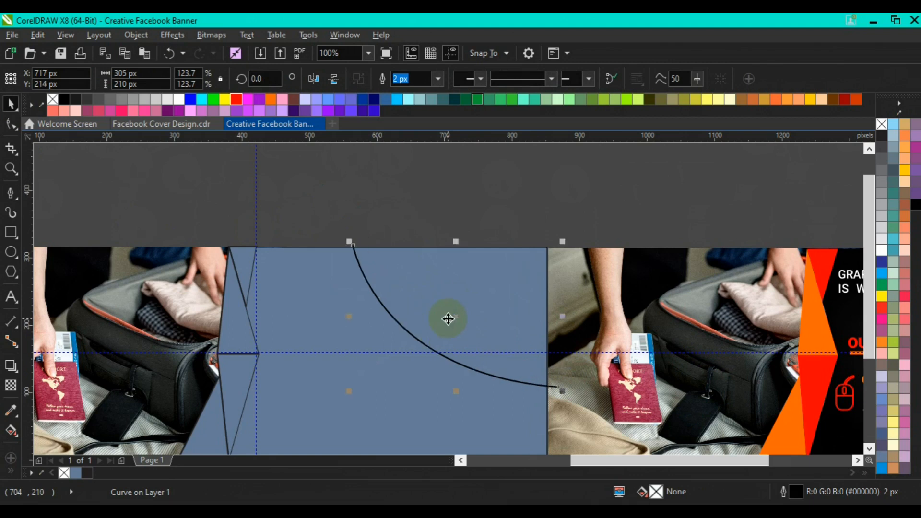
pyautogui.click(462, 174)
# Draw a second Pen curve about 99 × 183 px from just above the panel's upper edge, curving into the lower part of the large arc.
pyautogui.click(9, 196)
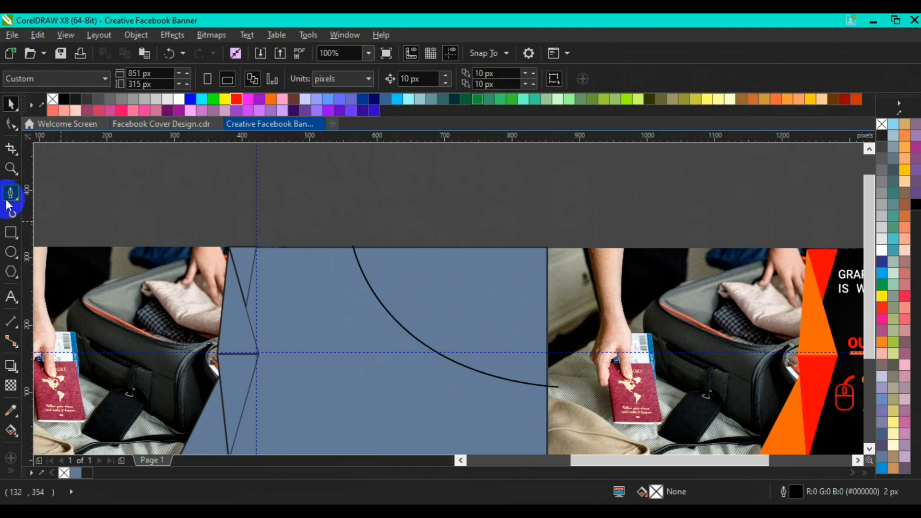
pyautogui.click(384, 248)
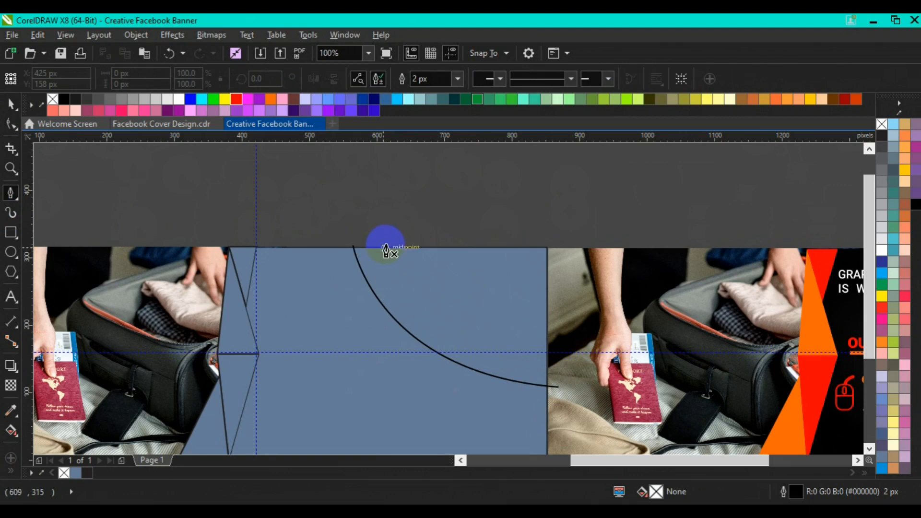
pyautogui.click(386, 246)
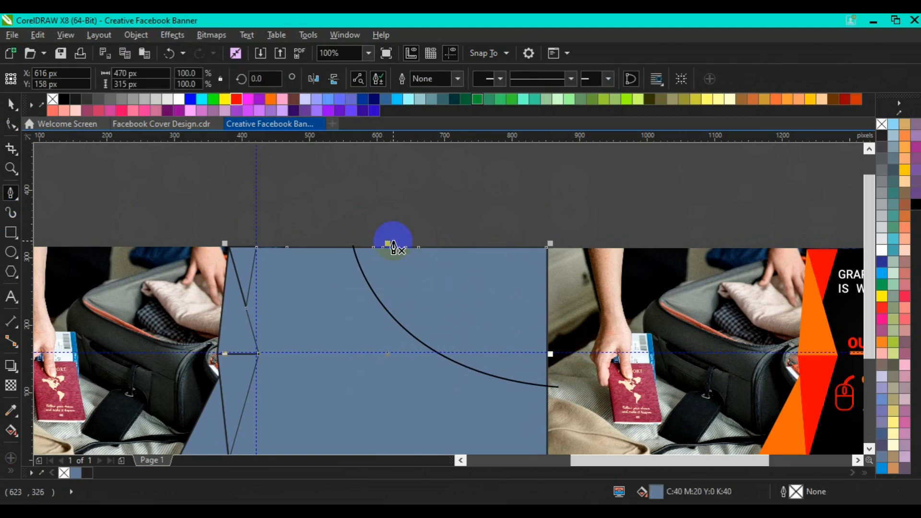
pyautogui.click(394, 247)
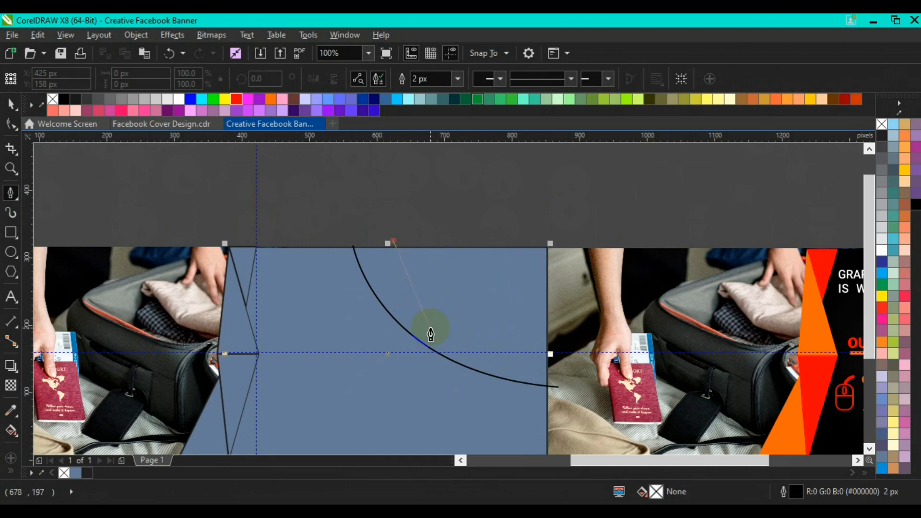
pyautogui.moveTo(460, 366); pyautogui.dragTo(513, 388)
pyautogui.press('Escape')
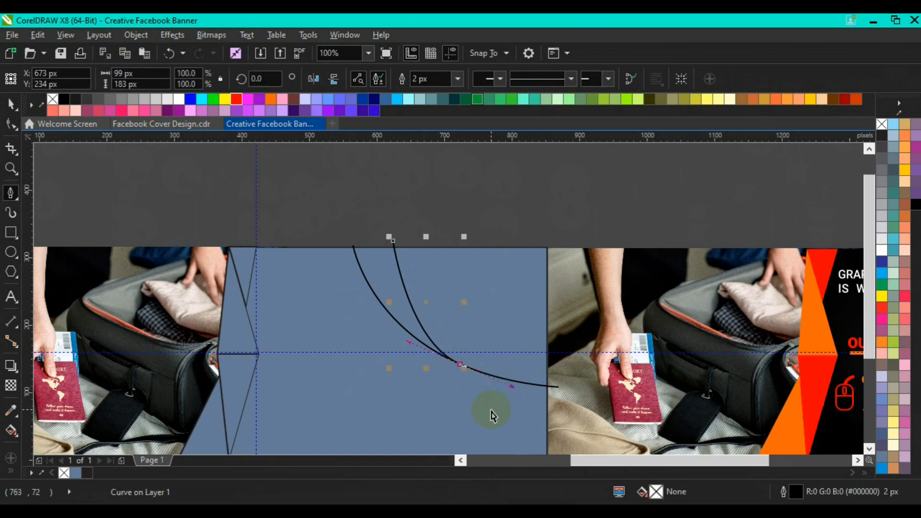
pyautogui.rightClick(492, 411)
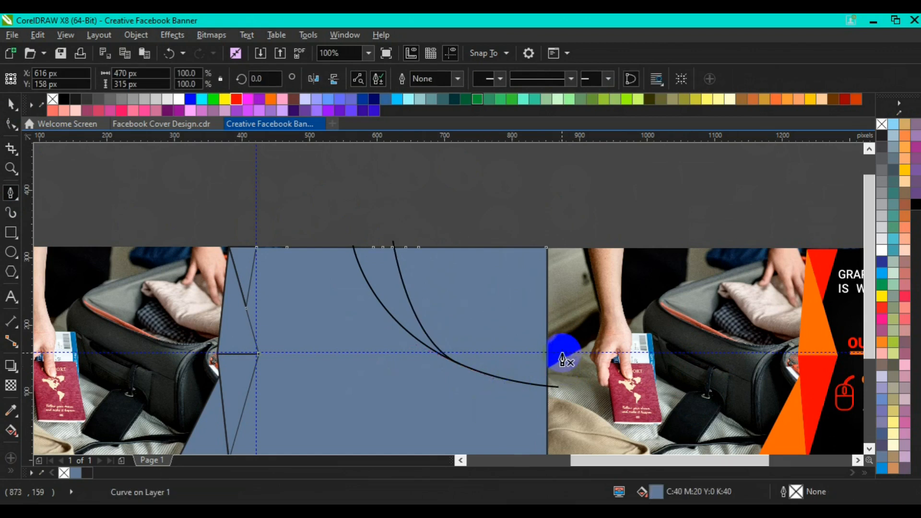
# Draw a third Pen curve from just outside the panel's outer side at the horizontal guideline to the middle of the second curve.
pyautogui.click(562, 355)
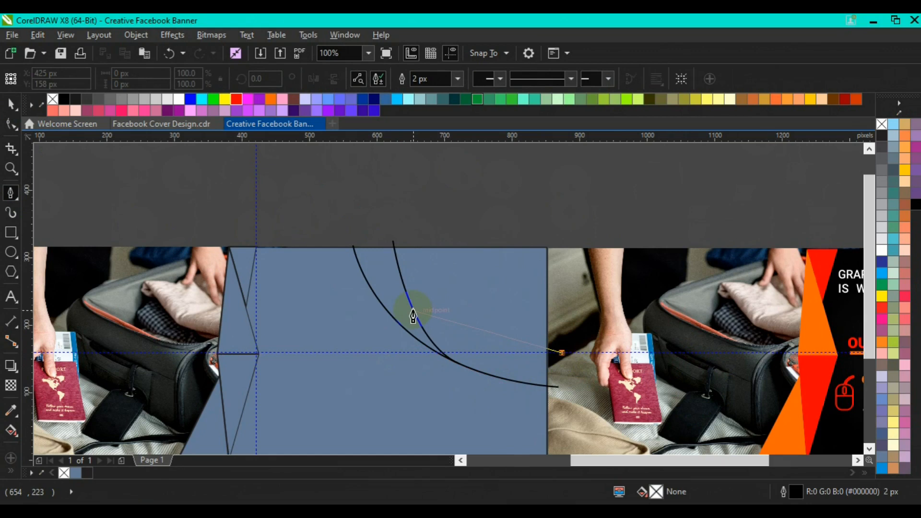
pyautogui.moveTo(413, 311); pyautogui.dragTo(350, 260)
pyautogui.press('space')
pyautogui.click(464, 210)
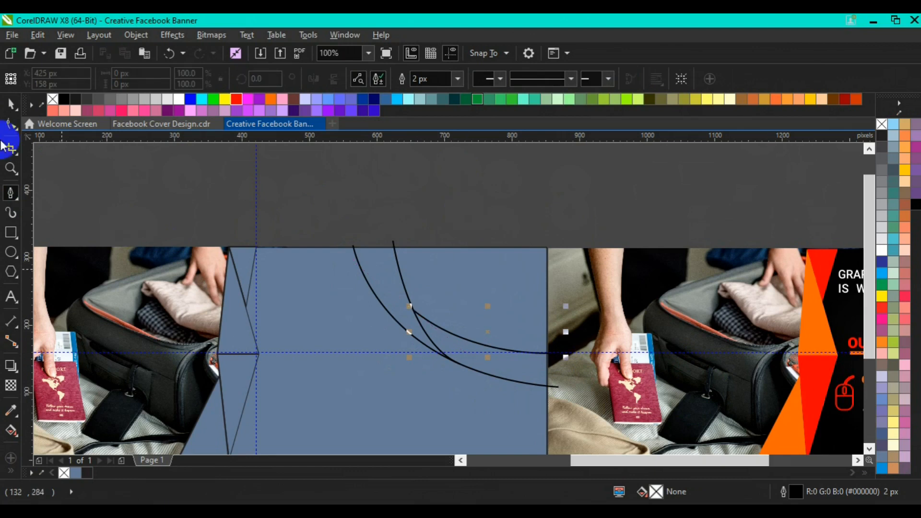
pyautogui.click(11, 103)
pyautogui.click(209, 292)
# Use Smart Fill to create separate blue-grey shapes from the three areas the curves enclose in the panel's upper outer corner.
pyautogui.click(497, 259)
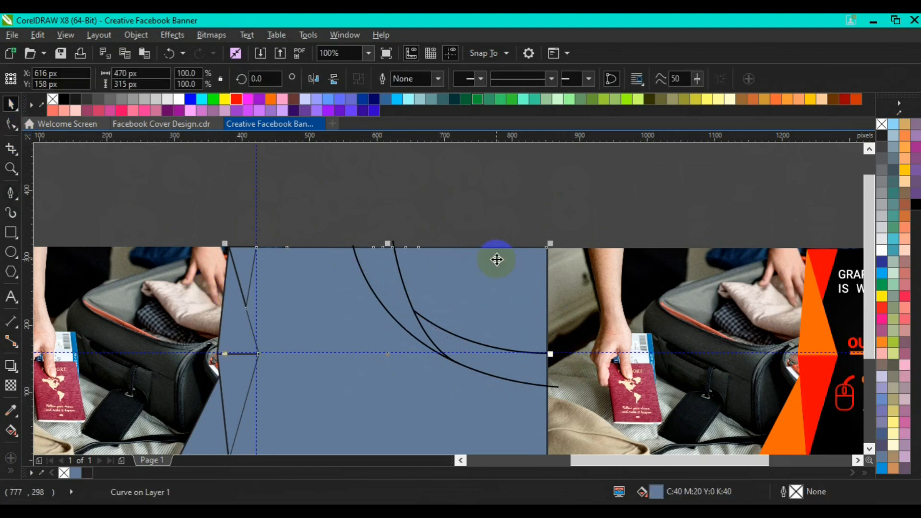
pyautogui.click(10, 233)
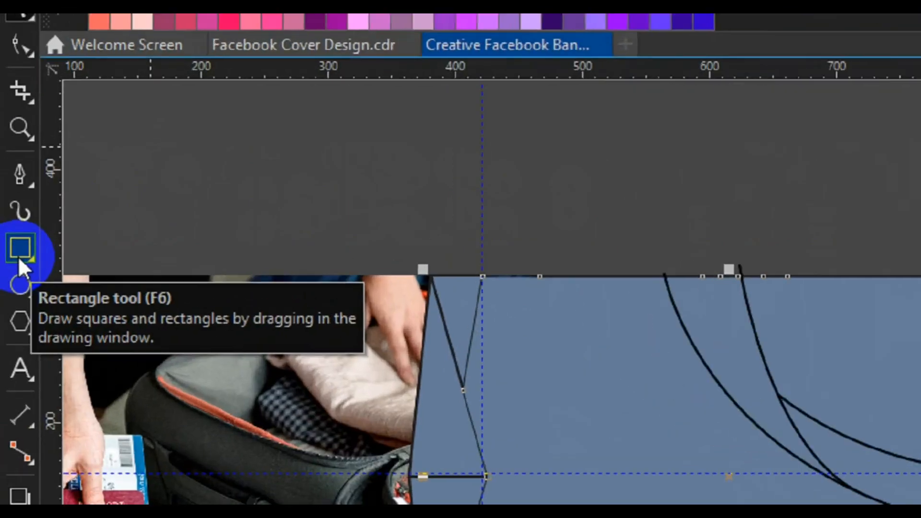
pyautogui.click(10, 238)
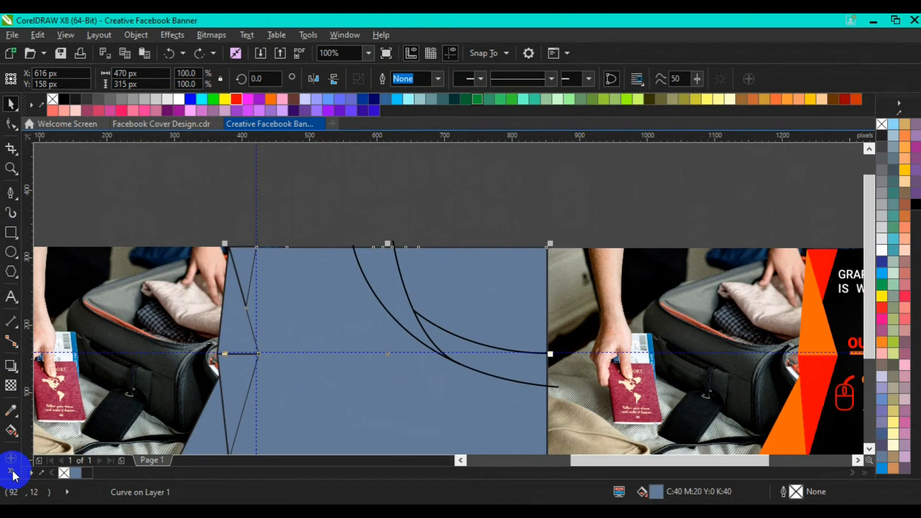
pyautogui.click(12, 473)
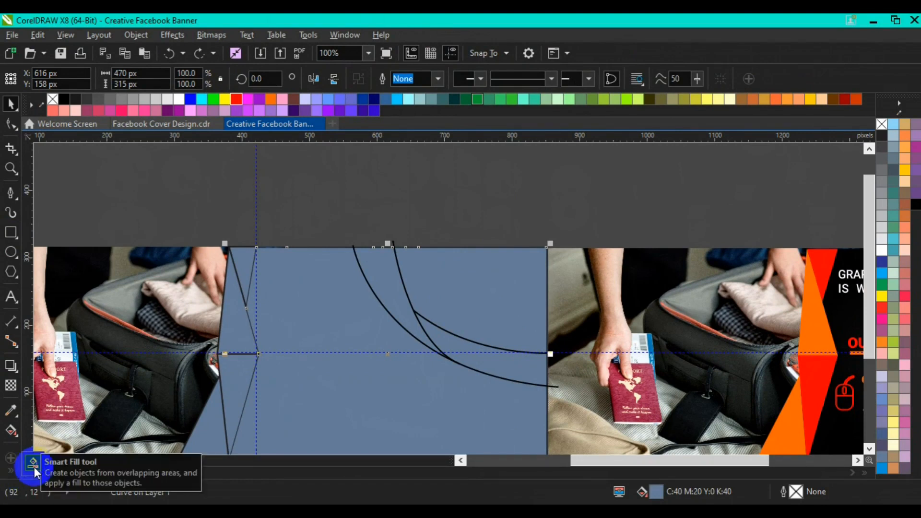
pyautogui.click(33, 467)
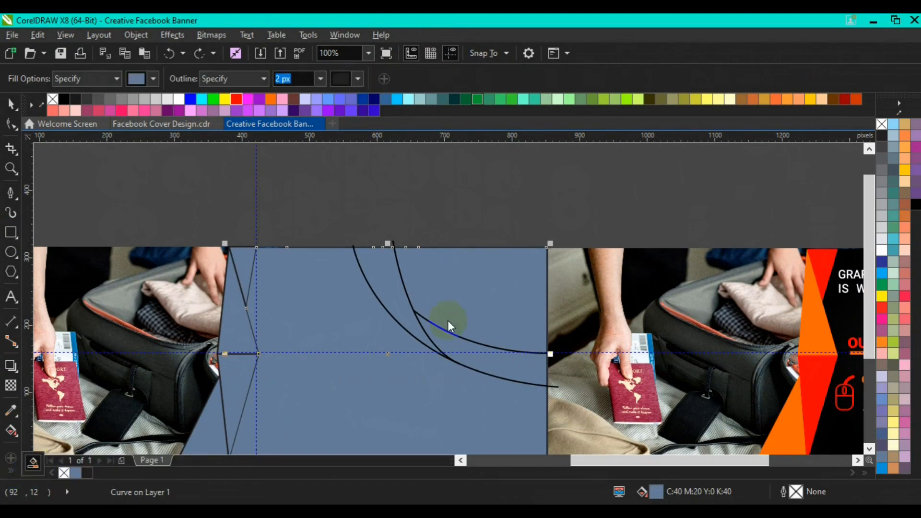
pyautogui.click(448, 304)
pyautogui.click(448, 304)
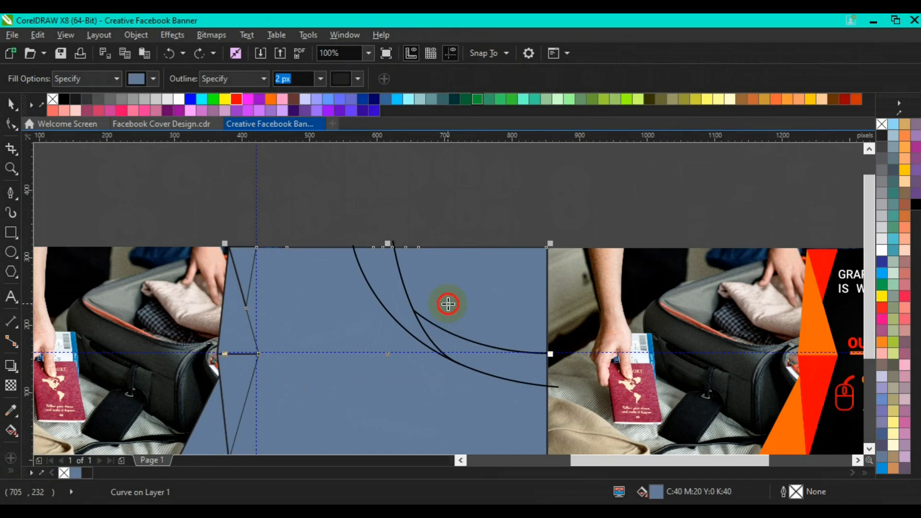
pyautogui.click(394, 304)
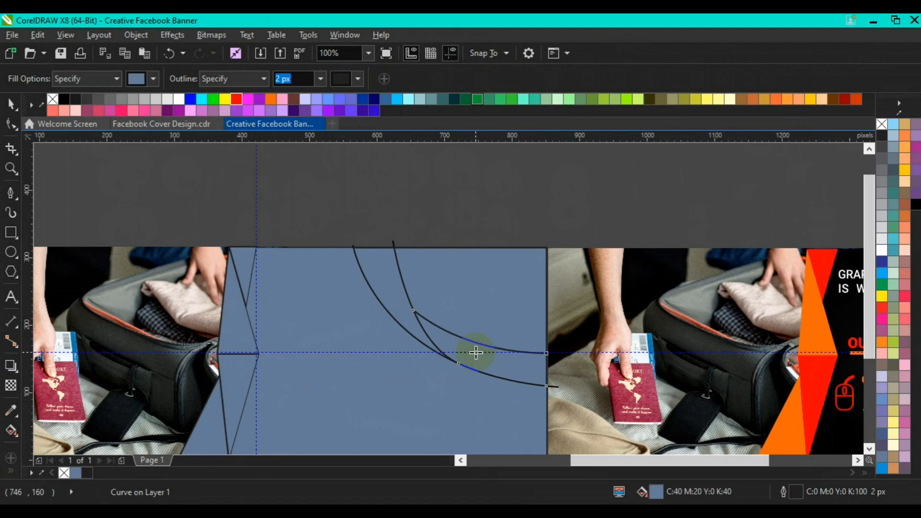
# Delete the leftover second construction curve and the large arc, keeping the filled shapes in the panel's corner.
pyautogui.click(12, 105)
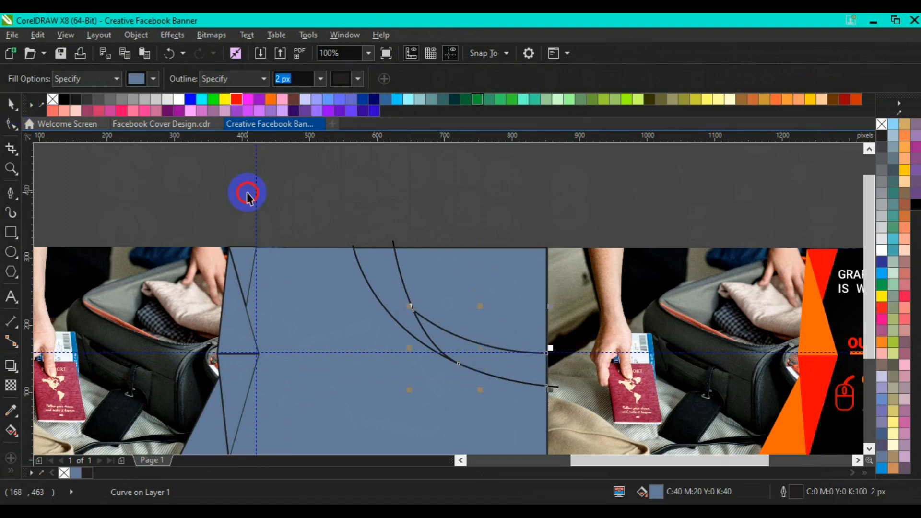
pyautogui.click(377, 248)
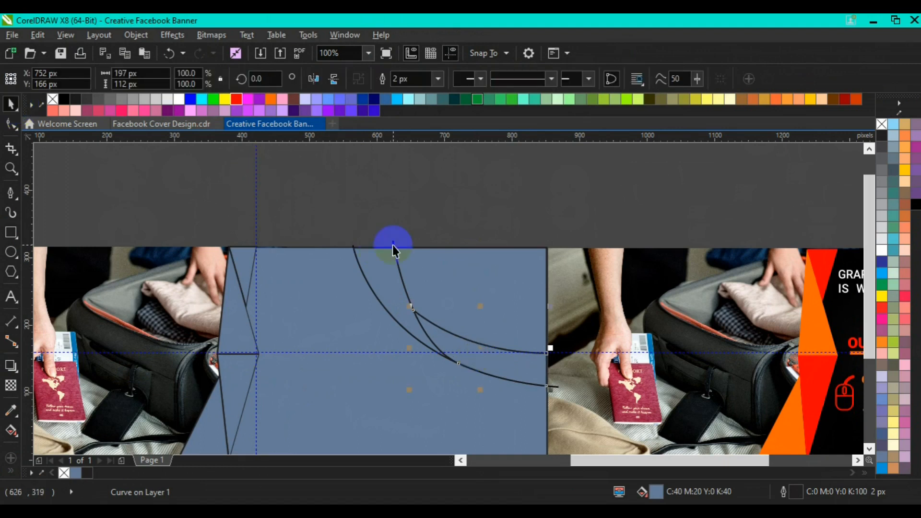
pyautogui.click(392, 246)
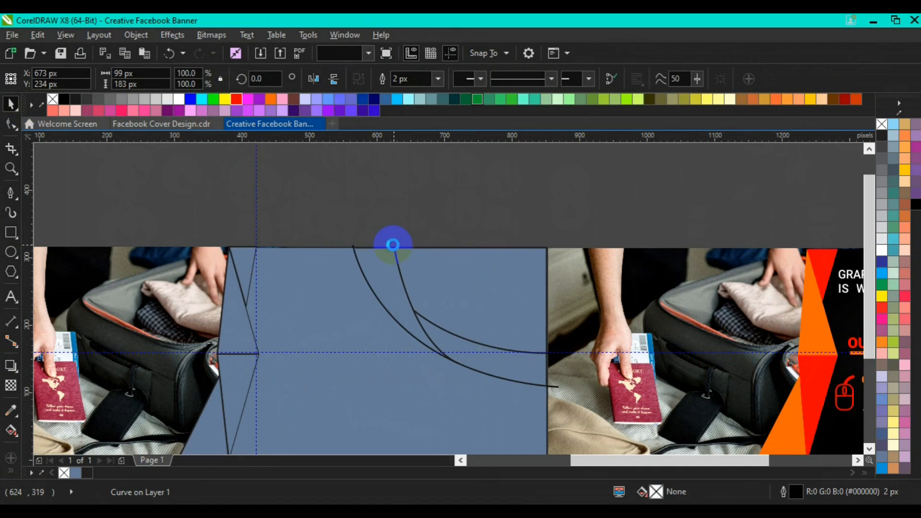
pyautogui.click(555, 388)
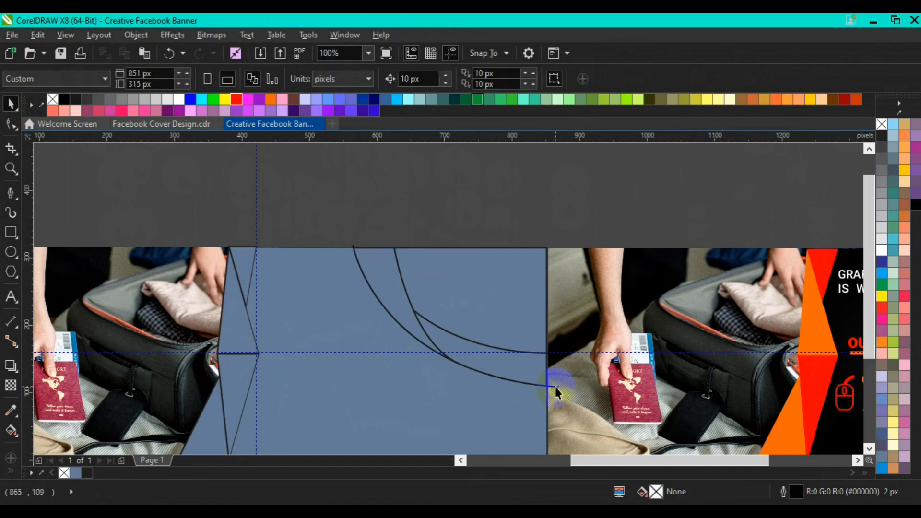
pyautogui.click(555, 387)
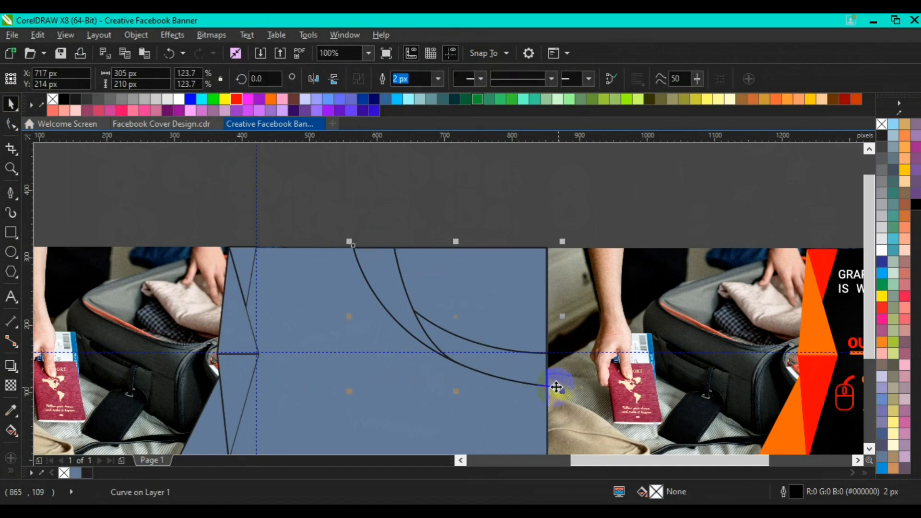
pyautogui.click(309, 304)
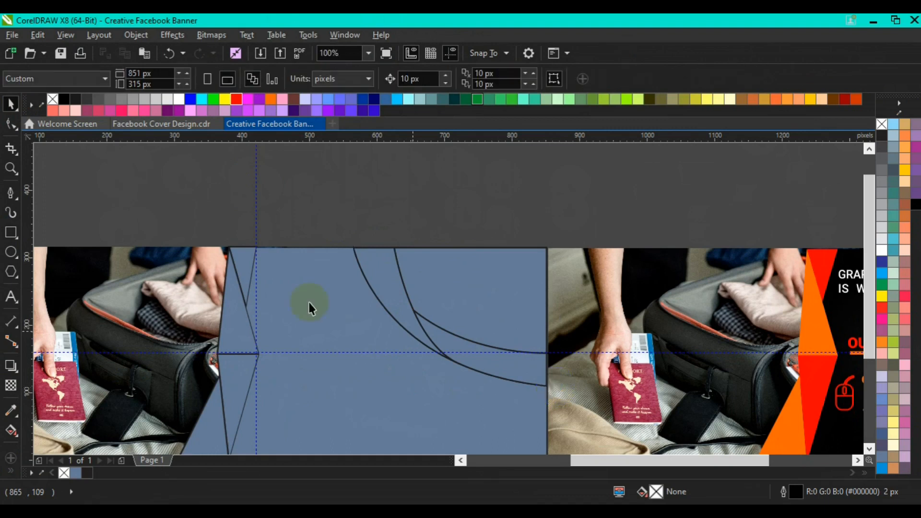
# Remove the outlines from the curved shapes in the upper outer corner, together with the other objects enclosed by the selection.
pyautogui.click(241, 210)
pyautogui.moveTo(229, 203); pyautogui.dragTo(565, 431)
pyautogui.rightClick(881, 125)
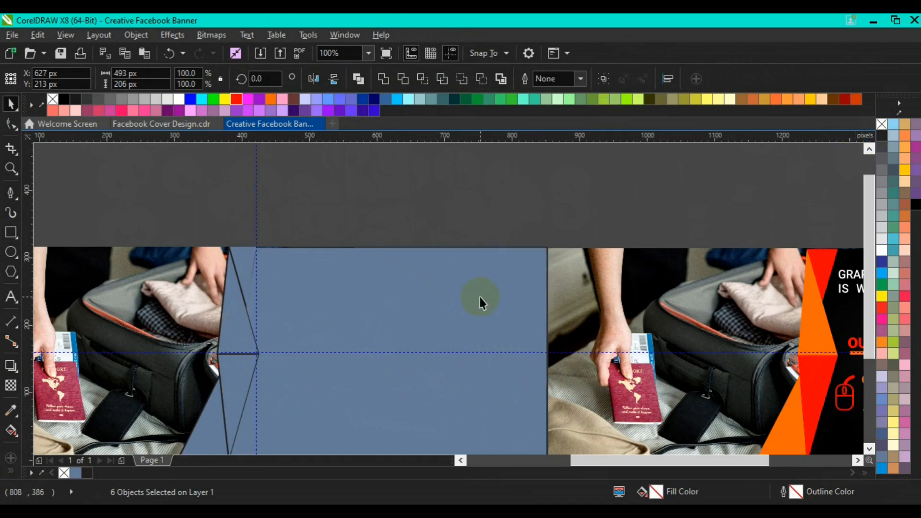
pyautogui.click(519, 283)
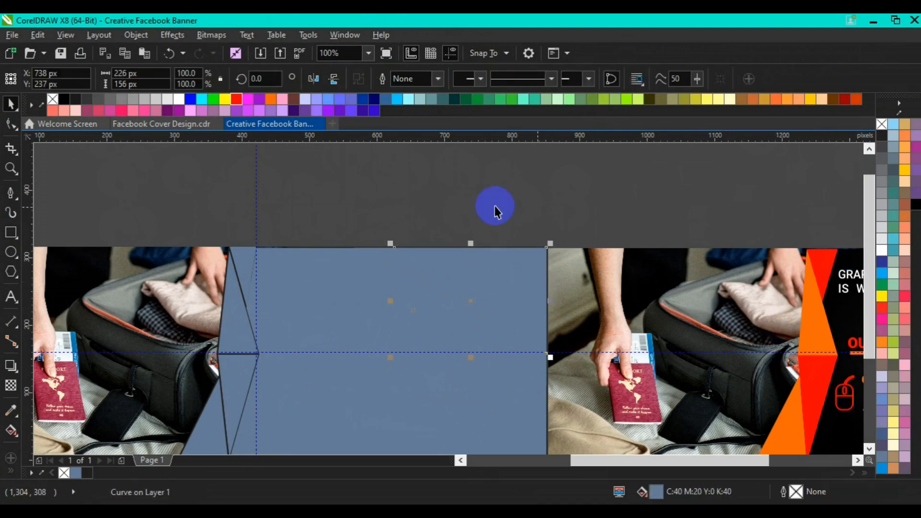
pyautogui.click(179, 99)
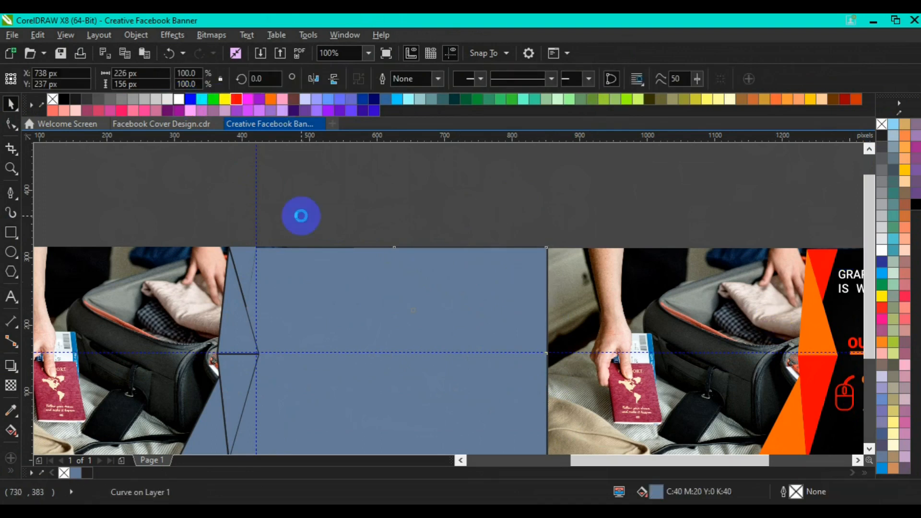
pyautogui.click(381, 261)
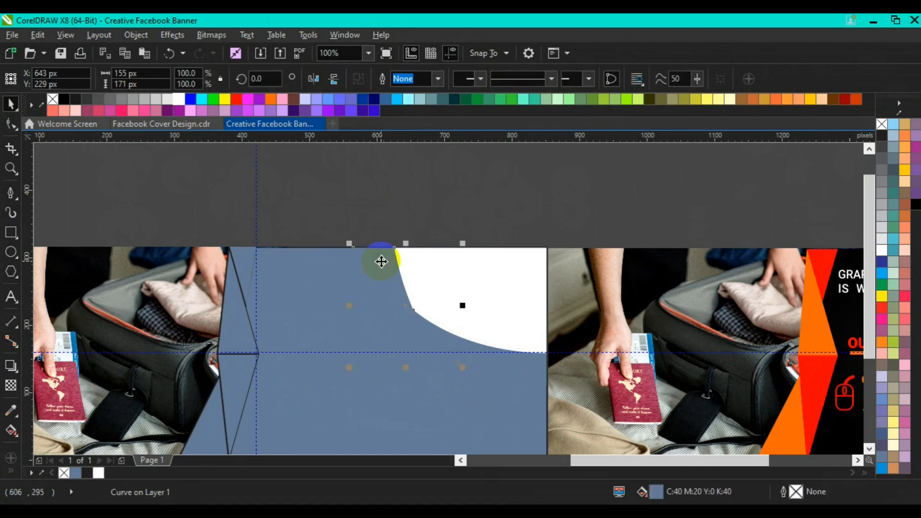
pyautogui.hotkey('ctrl', 'z')
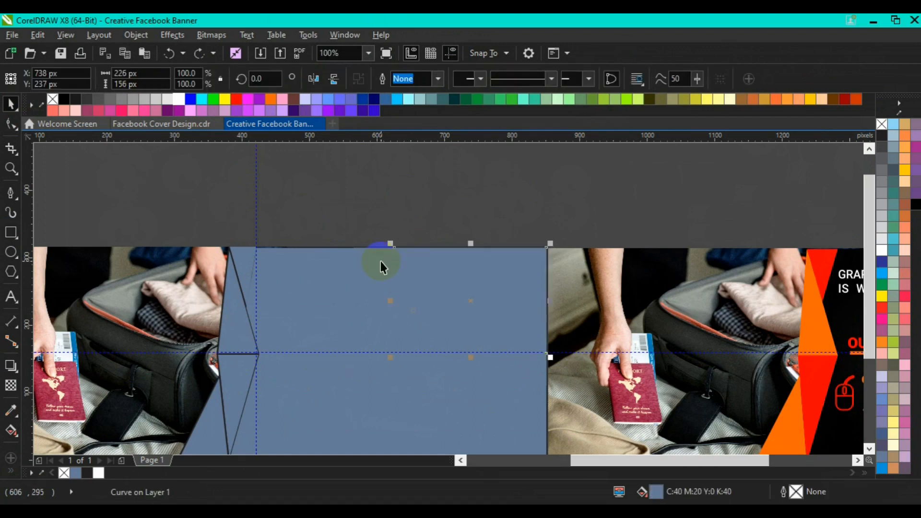
# Fill the large shape in the panel's upper outer corner with white.
pyautogui.click(317, 306)
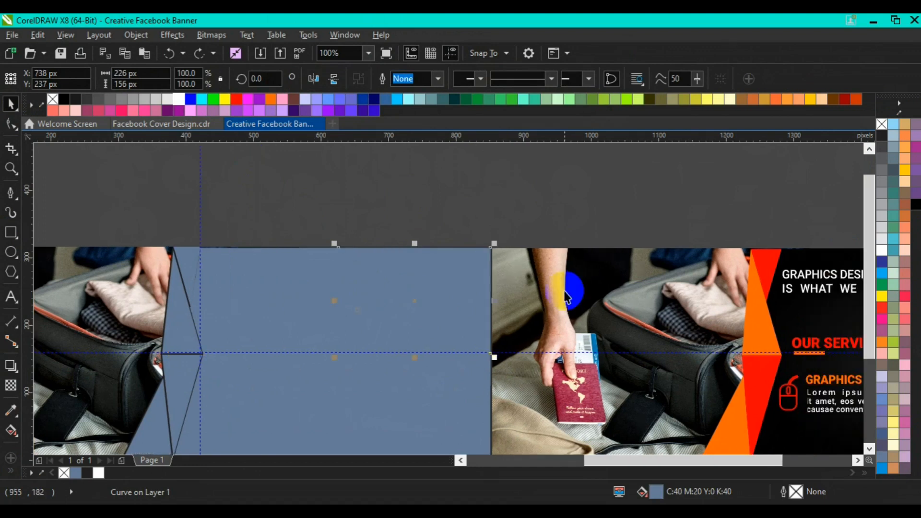
pyautogui.click(178, 98)
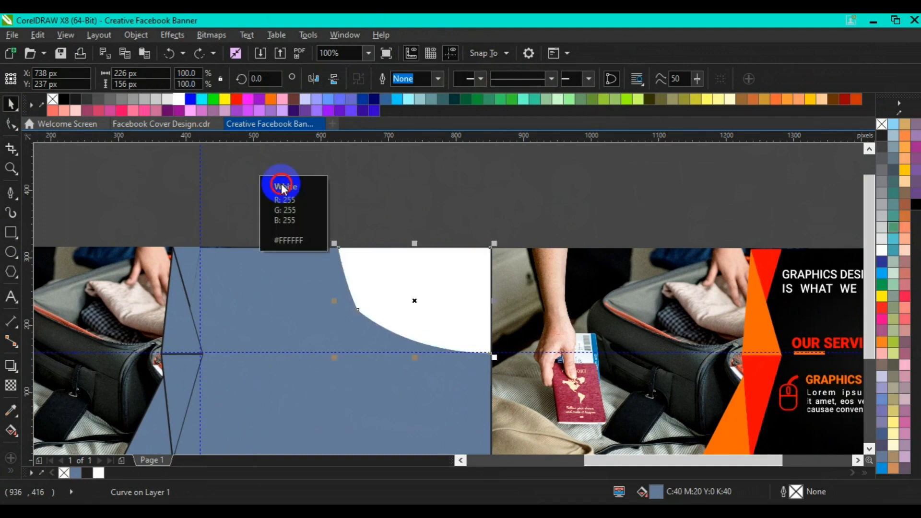
pyautogui.click(242, 201)
# Fill the crescent beside the white corner shape with red and the curved band below it with orange.
pyautogui.click(333, 265)
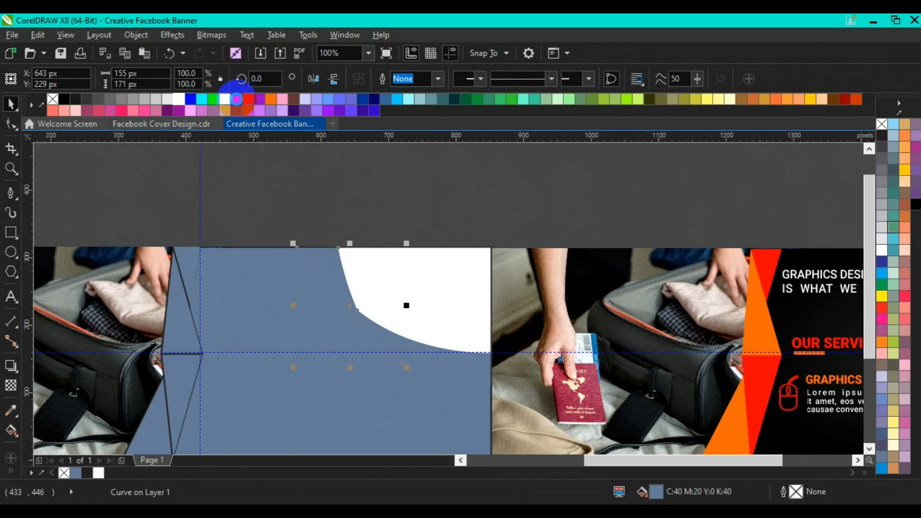
pyautogui.click(236, 99)
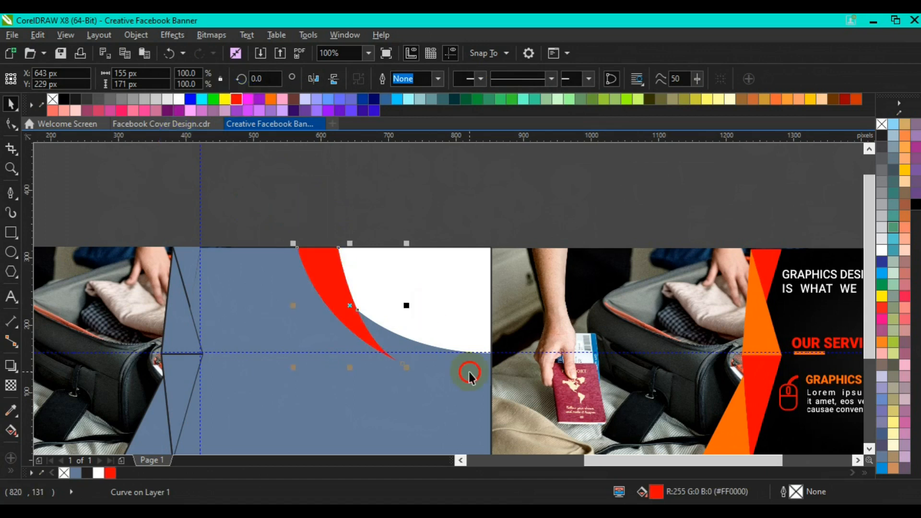
pyautogui.click(468, 372)
pyautogui.click(272, 100)
pyautogui.click(261, 197)
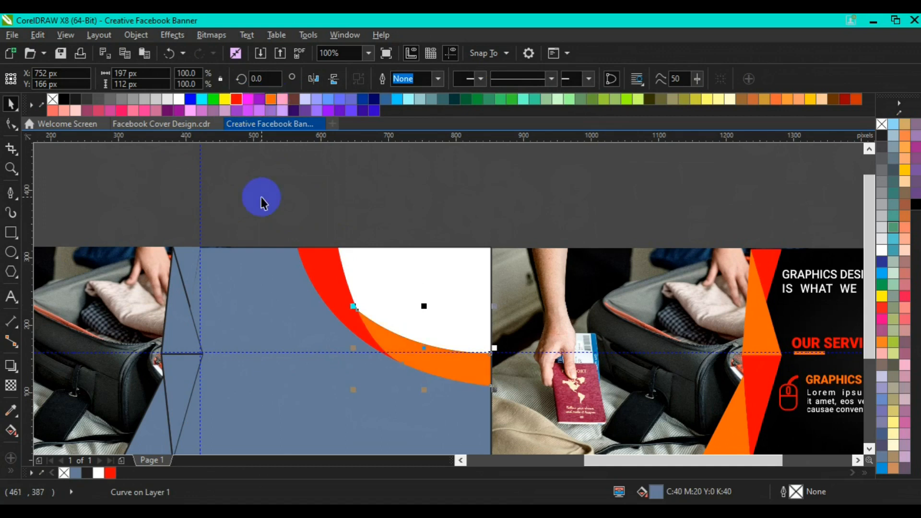
# Fill the small upper triangle along the photo's edge with red and remove the outlines from all the triangular shapes there.
pyautogui.click(187, 268)
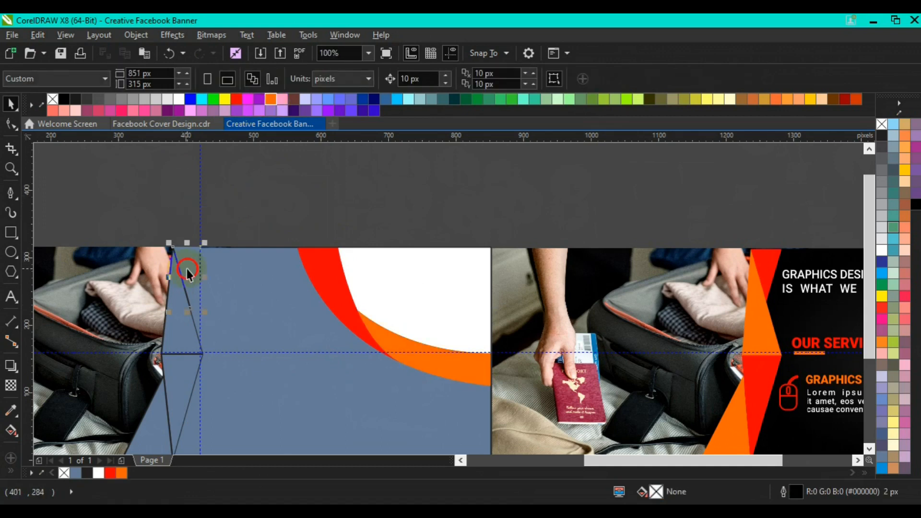
pyautogui.click(232, 103)
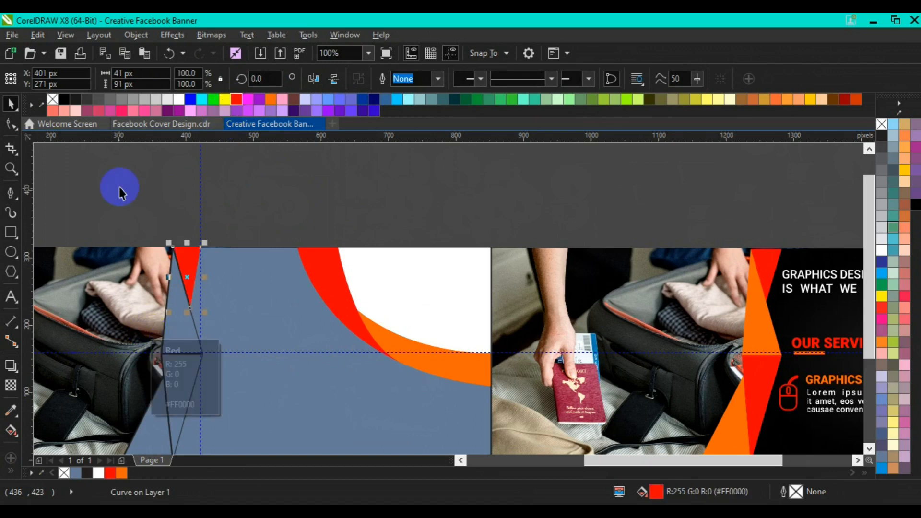
pyautogui.moveTo(117, 188); pyautogui.dragTo(241, 448)
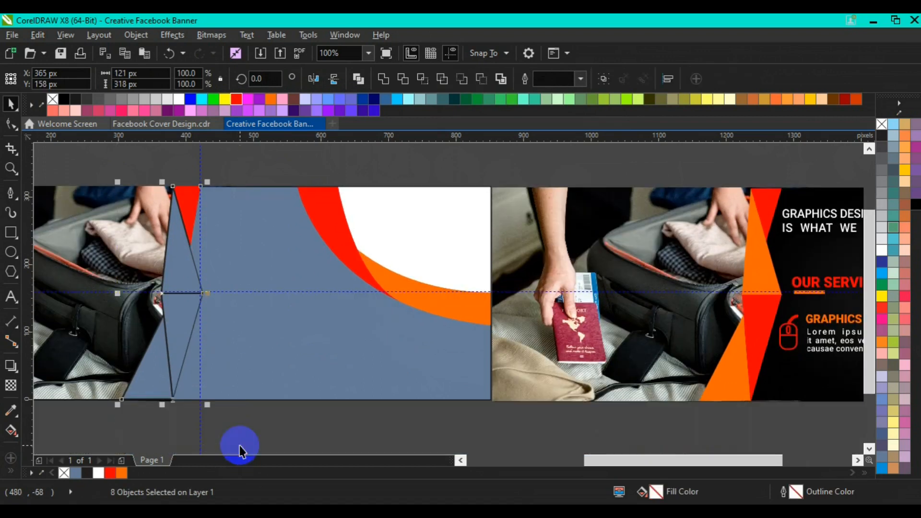
pyautogui.rightClick(882, 125)
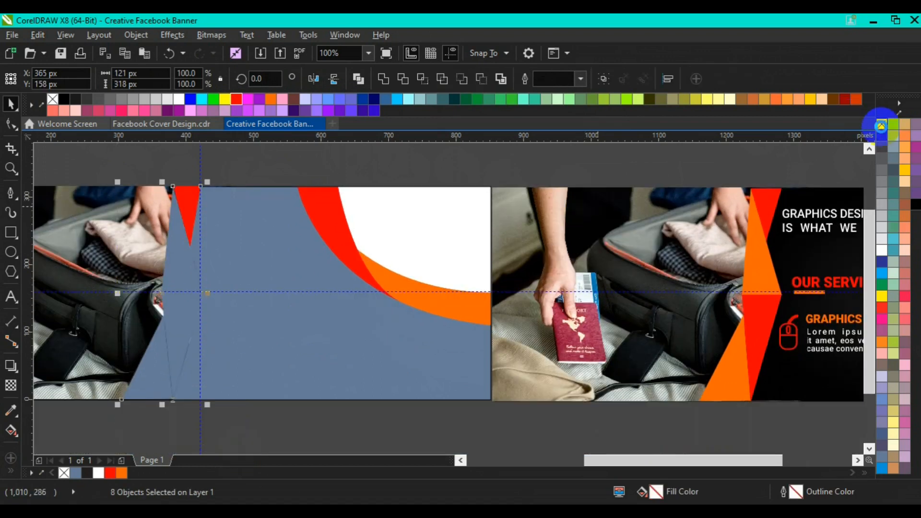
pyautogui.click(472, 168)
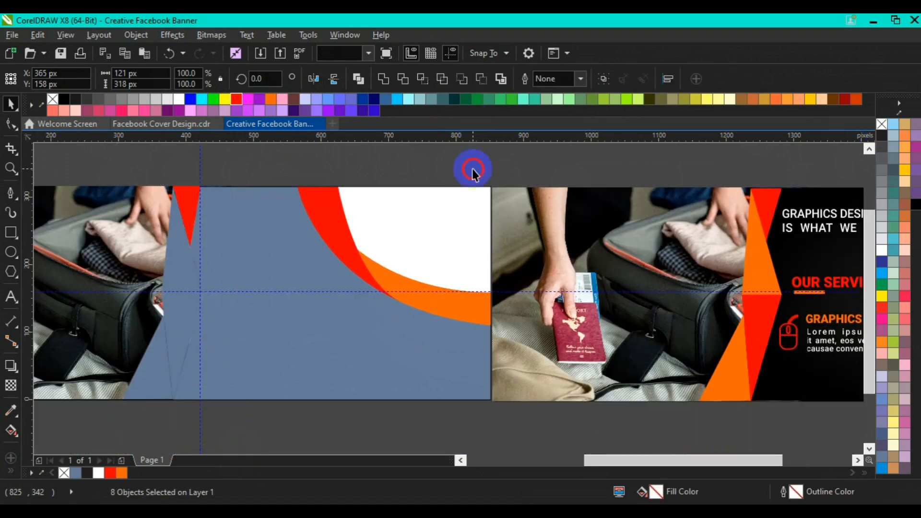
# Fill the remaining upper triangle with orange, the lower inner triangle with red and the bottom outer triangle with orange.
pyautogui.click(183, 256)
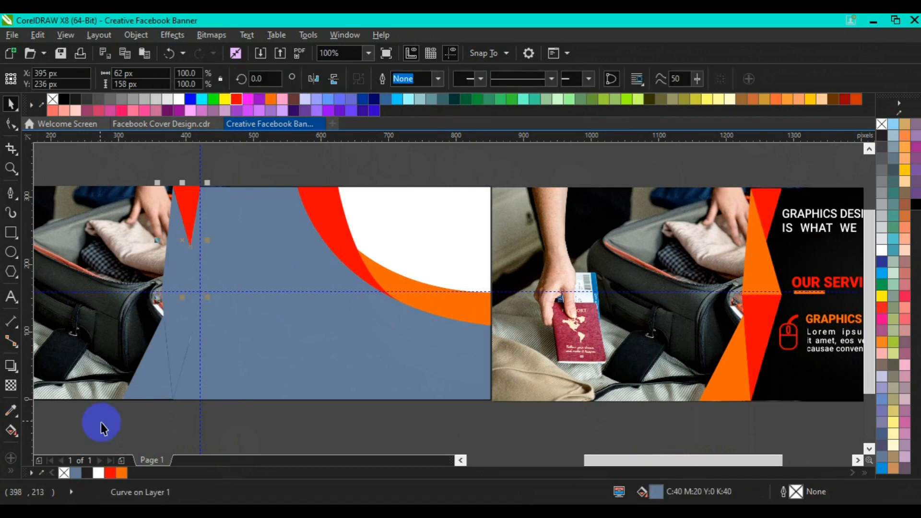
pyautogui.click(125, 473)
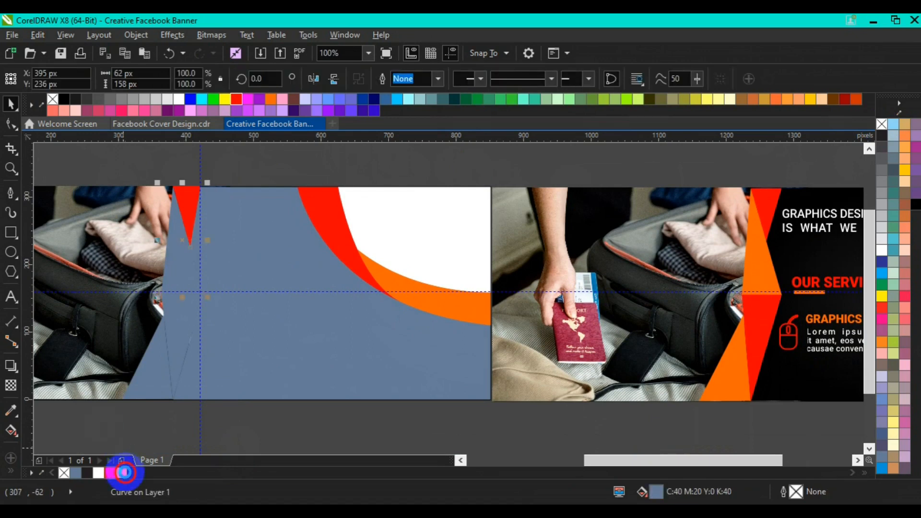
pyautogui.click(177, 345)
pyautogui.click(111, 474)
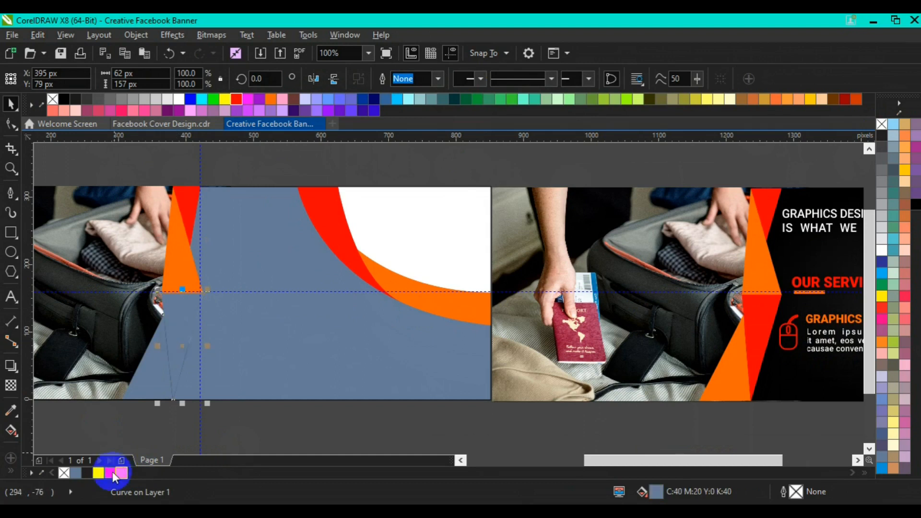
pyautogui.click(148, 379)
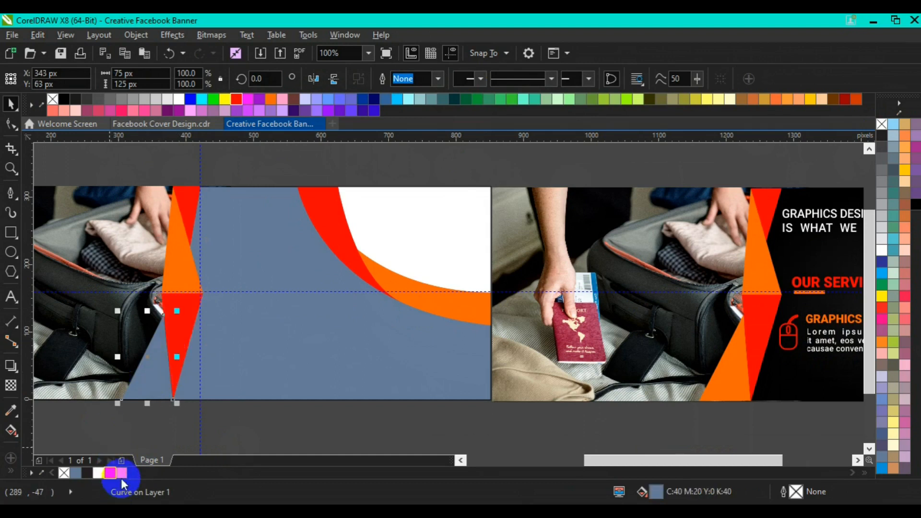
pyautogui.click(122, 476)
pyautogui.click(174, 422)
# Apply an elliptical fountain fill to the large blue-grey panel and copy the black fountain fill from the reference design's panel onto it.
pyautogui.click(269, 385)
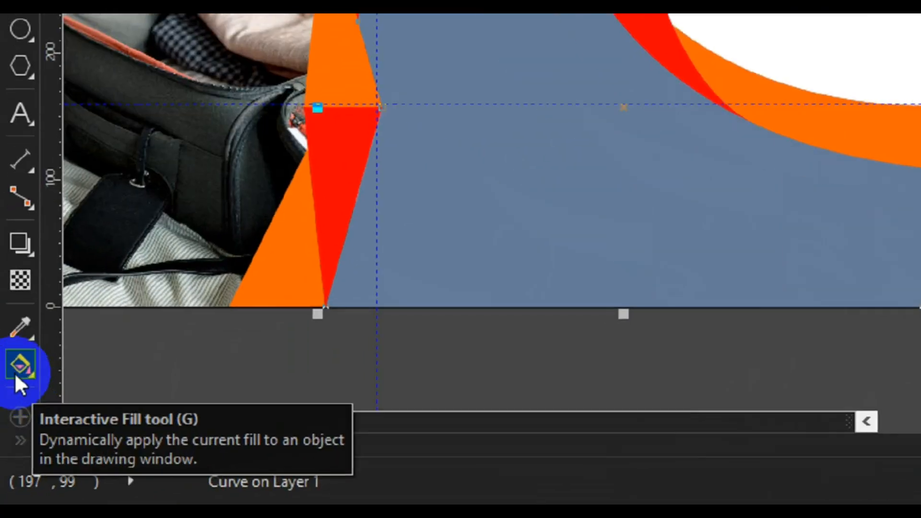
pyautogui.click(15, 372)
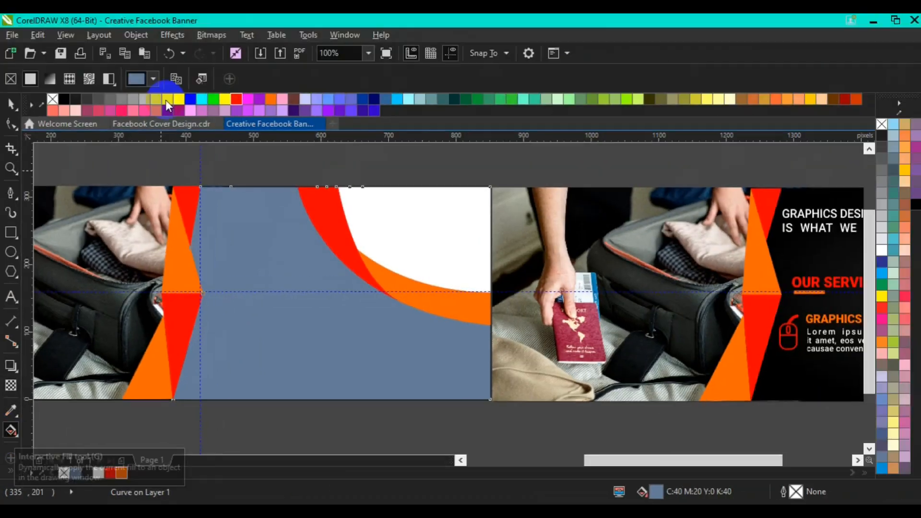
pyautogui.click(51, 78)
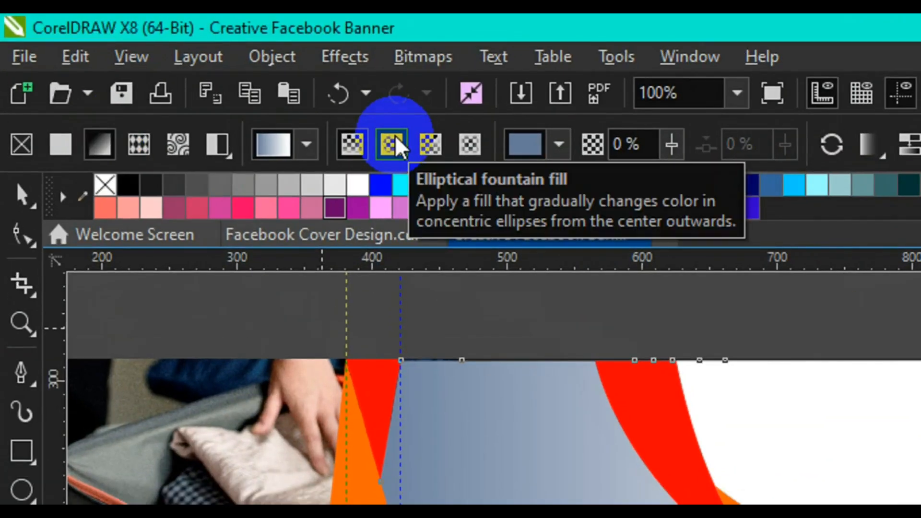
pyautogui.click(392, 144)
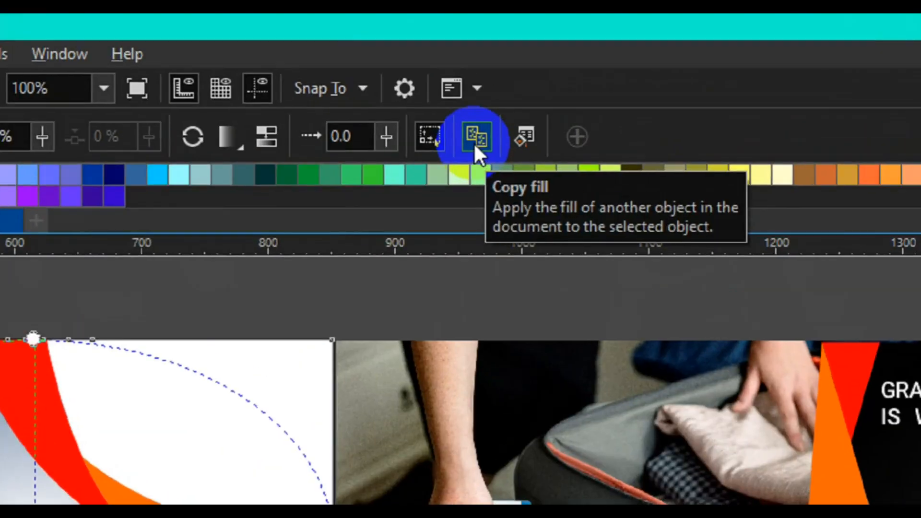
pyautogui.click(474, 145)
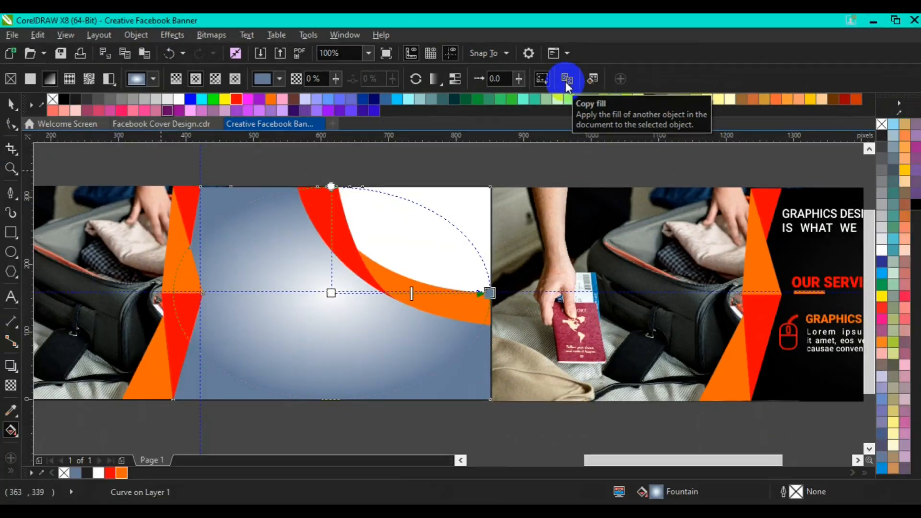
pyautogui.click(692, 188)
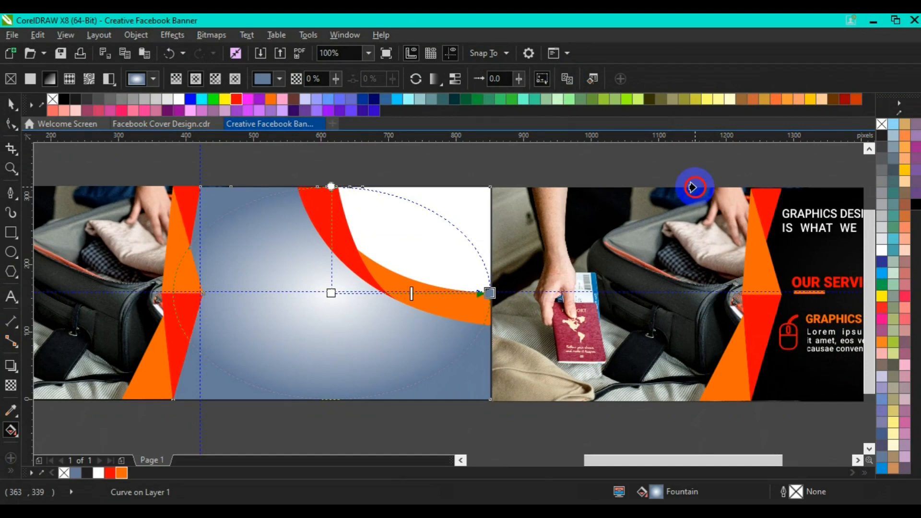
pyautogui.click(786, 240)
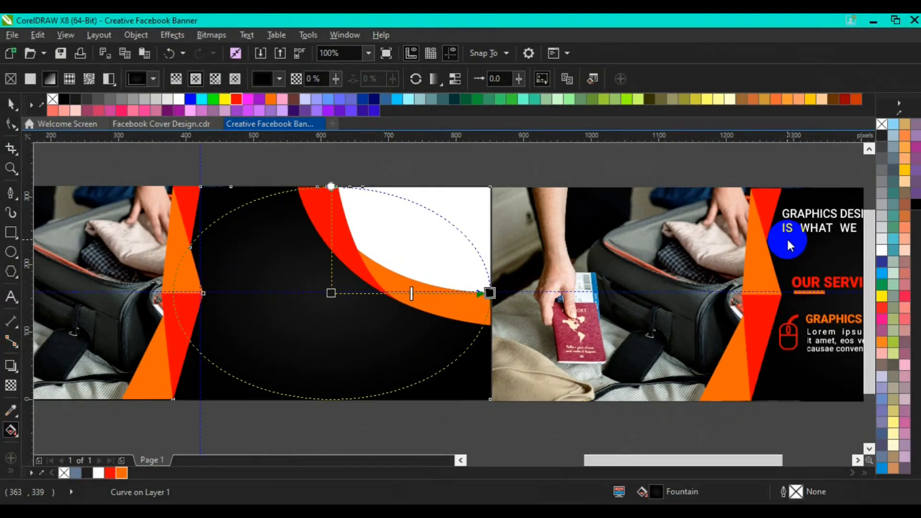
# Delete the horizontal guideline running across the middle of the banner.
pyautogui.click(11, 104)
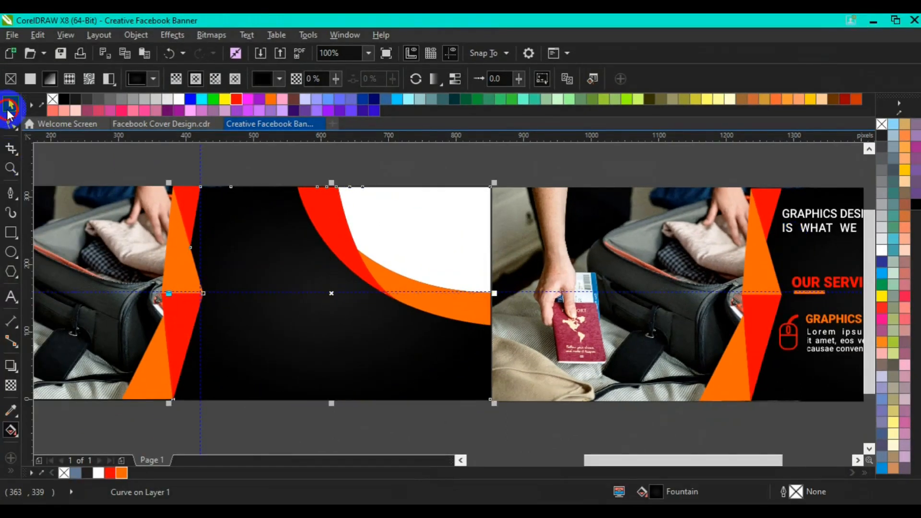
pyautogui.rightClick(547, 292)
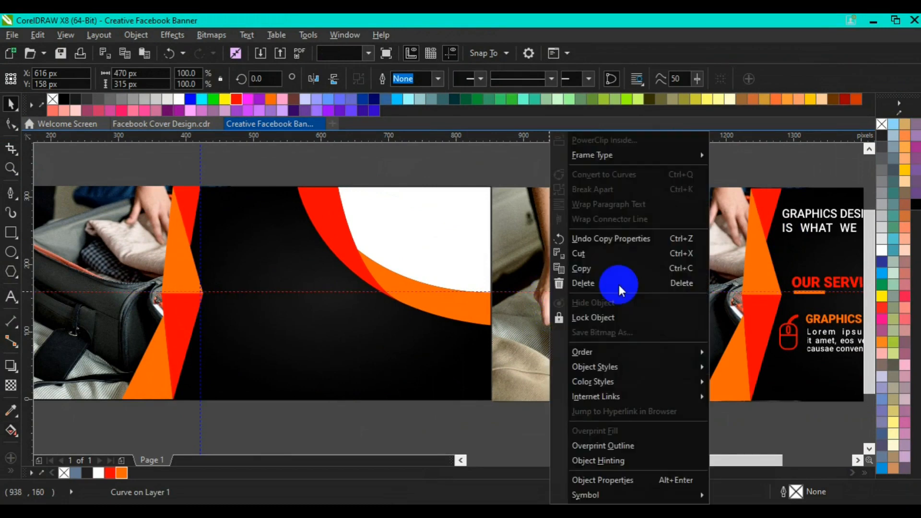
pyautogui.click(609, 283)
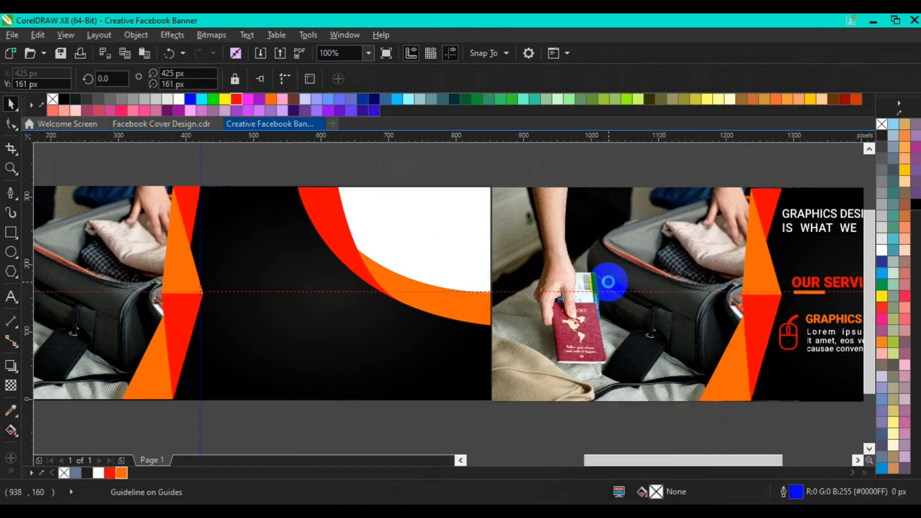
# Delete the vertical guideline running along the inner tips of the triangles beside the black panel.
pyautogui.click(201, 421)
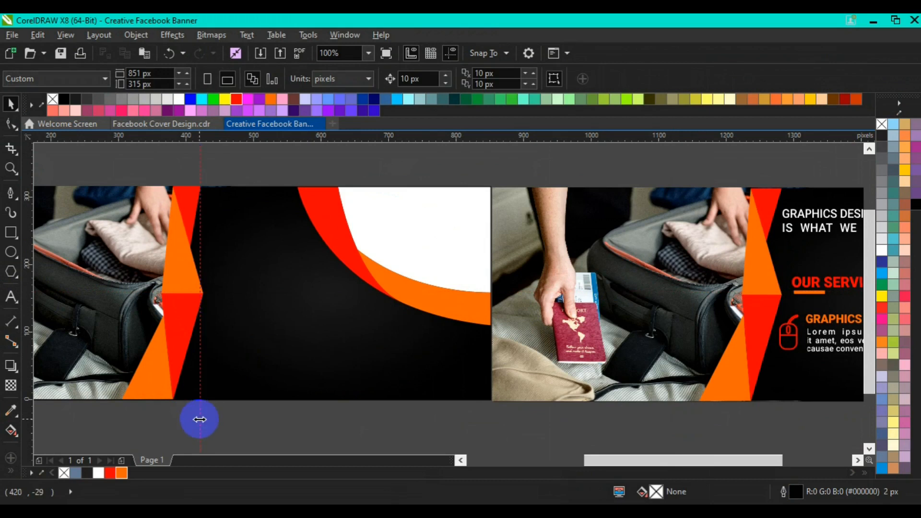
pyautogui.rightClick(199, 420)
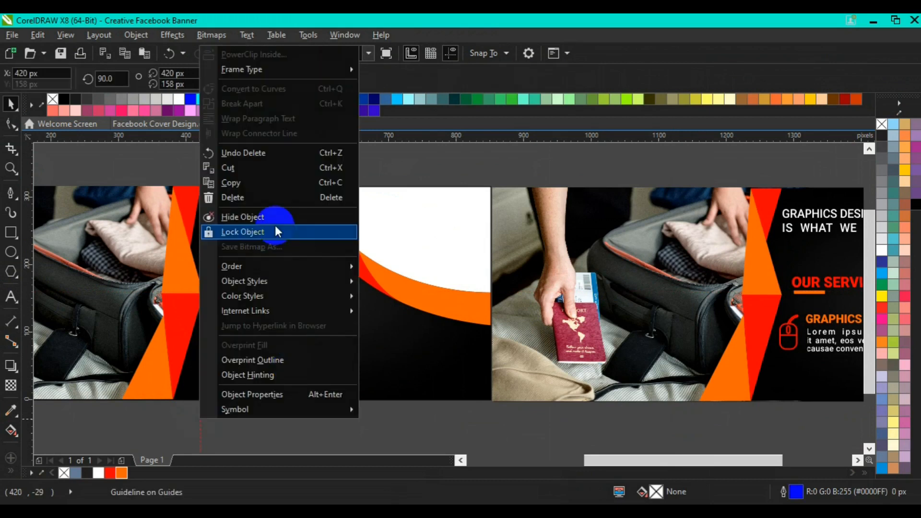
pyautogui.click(274, 202)
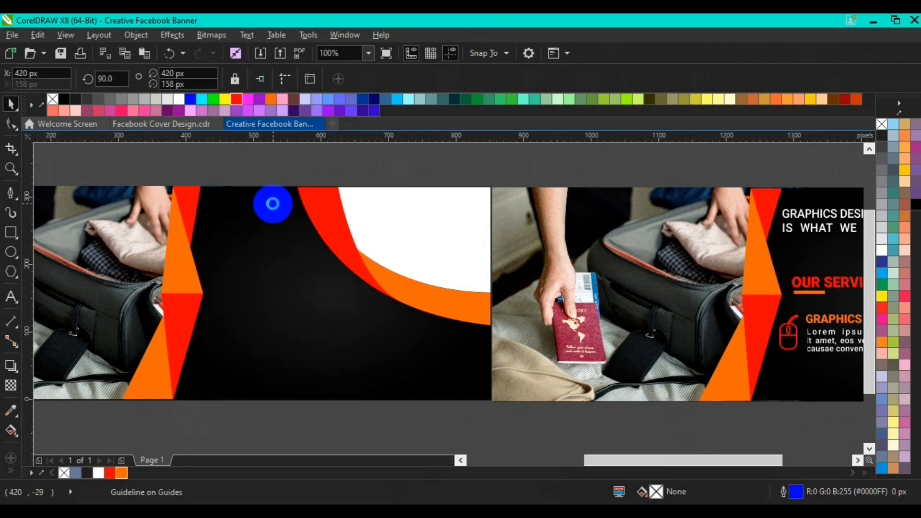
# Ungroup the finished reference design beside the banner into its separate objects.
pyautogui.click(10, 168)
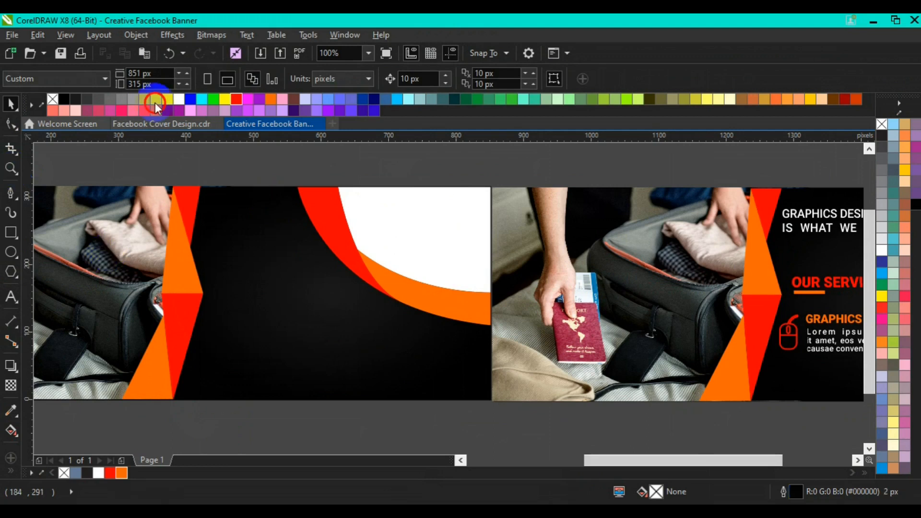
pyautogui.click(96, 83)
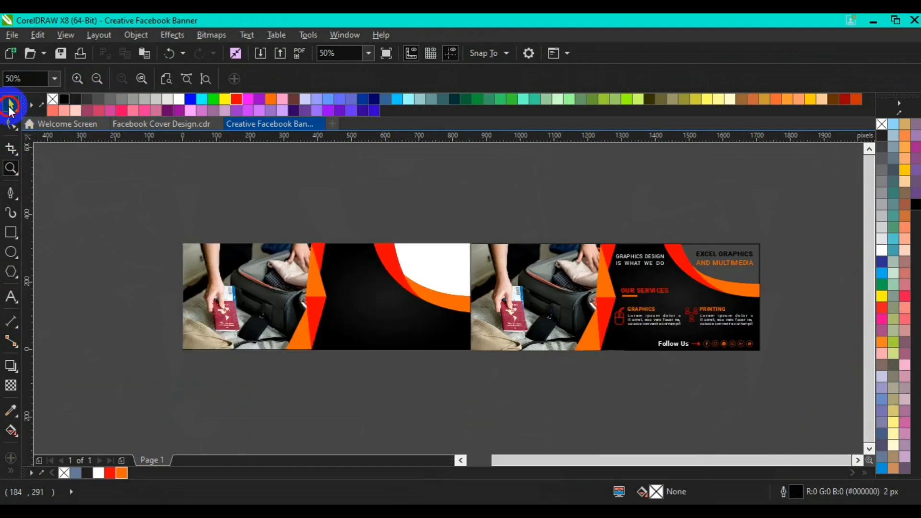
pyautogui.click(10, 105)
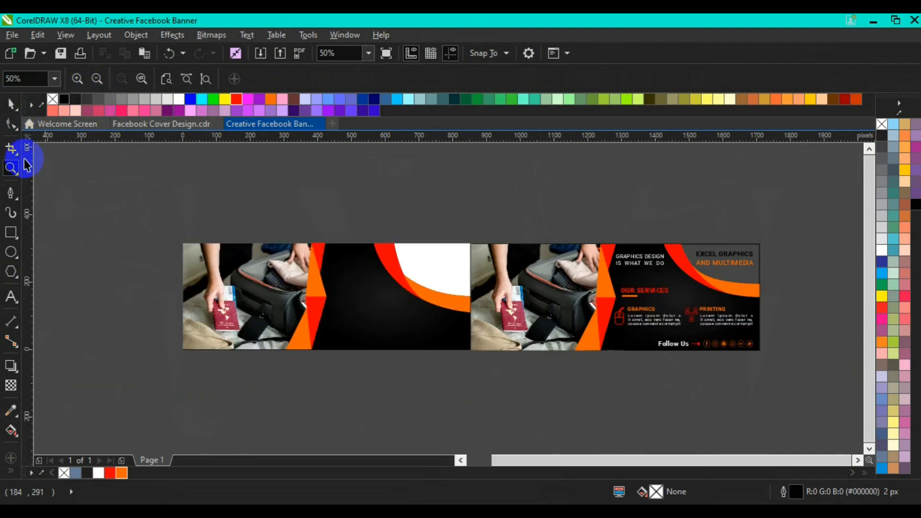
pyautogui.click(712, 262)
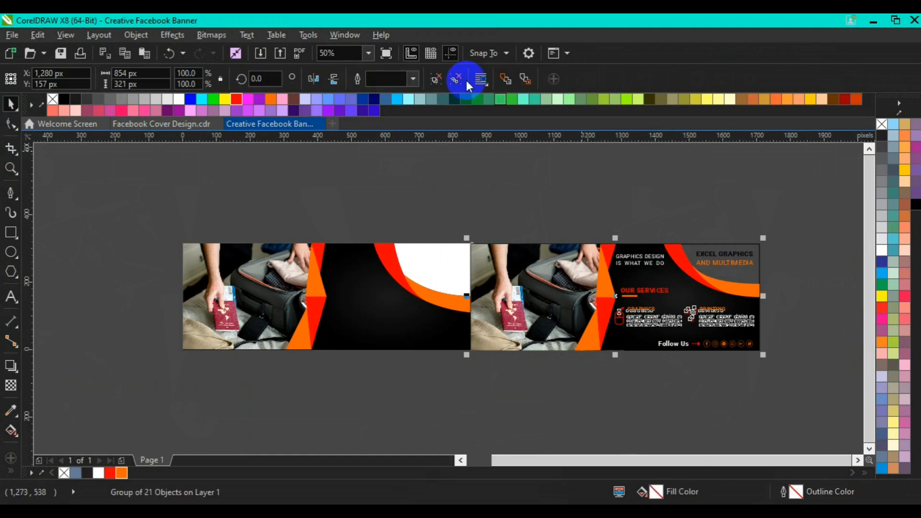
pyautogui.click(441, 77)
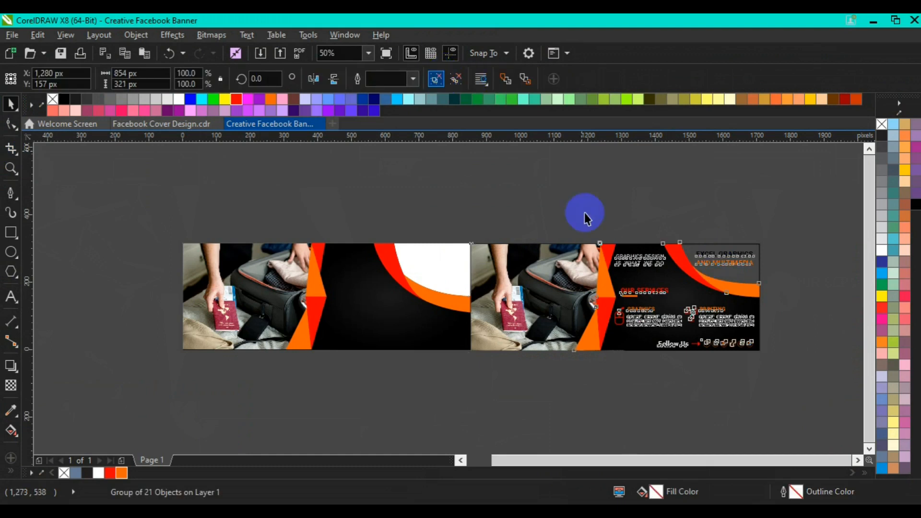
# Move the "EXCEL GRAPHICS AND MULTIMEDIA" text from the reference into the banner's white corner and bring it to the front of the page.
pyautogui.click(737, 267)
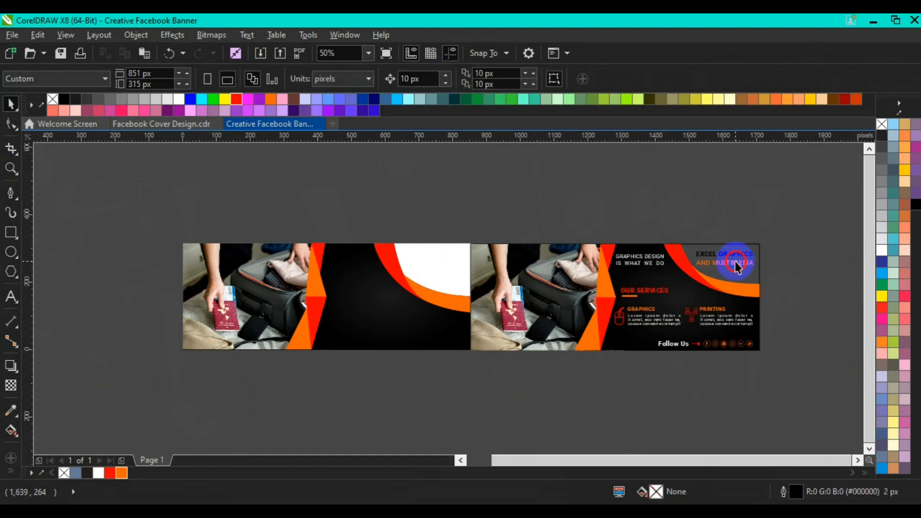
pyautogui.click(736, 262)
pyautogui.moveTo(737, 262); pyautogui.dragTo(445, 261)
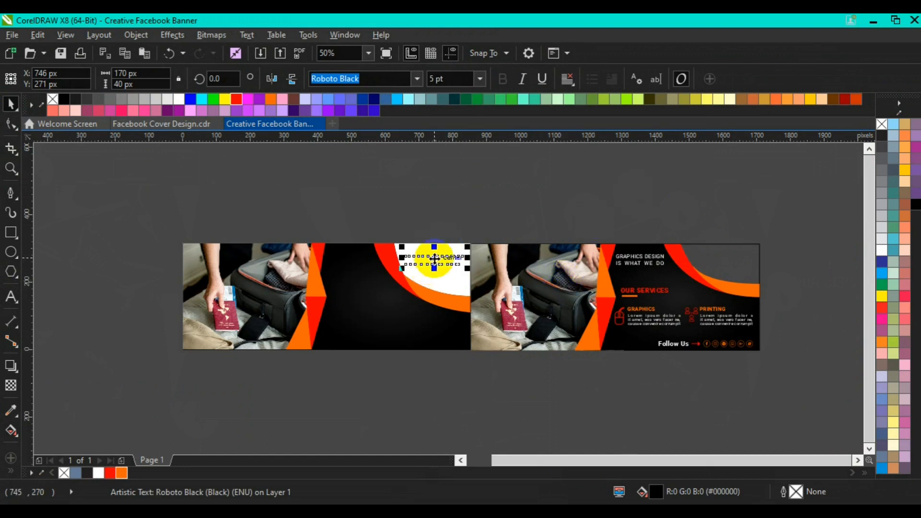
pyautogui.rightClick(435, 268)
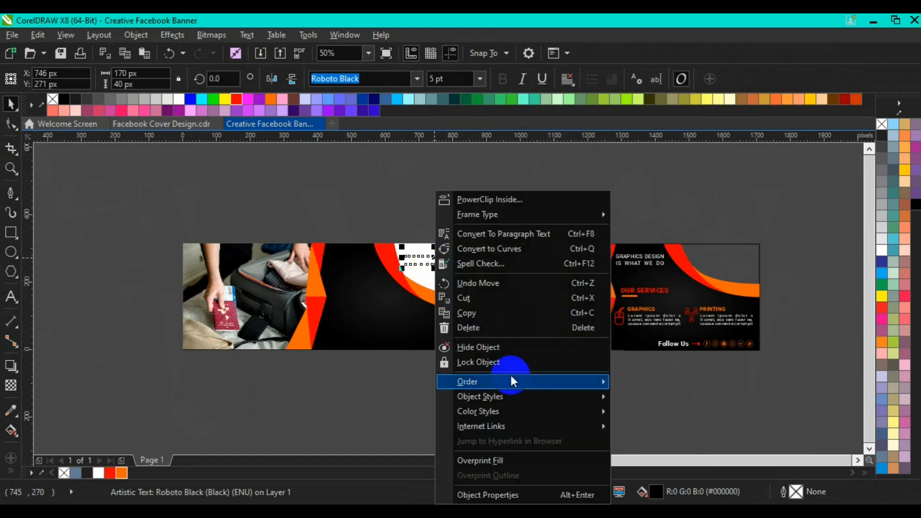
pyautogui.moveTo(510, 376)
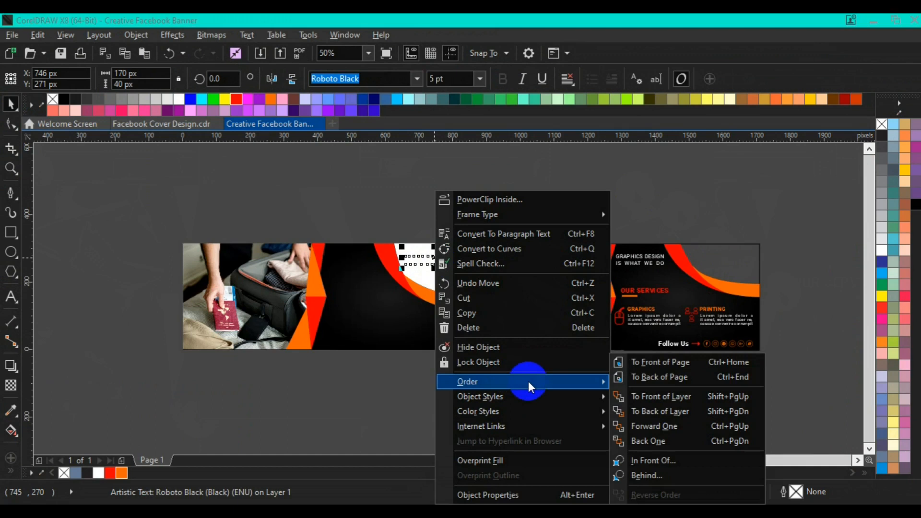
pyautogui.click(670, 366)
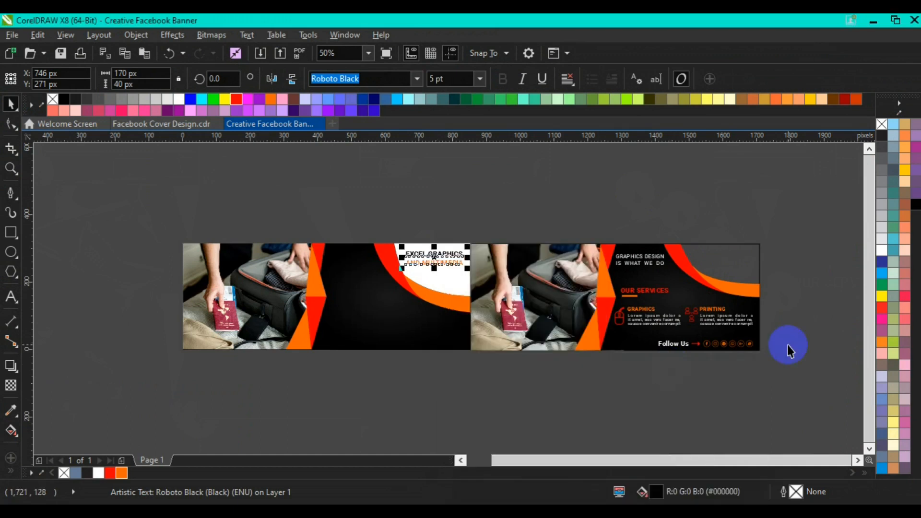
pyautogui.click(788, 345)
# Delete the red and orange curved corner shapes and the unfilled curve from the reference design.
pyautogui.click(694, 273)
pyautogui.press('Delete')
pyautogui.click(730, 286)
pyautogui.press('Delete')
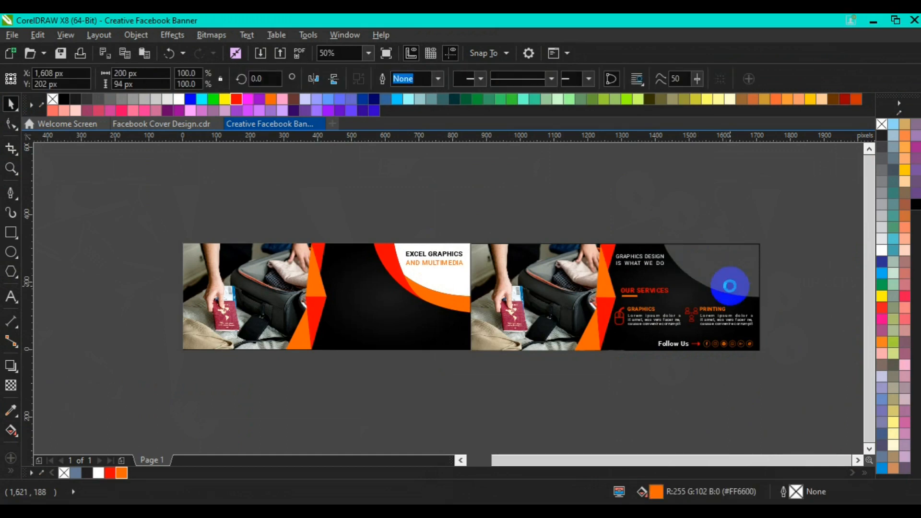
pyautogui.click(730, 286)
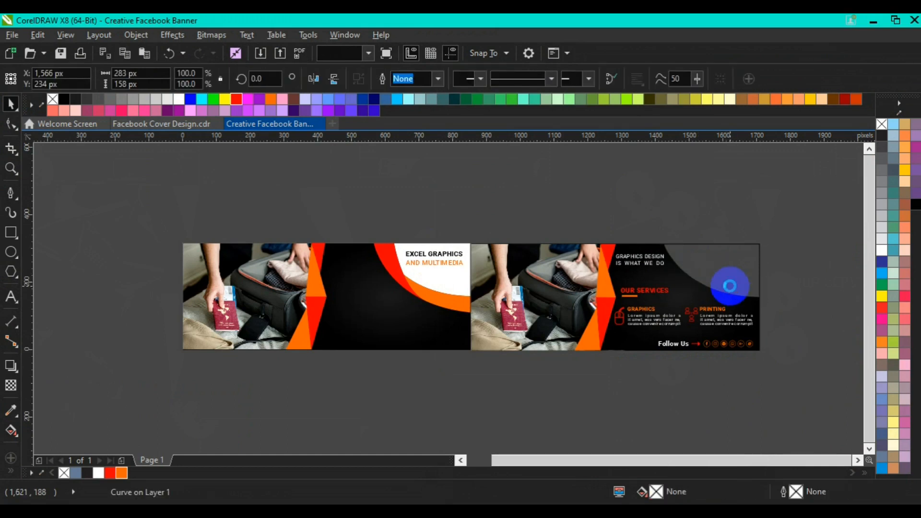
pyautogui.press('Delete')
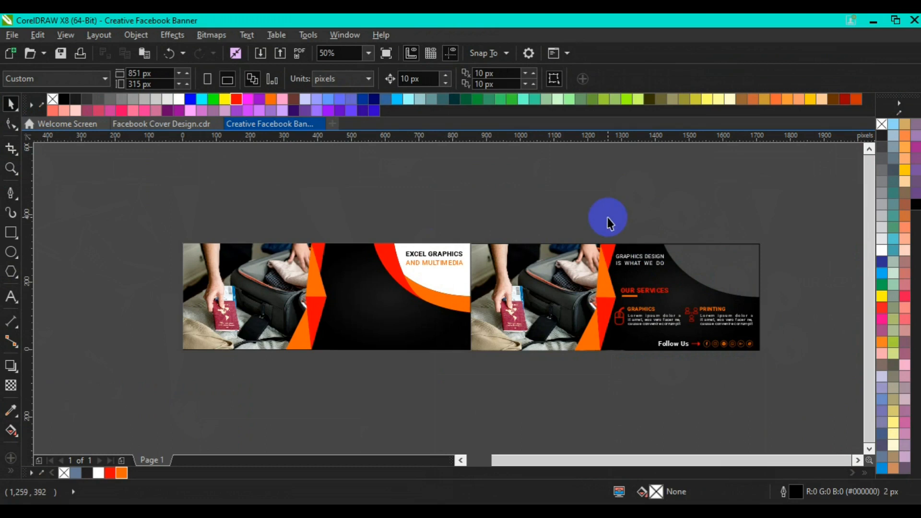
# Move the "GRAPHICS DESIGN IS WHAT WE DO" text onto the upper part of the banner's black panel and bring it to the front of the page.
pyautogui.click(646, 259)
pyautogui.moveTo(645, 258); pyautogui.dragTo(355, 258)
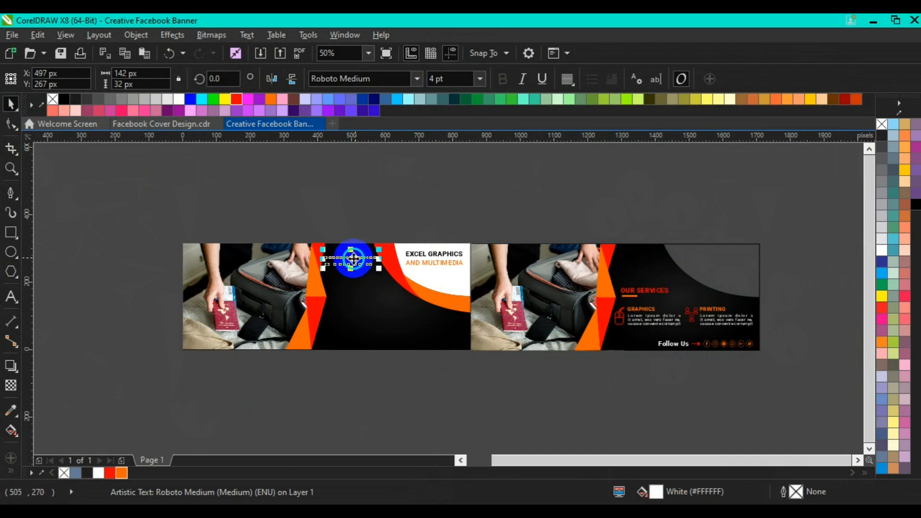
pyautogui.rightClick(355, 259)
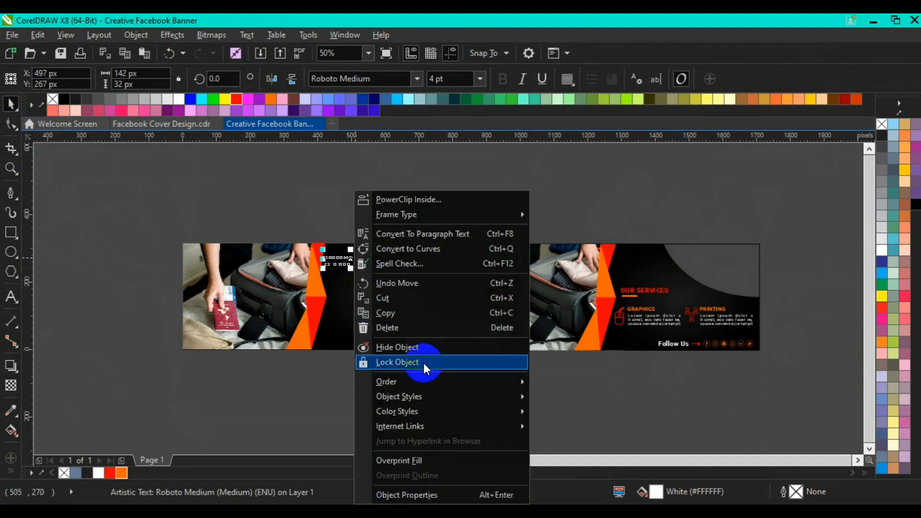
pyautogui.moveTo(419, 382)
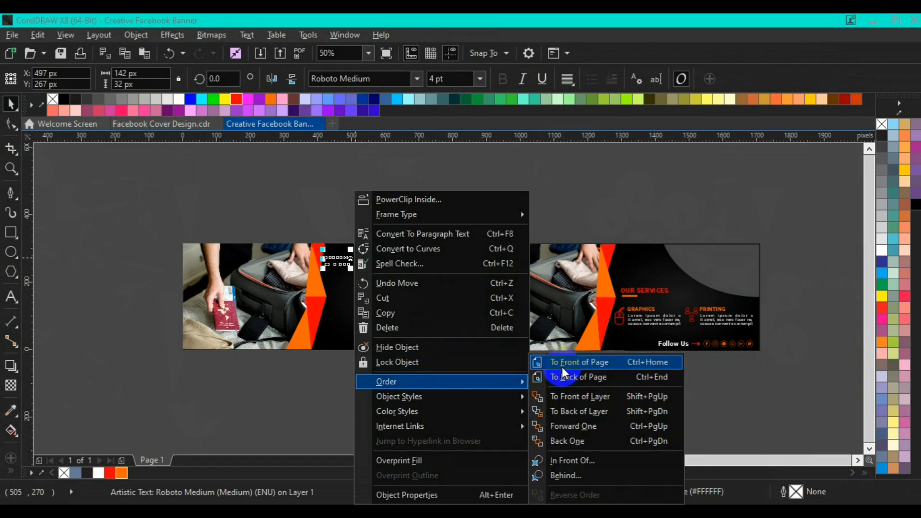
pyautogui.click(562, 367)
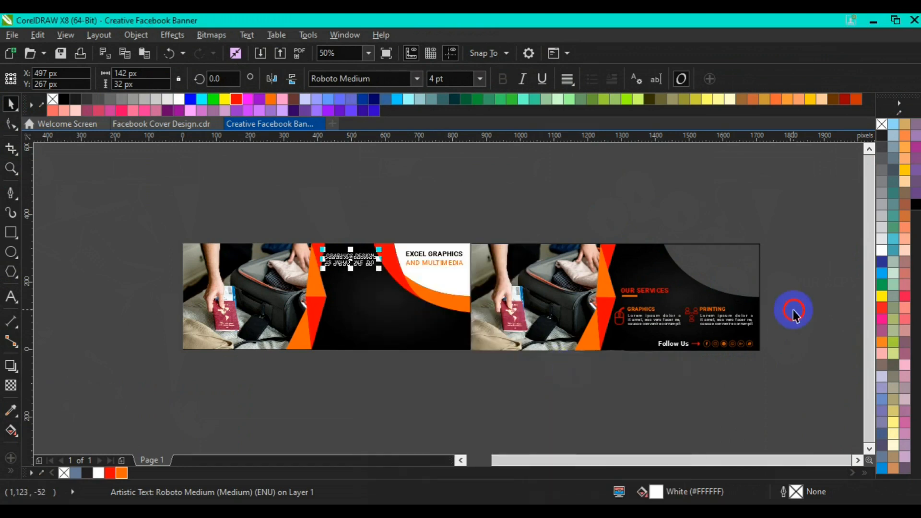
# Group the reference's "OUR SERVICES" heading, Graphics and Printing blocks and "Follow Us" row into one object.
pyautogui.click(807, 268)
pyautogui.moveTo(806, 267); pyautogui.dragTo(609, 358)
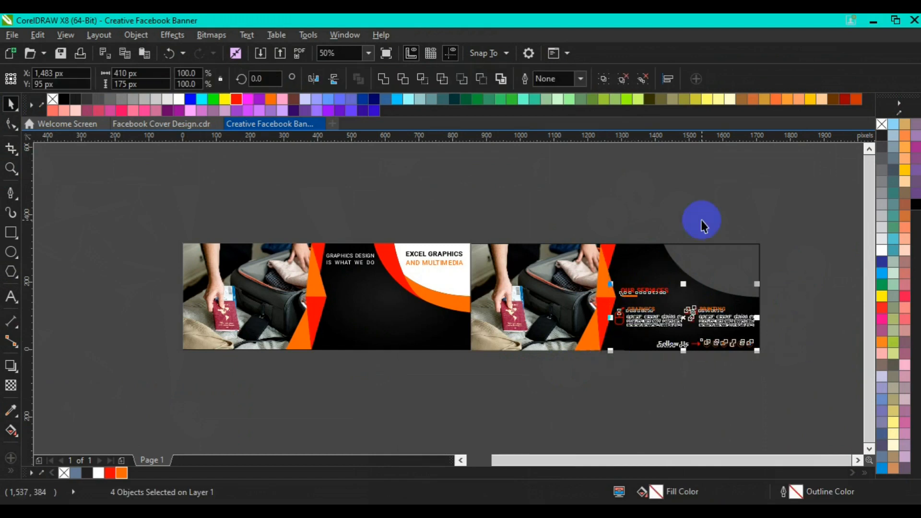
pyautogui.click(603, 79)
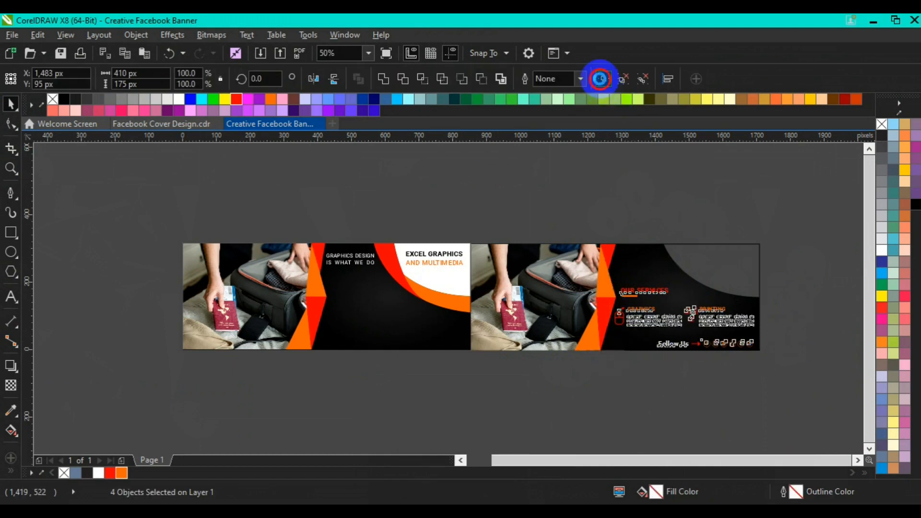
# Move the grouped services and "Follow Us" content onto the banner's black panel and bring it to the front of the page.
pyautogui.moveTo(682, 318); pyautogui.dragTo(396, 315)
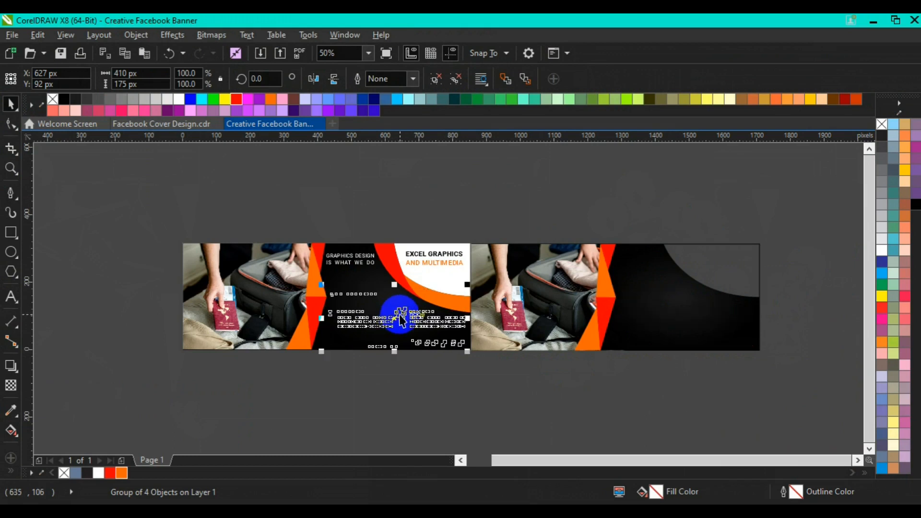
pyautogui.rightClick(397, 317)
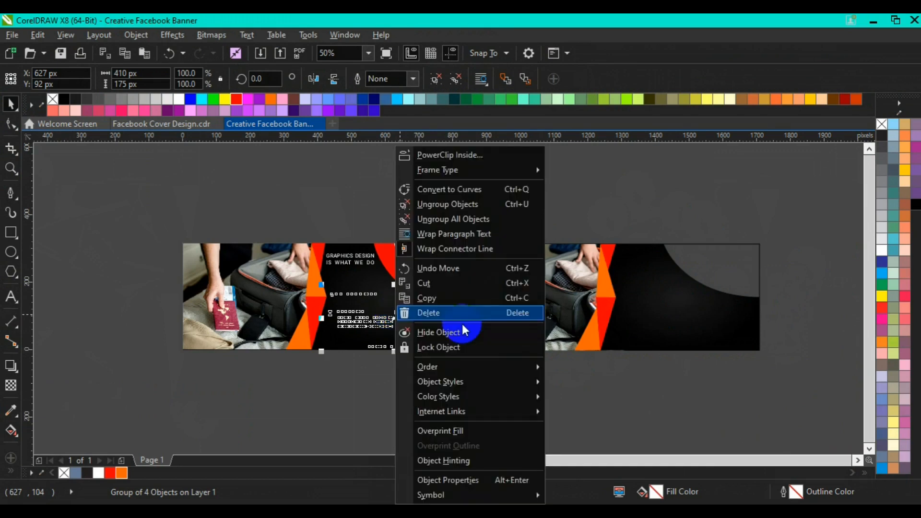
pyautogui.moveTo(459, 368)
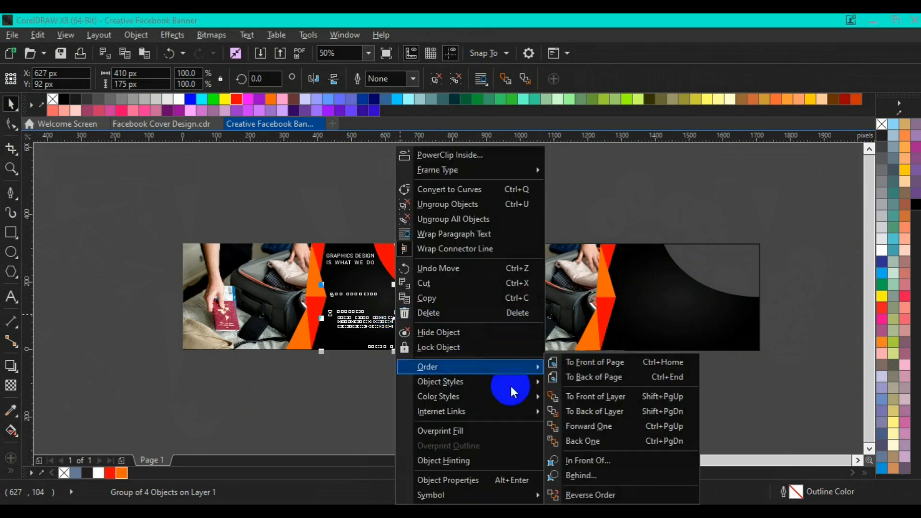
pyautogui.click(615, 367)
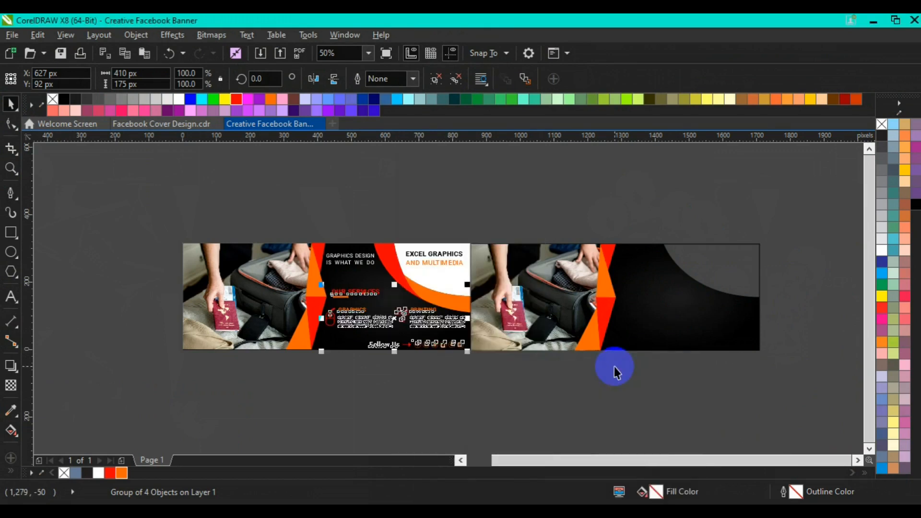
# Delete everything left of the reference design: its photo, triangles, black panel and outlined frame.
pyautogui.click(446, 183)
pyautogui.moveTo(446, 183); pyautogui.dragTo(717, 386)
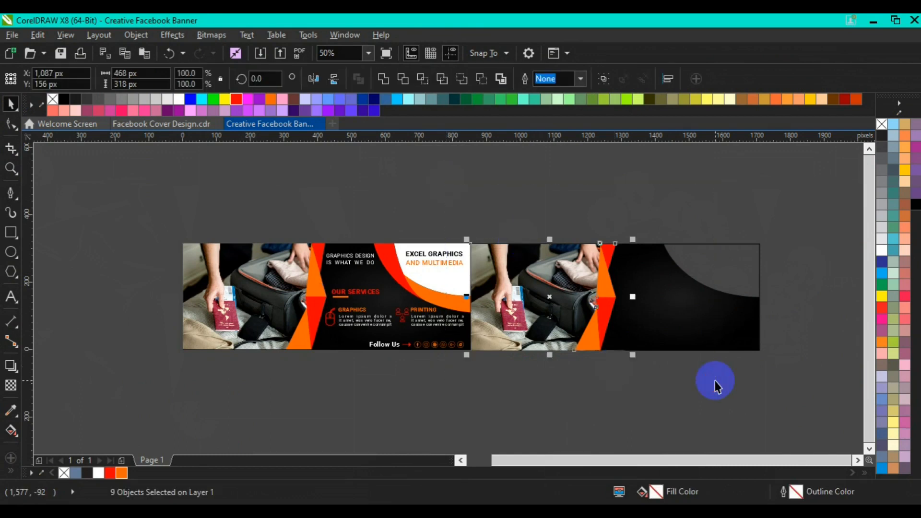
pyautogui.press('Delete')
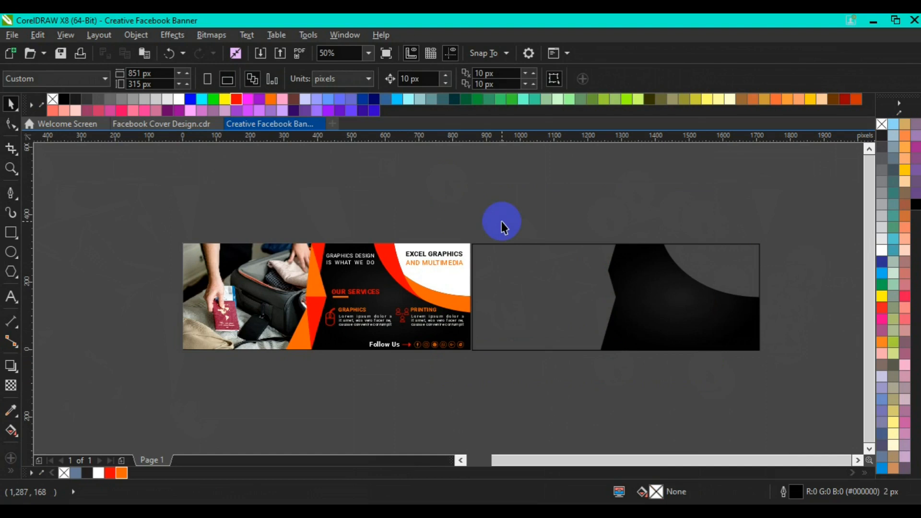
pyautogui.click(718, 350)
pyautogui.press('Delete')
pyautogui.click(720, 350)
pyautogui.press('Delete')
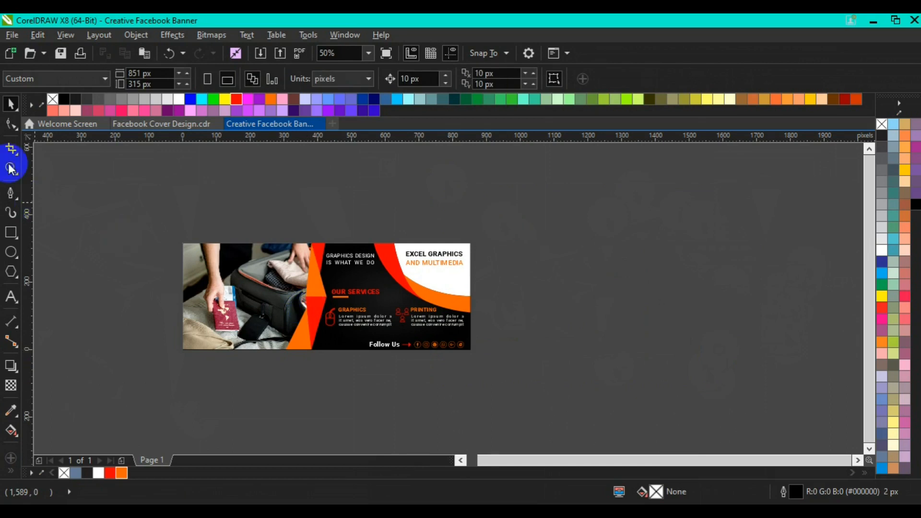
pyautogui.click(11, 168)
pyautogui.click(263, 319)
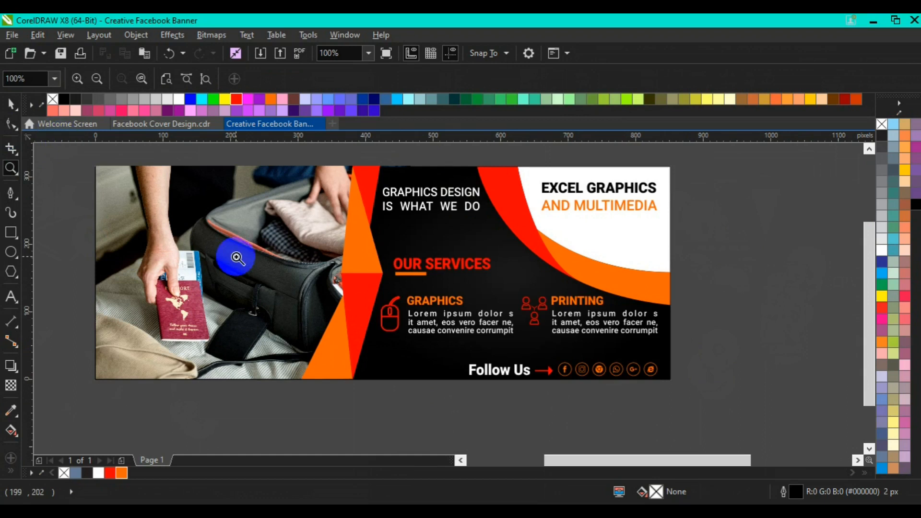
pyautogui.click(460, 461)
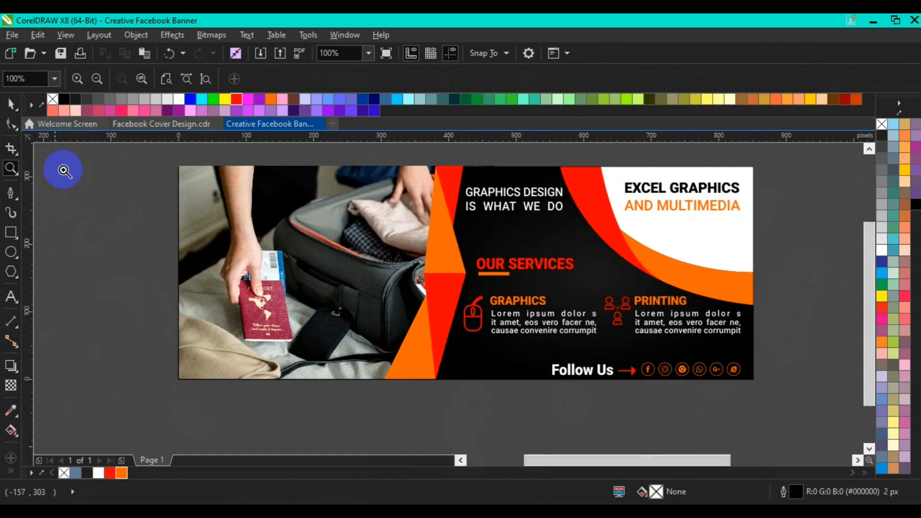
pyautogui.click(12, 111)
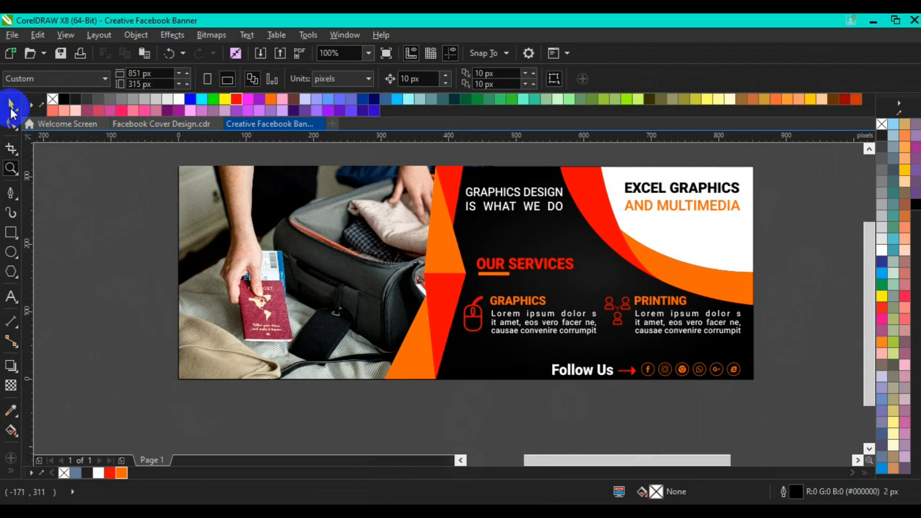